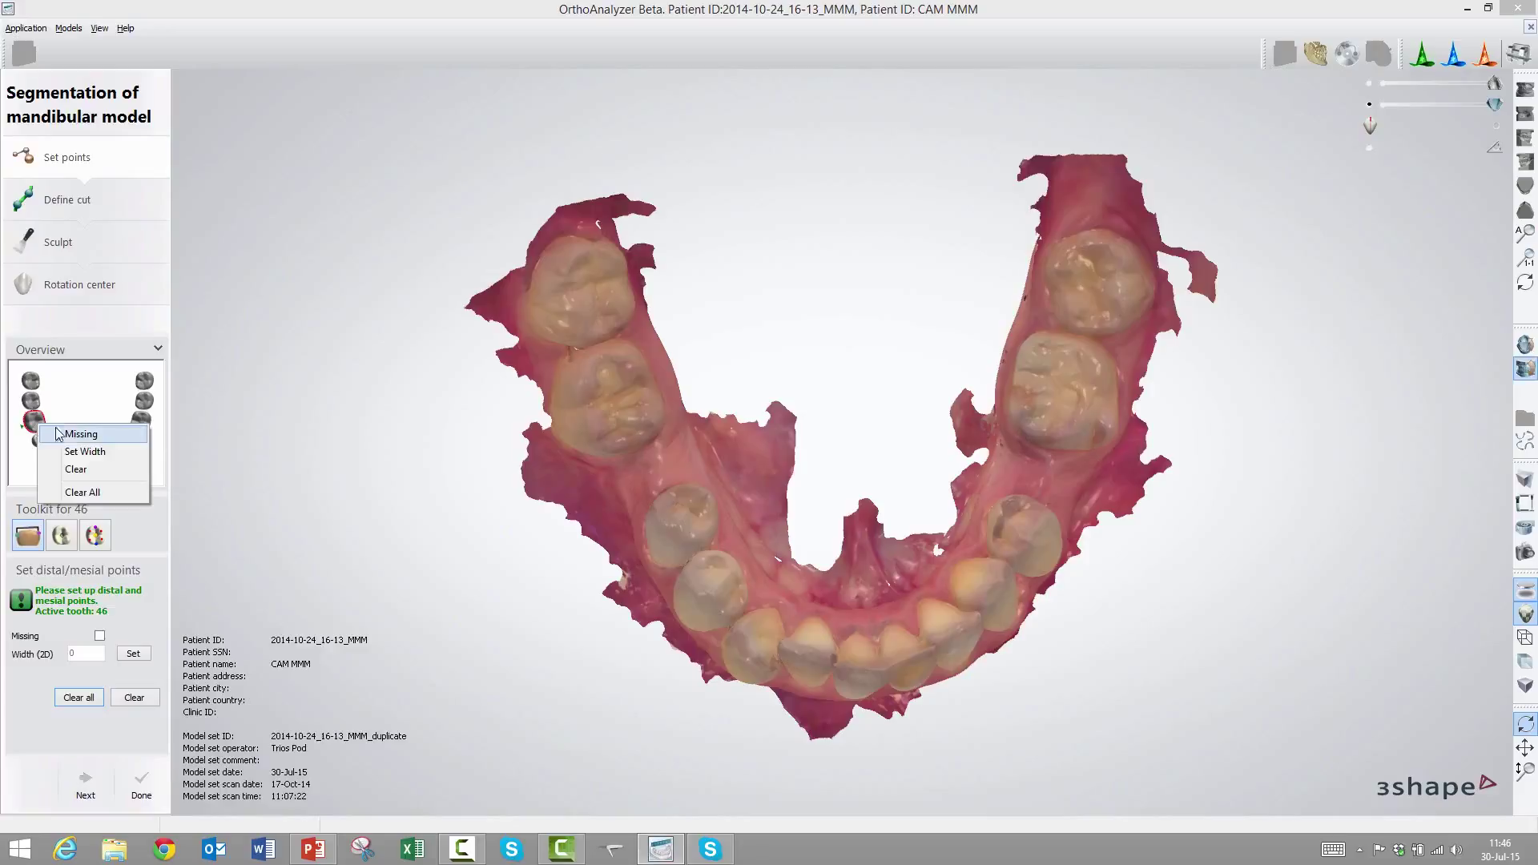
- Mark teeth 46, 35 and 38 as missing, entering a width of 6,2 for tooth 35 before marking it
click(82, 435)
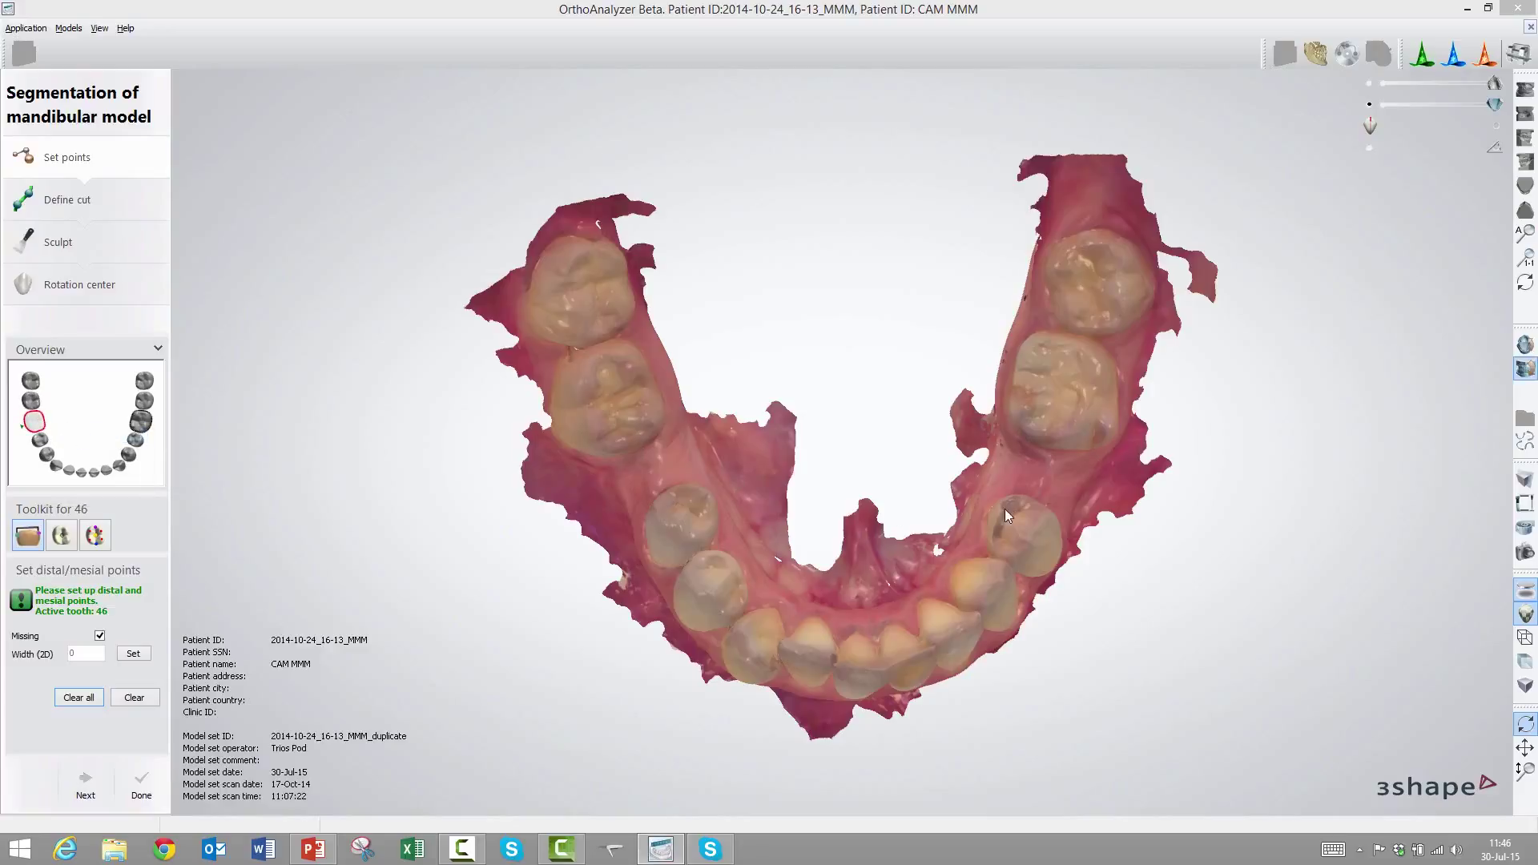
right_drag(1030, 546, 1030, 555)
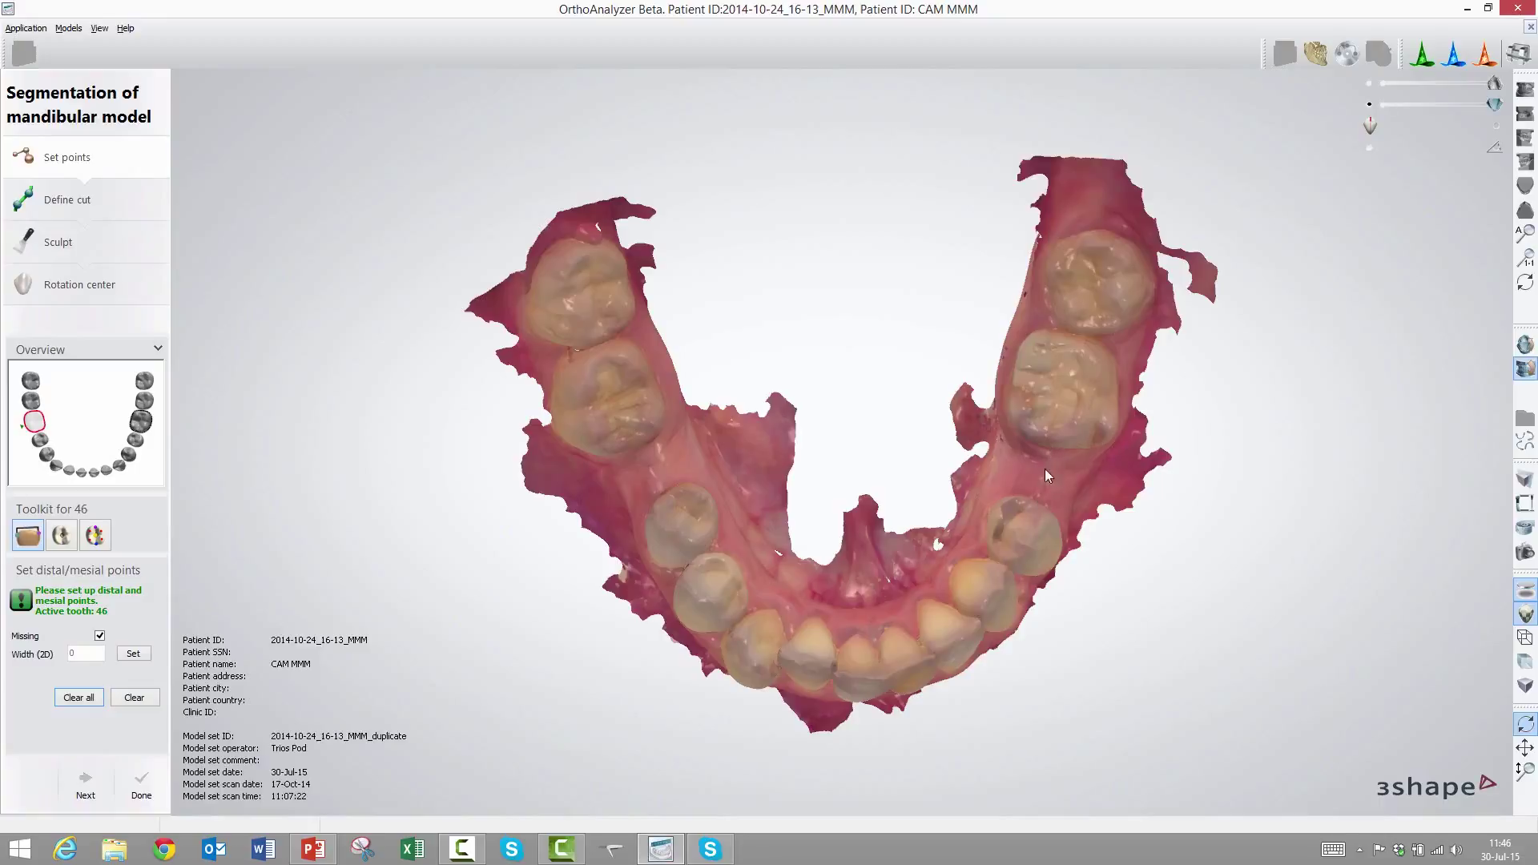
right_click(136, 447)
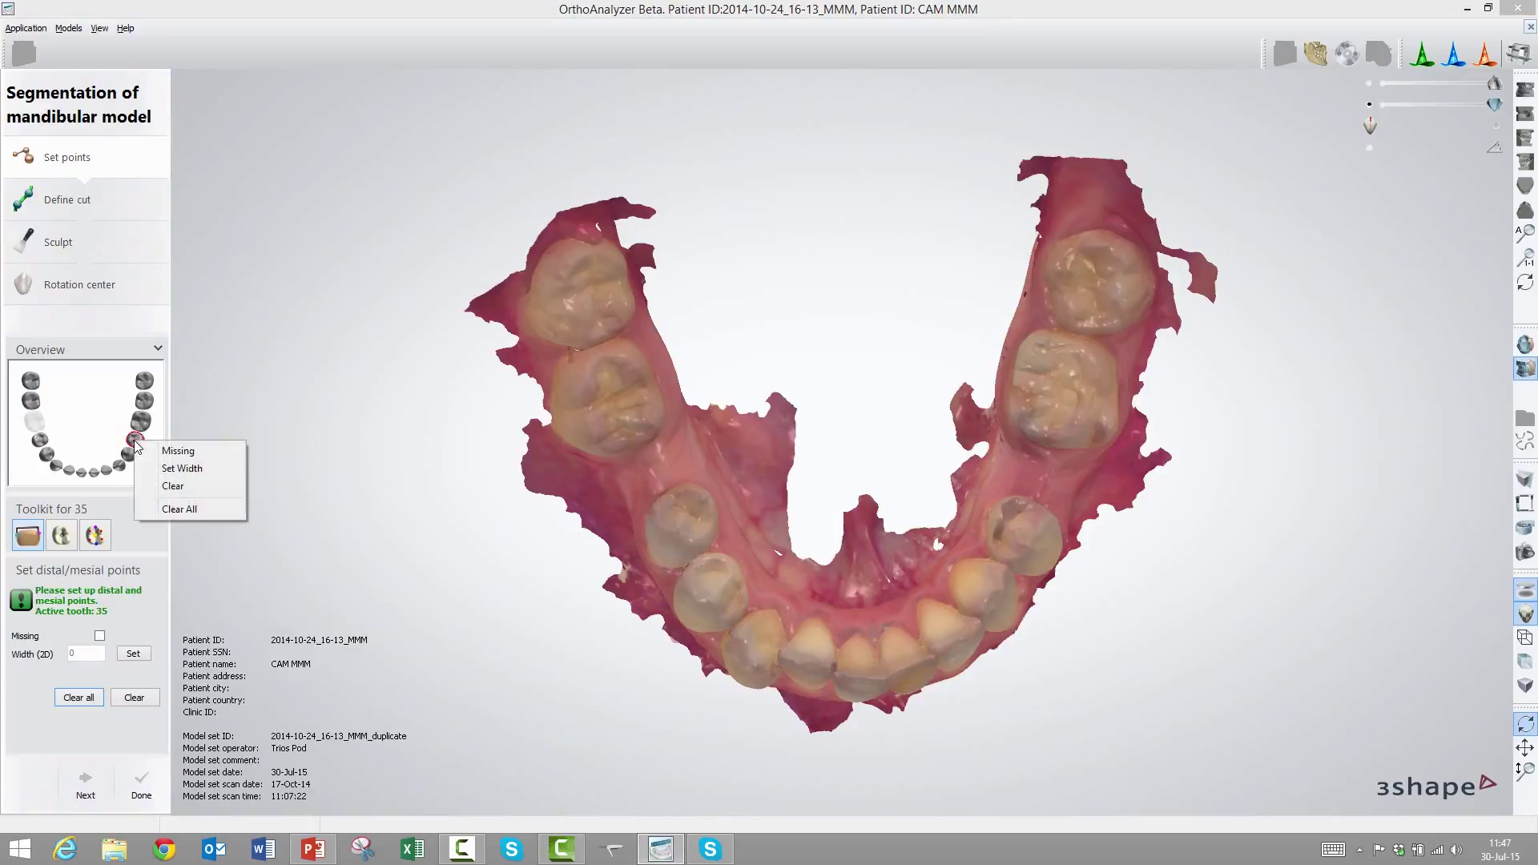
click(183, 473)
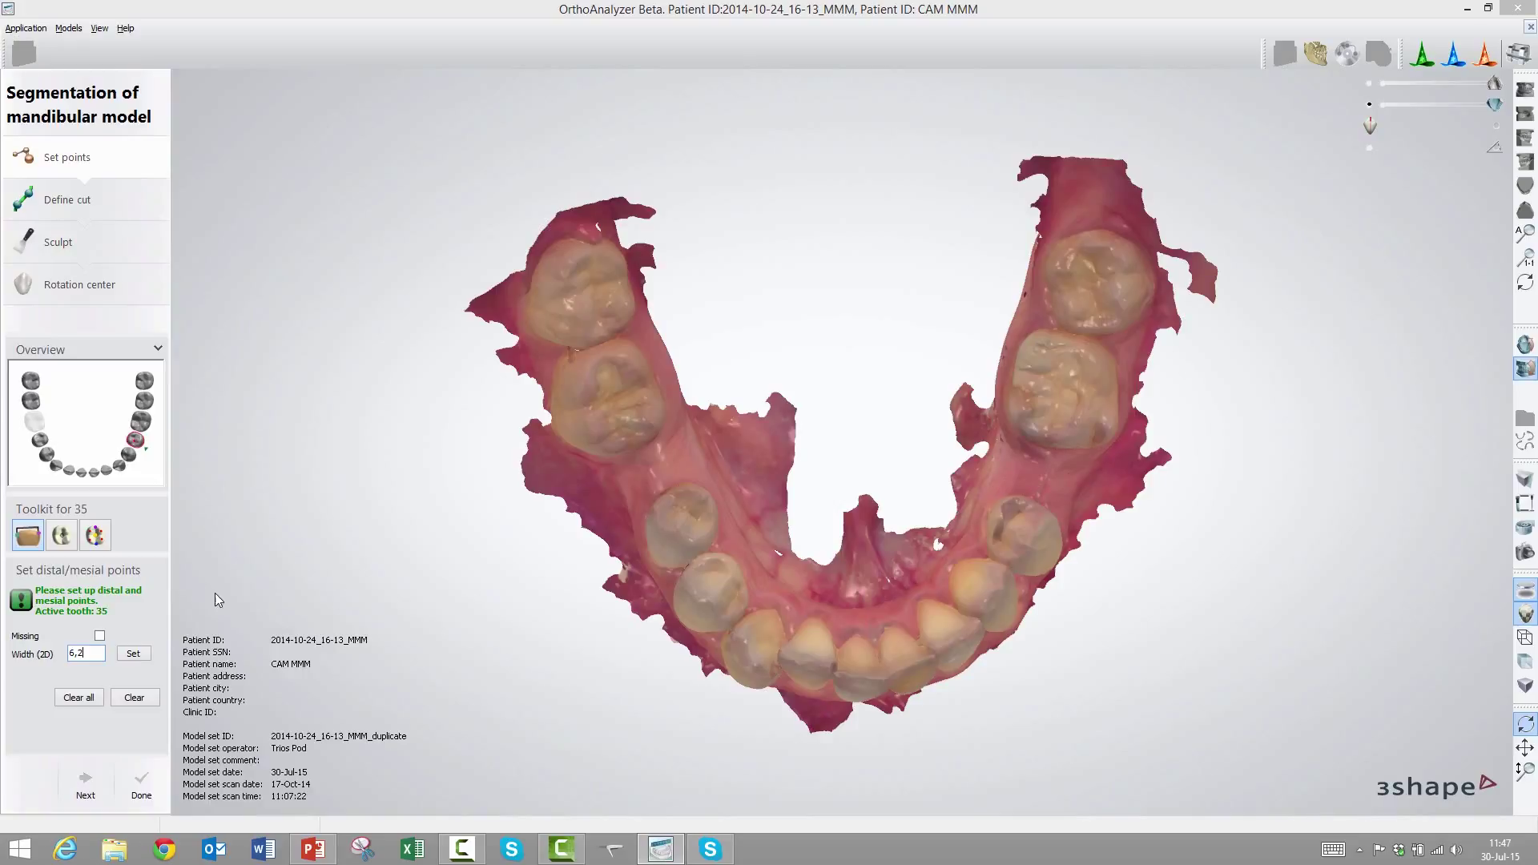
click(100, 637)
right_click(146, 388)
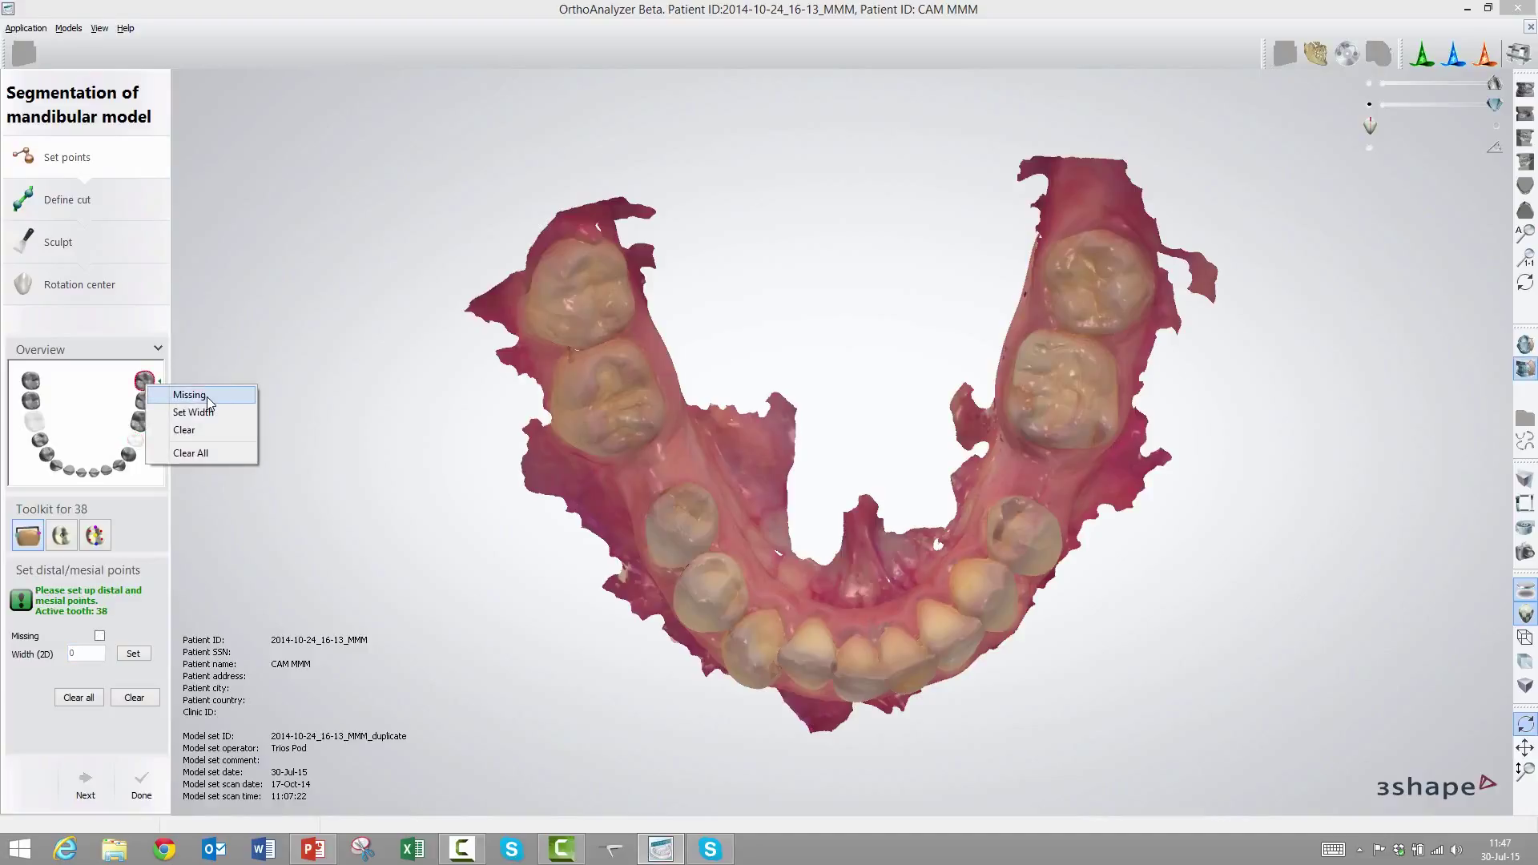
click(191, 395)
- Set the distal and mesial points of tooth 48 on the outer edges of its crown
right_drag(617, 463, 611, 445)
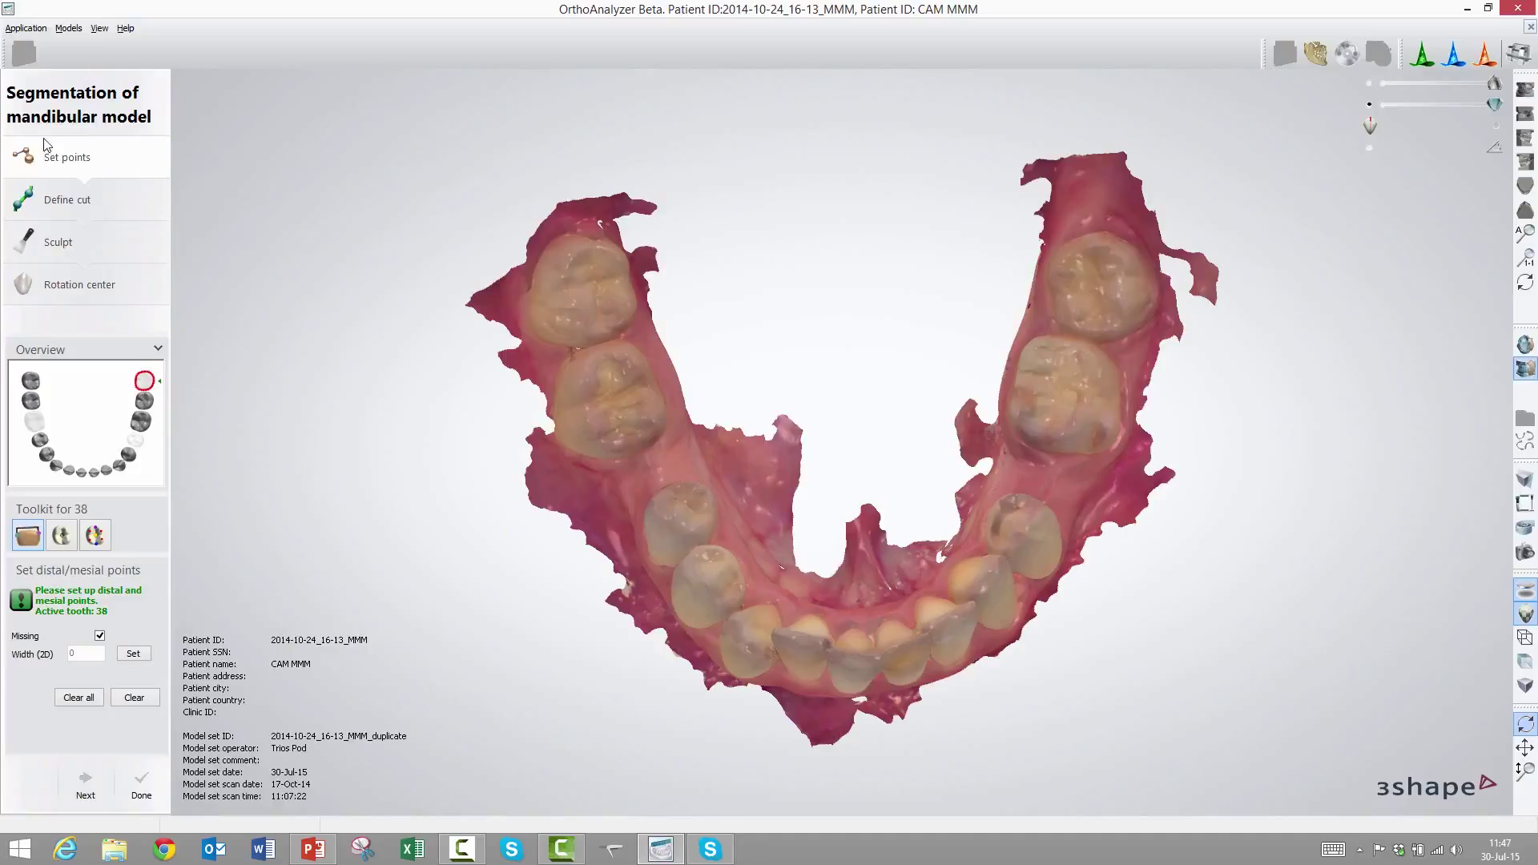
right_drag(568, 366, 542, 368)
scroll(542, 369, up, 6)
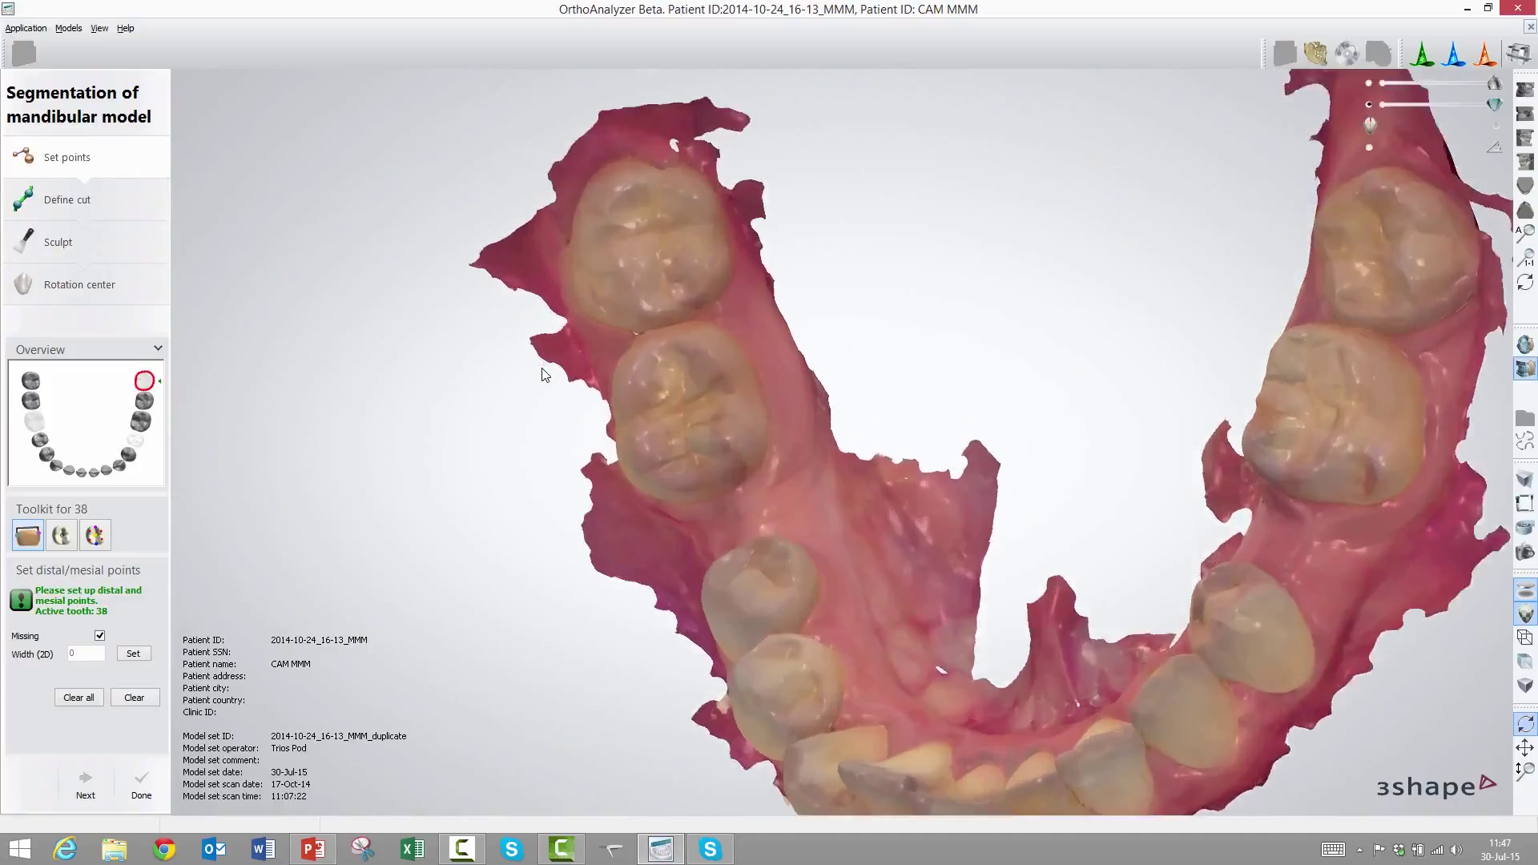
middle_drag(720, 306, 668, 411)
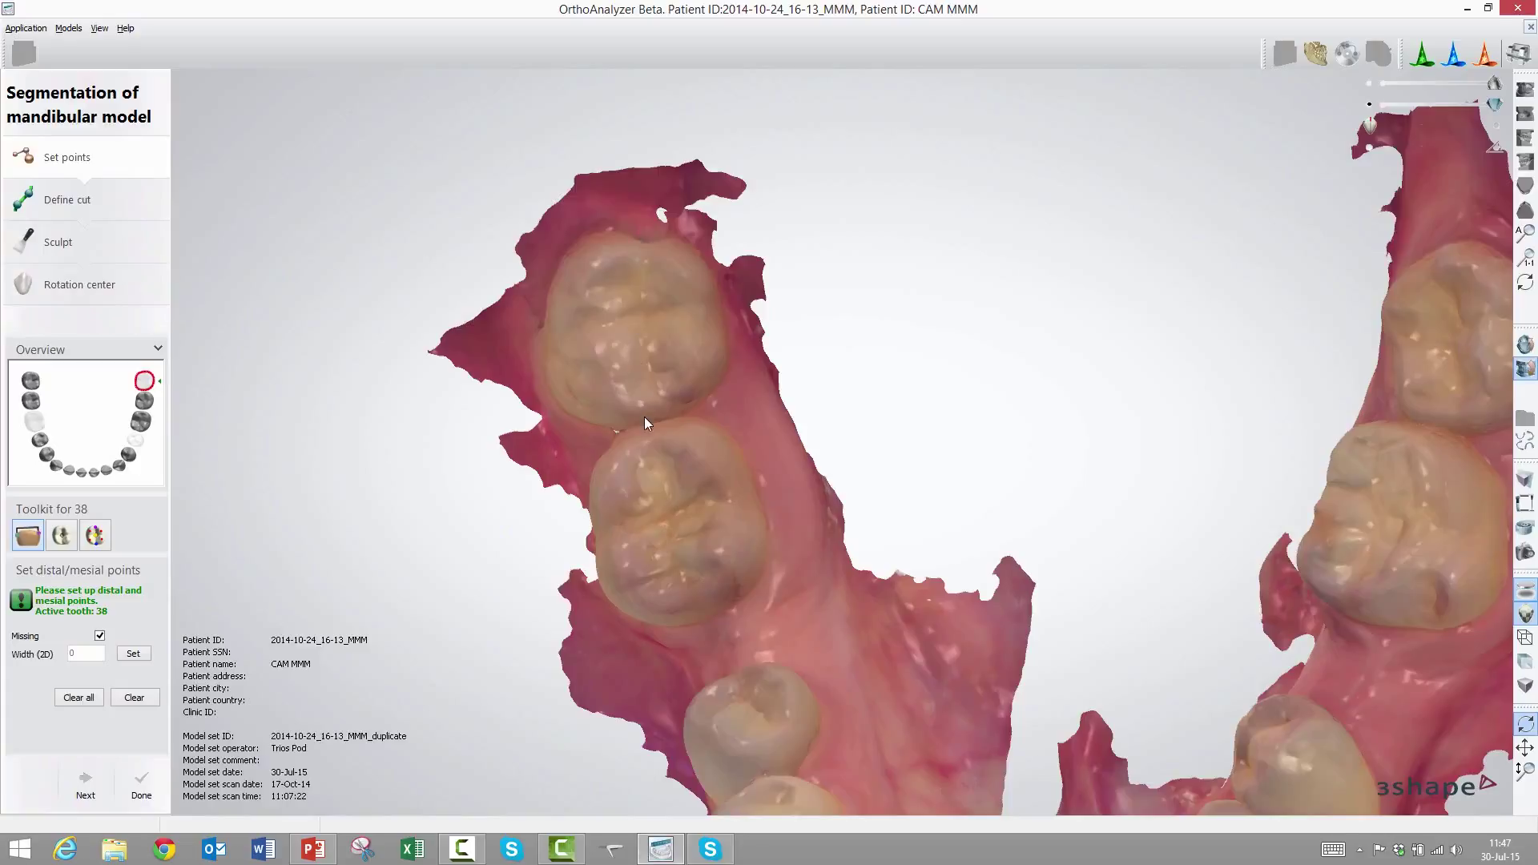
click(30, 381)
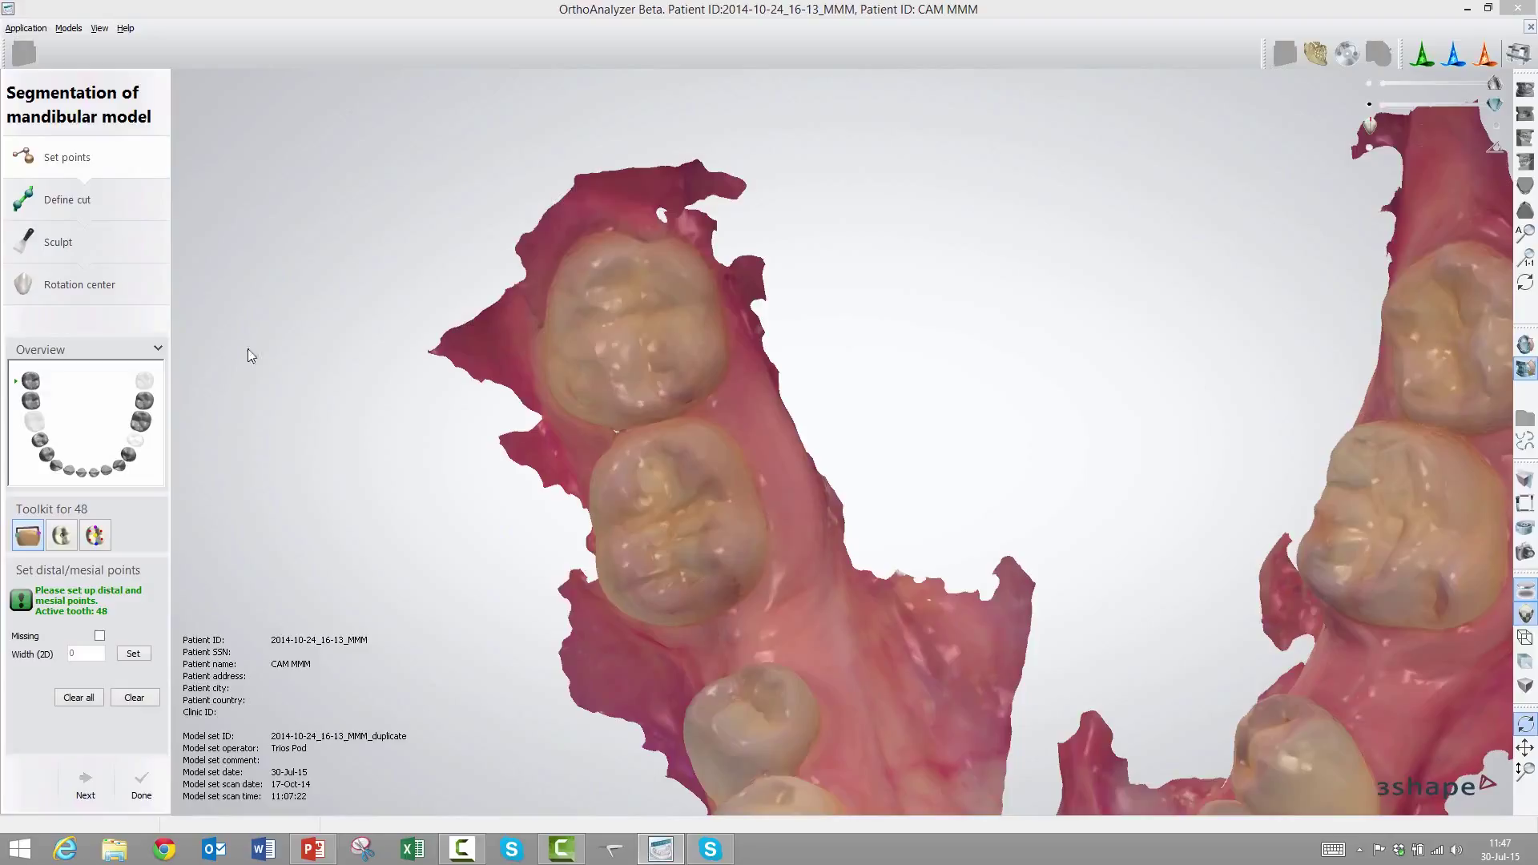
click(633, 237)
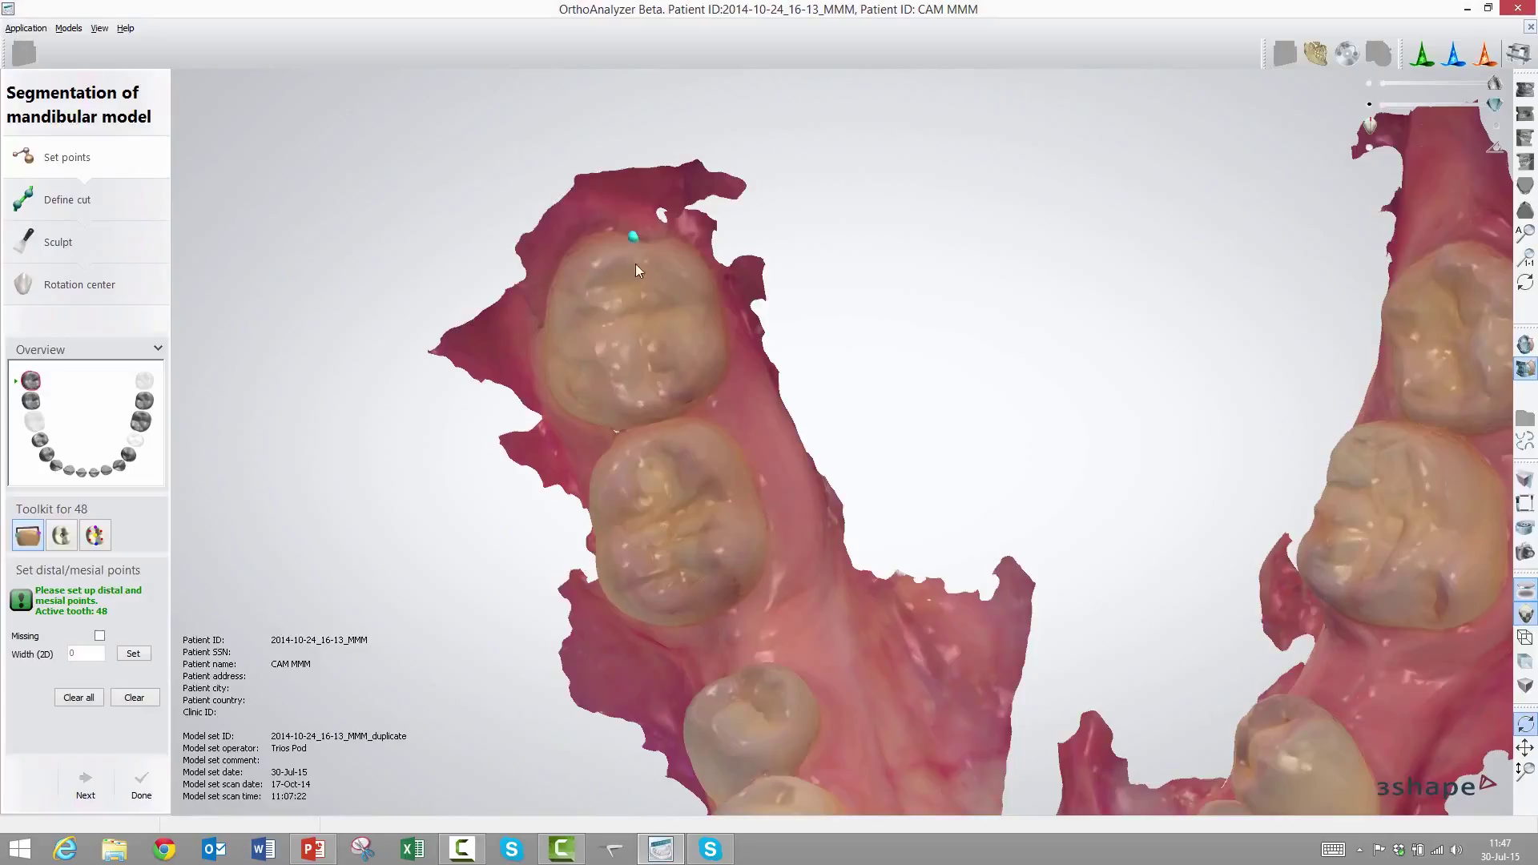
click(662, 414)
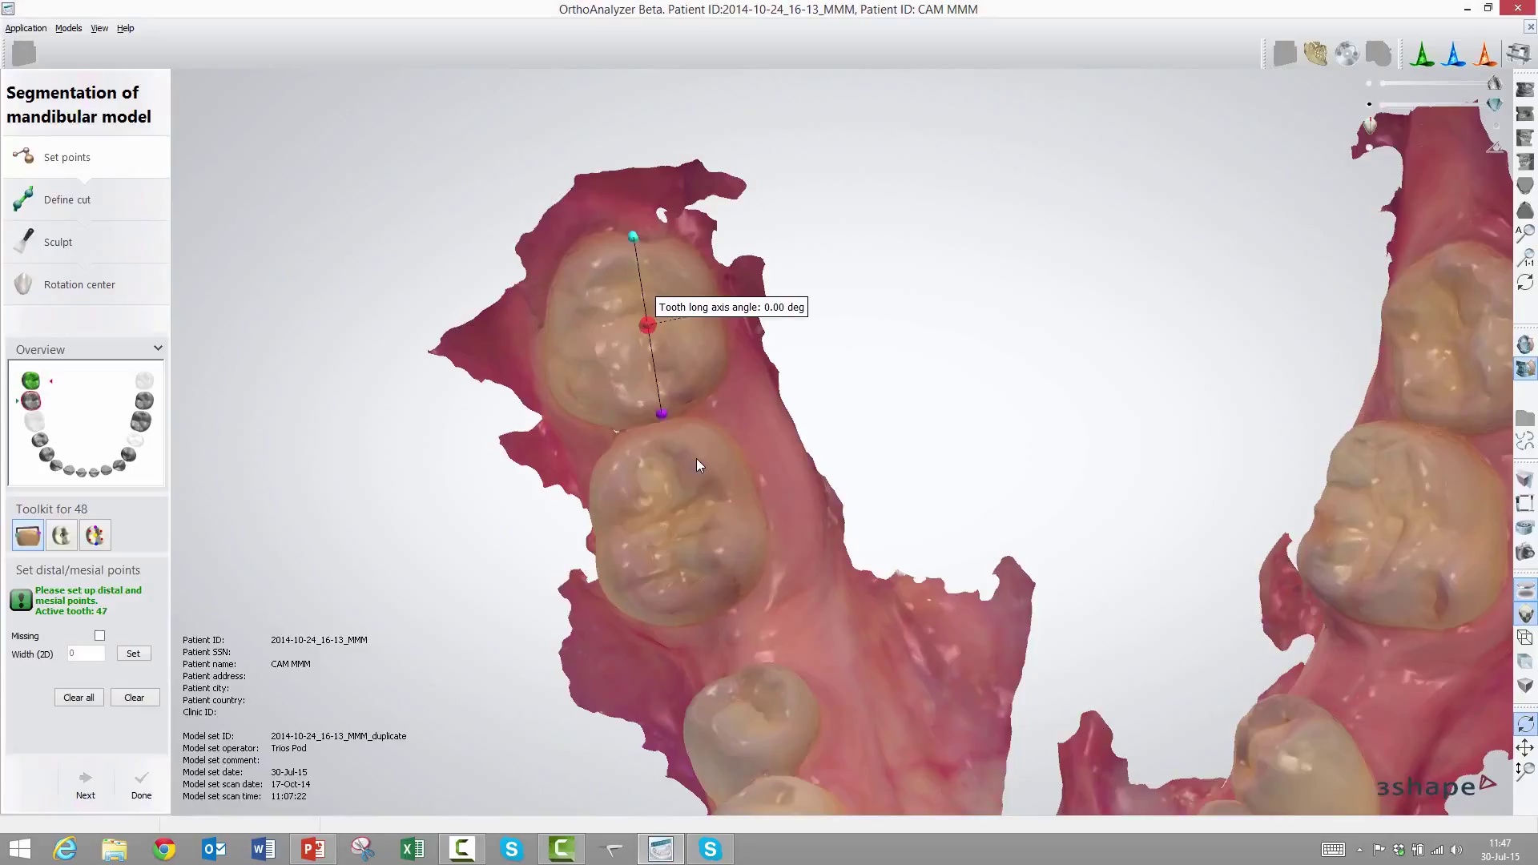
- Hide the tooth long axis angle label on the model
middle_drag(1087, 425, 986, 347)
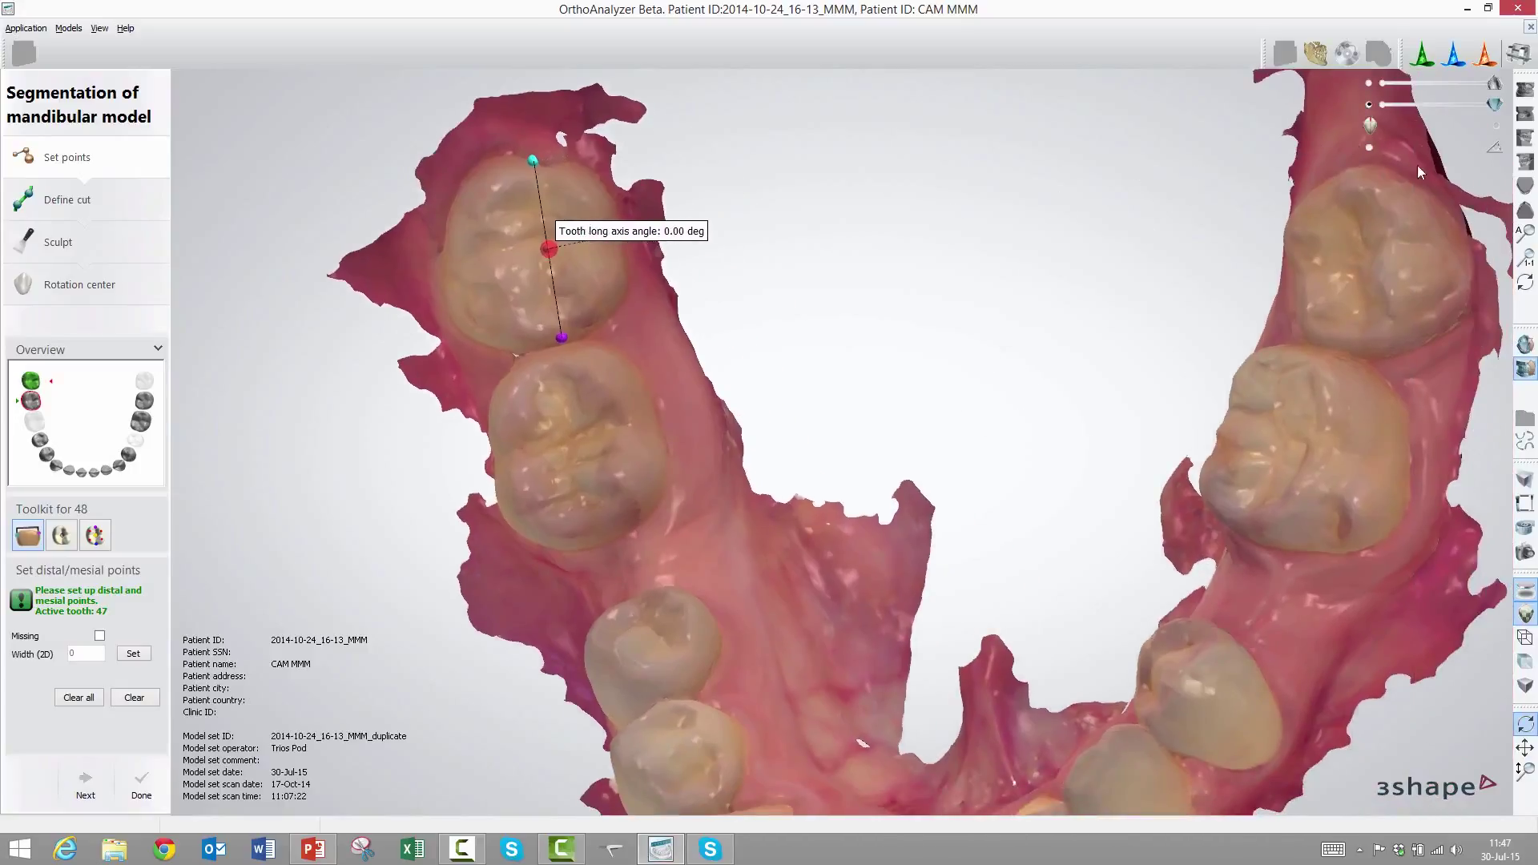
click(1368, 145)
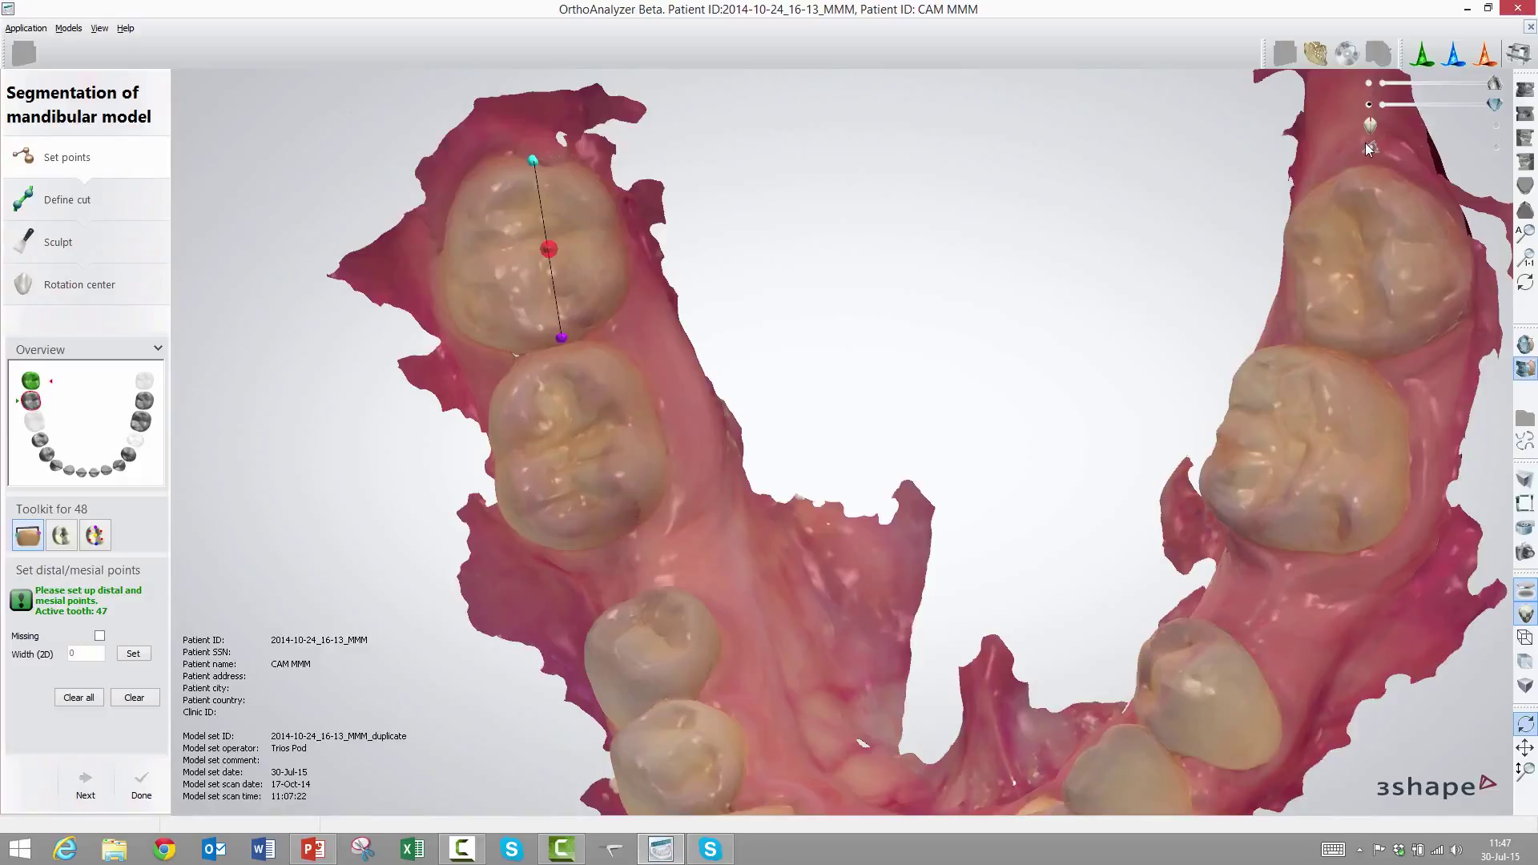
click(1371, 146)
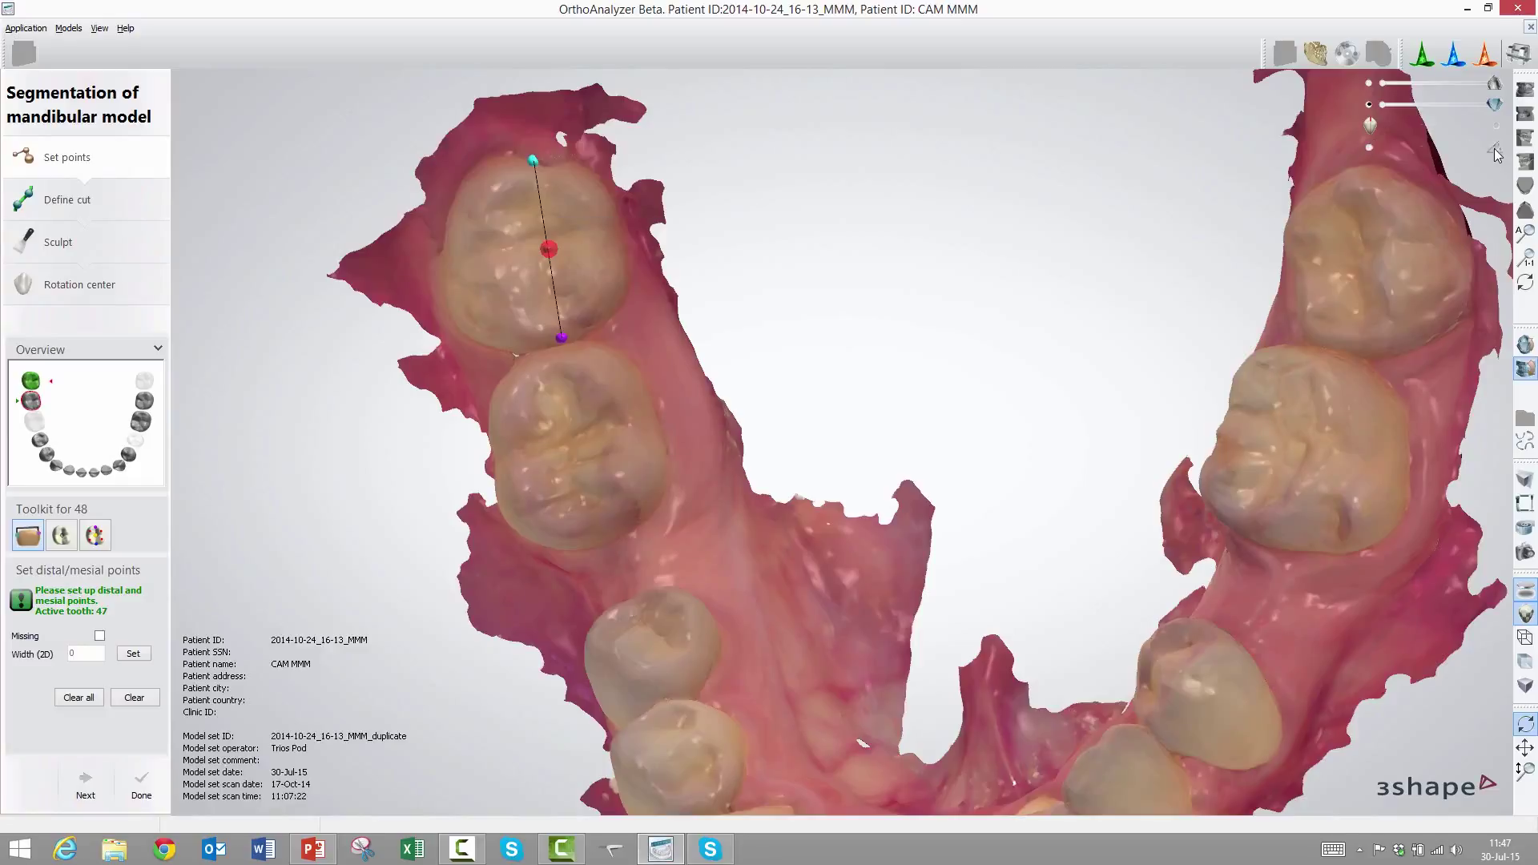
click(1370, 147)
- Set the distal and mesial points on teeth 47, 45 and 44
right_drag(698, 398, 722, 400)
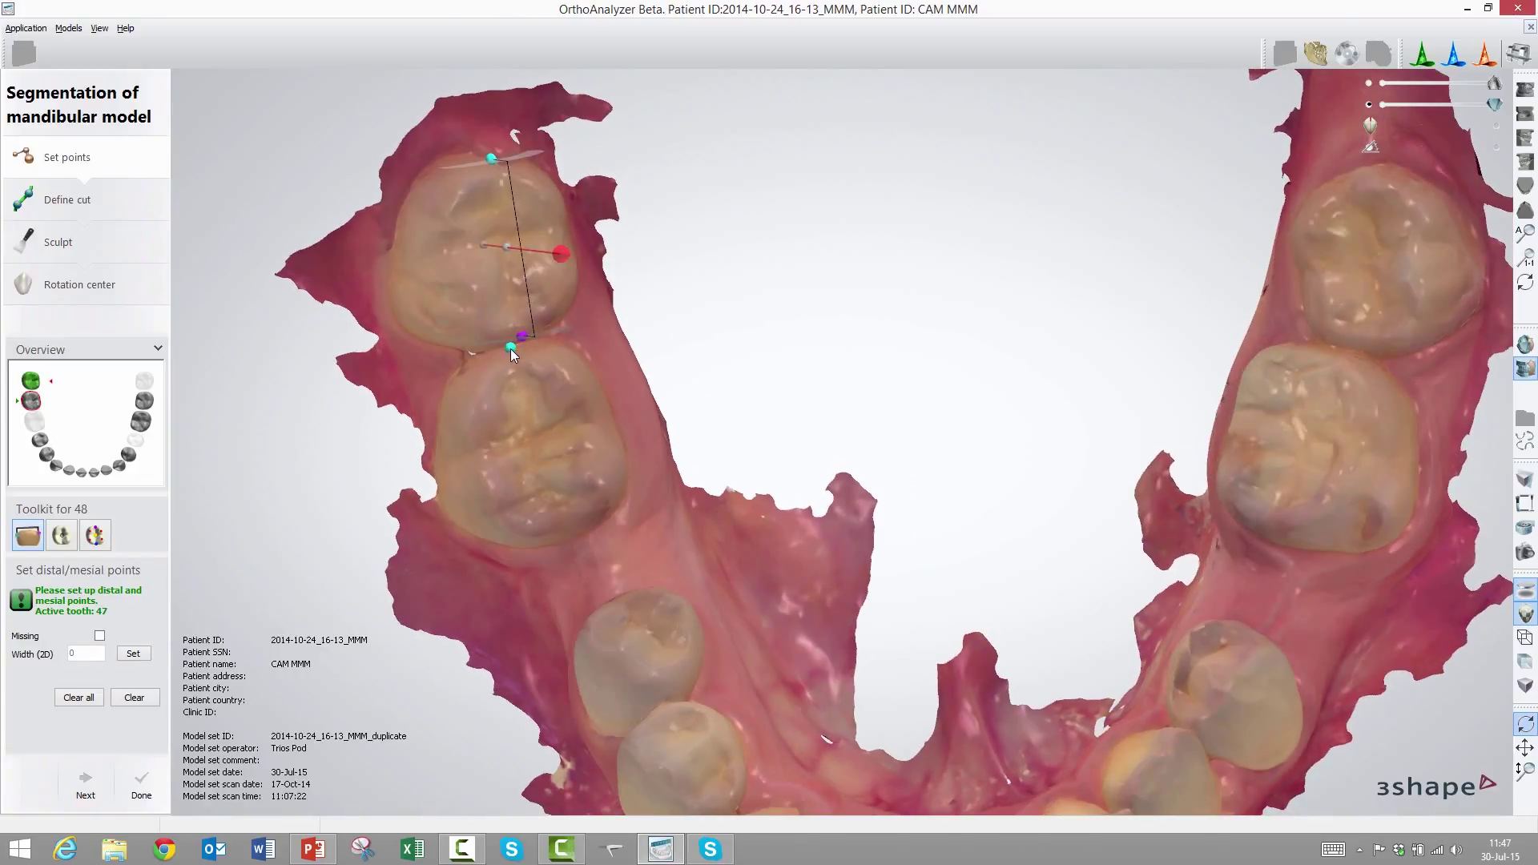
click(561, 528)
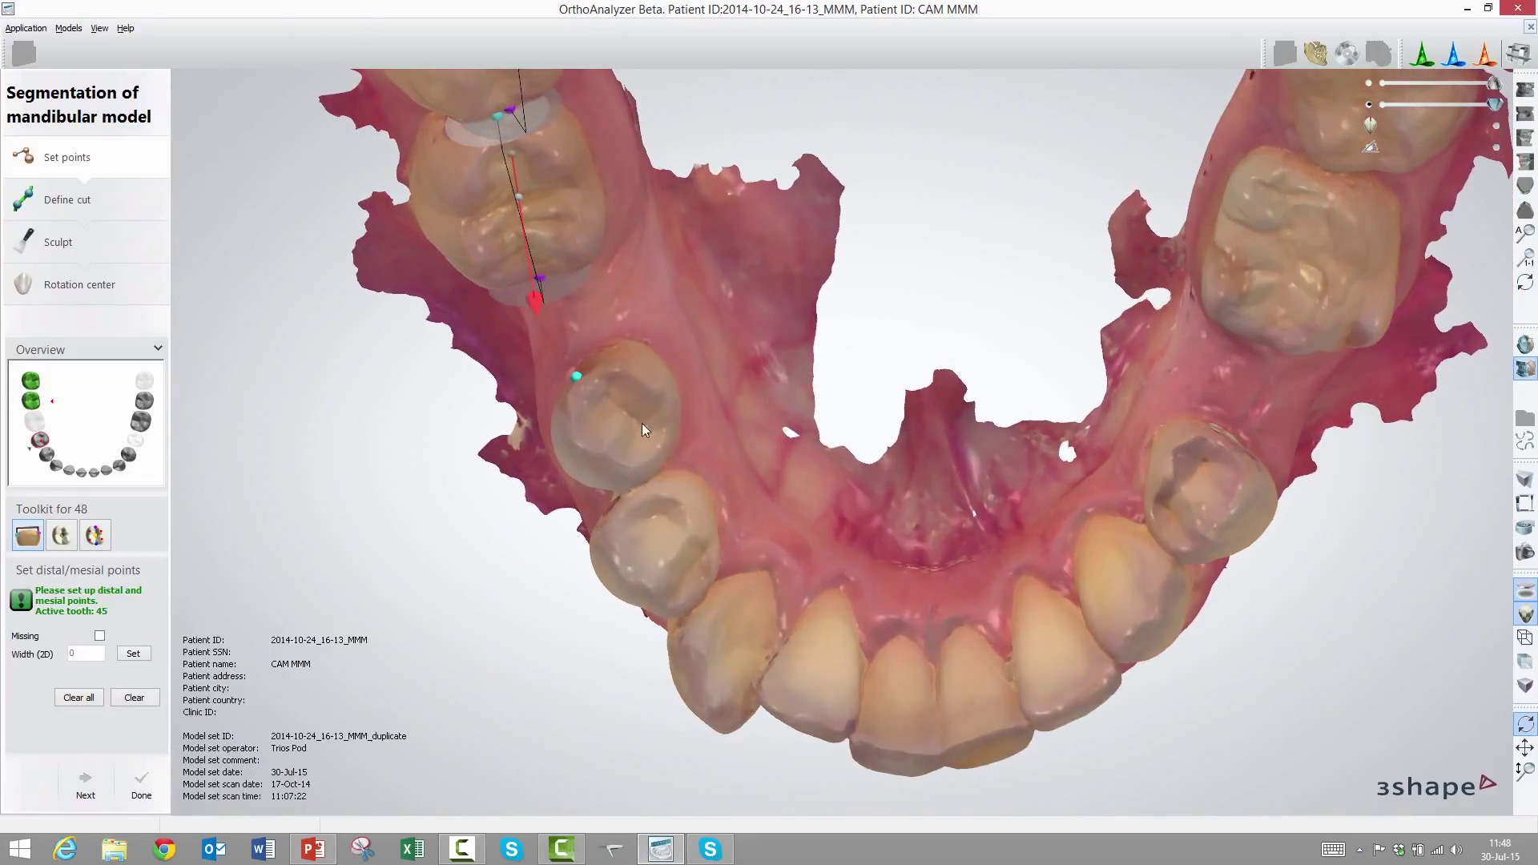
click(672, 441)
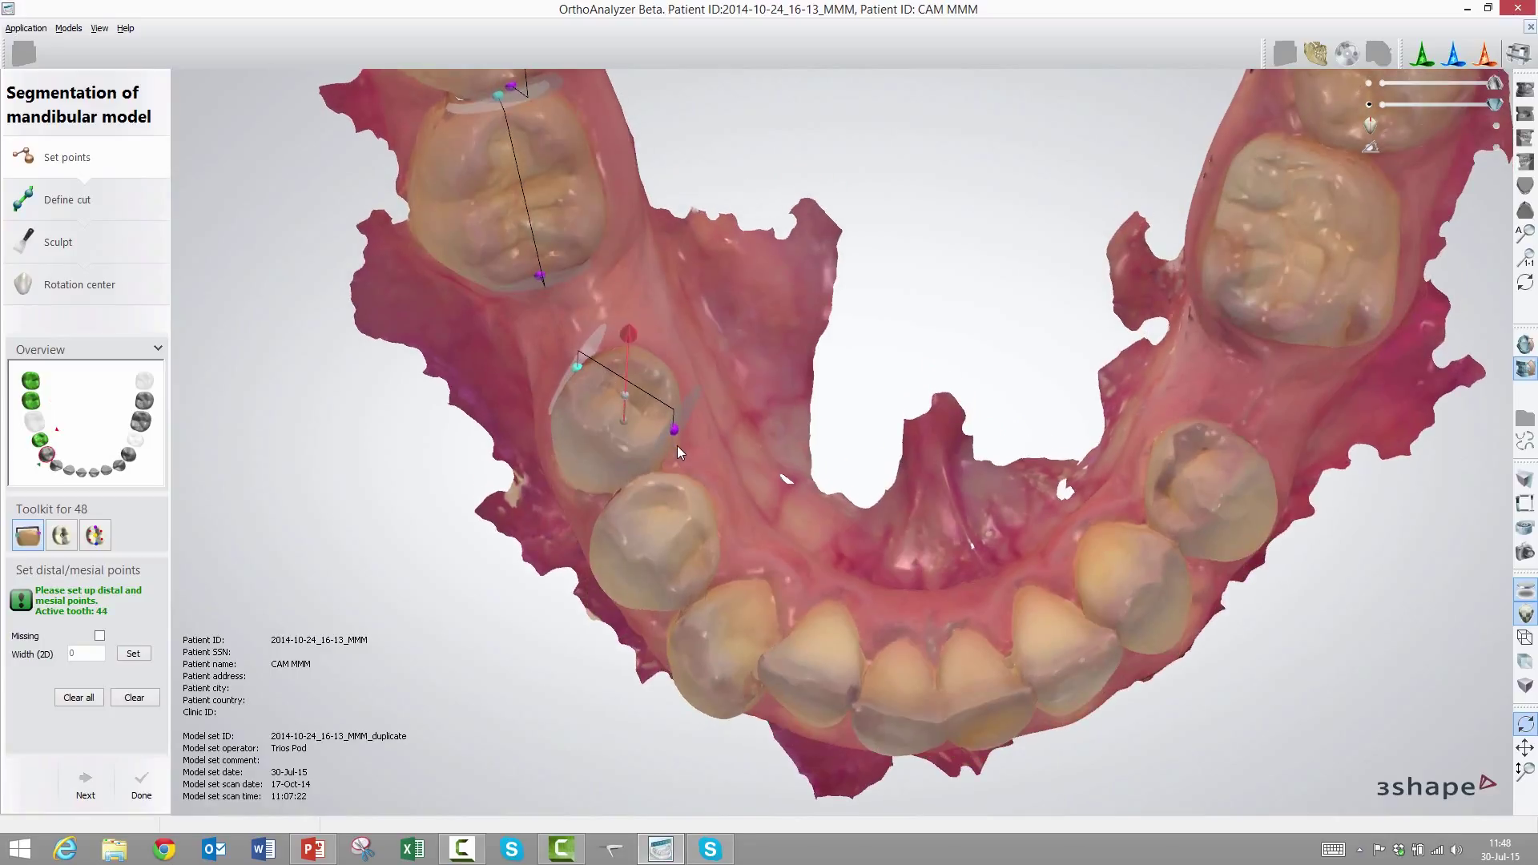
click(613, 492)
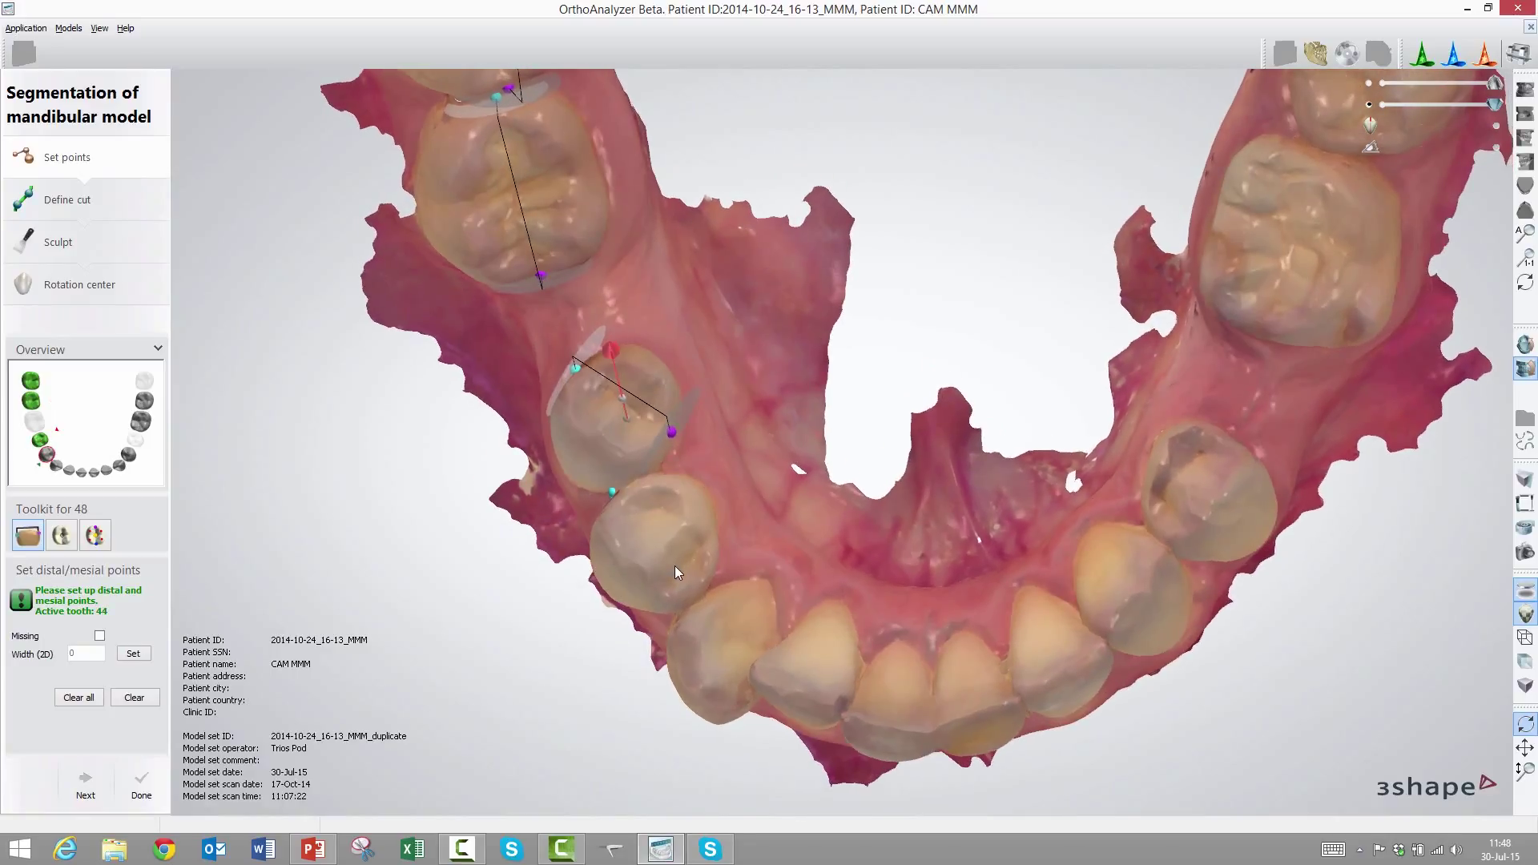
click(710, 574)
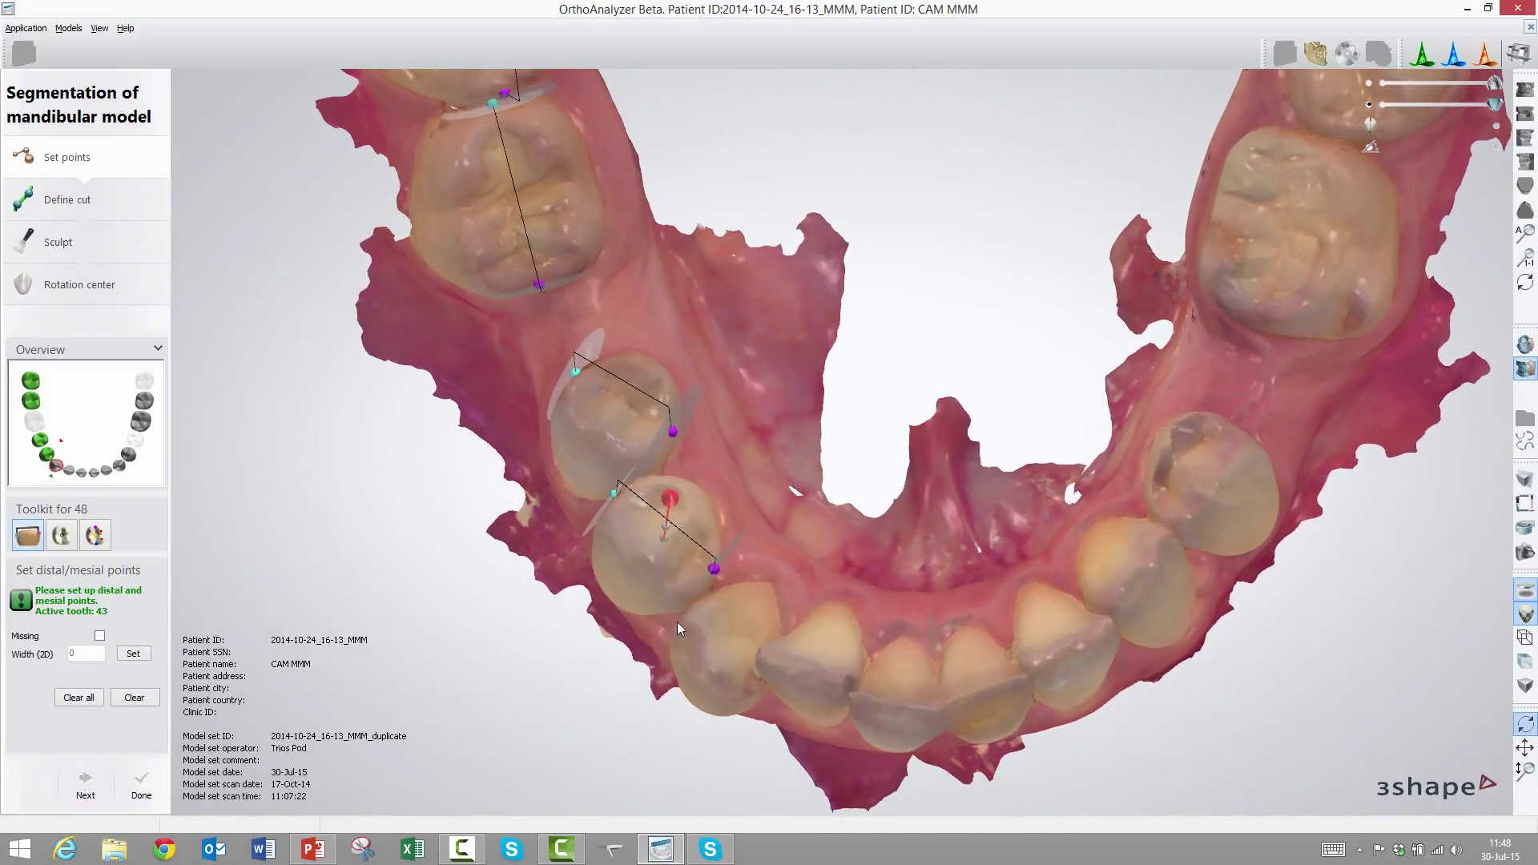
- Continue along the front of the arch, setting the distal and mesial points on teeth 43, 42, 41 and 31
click(750, 693)
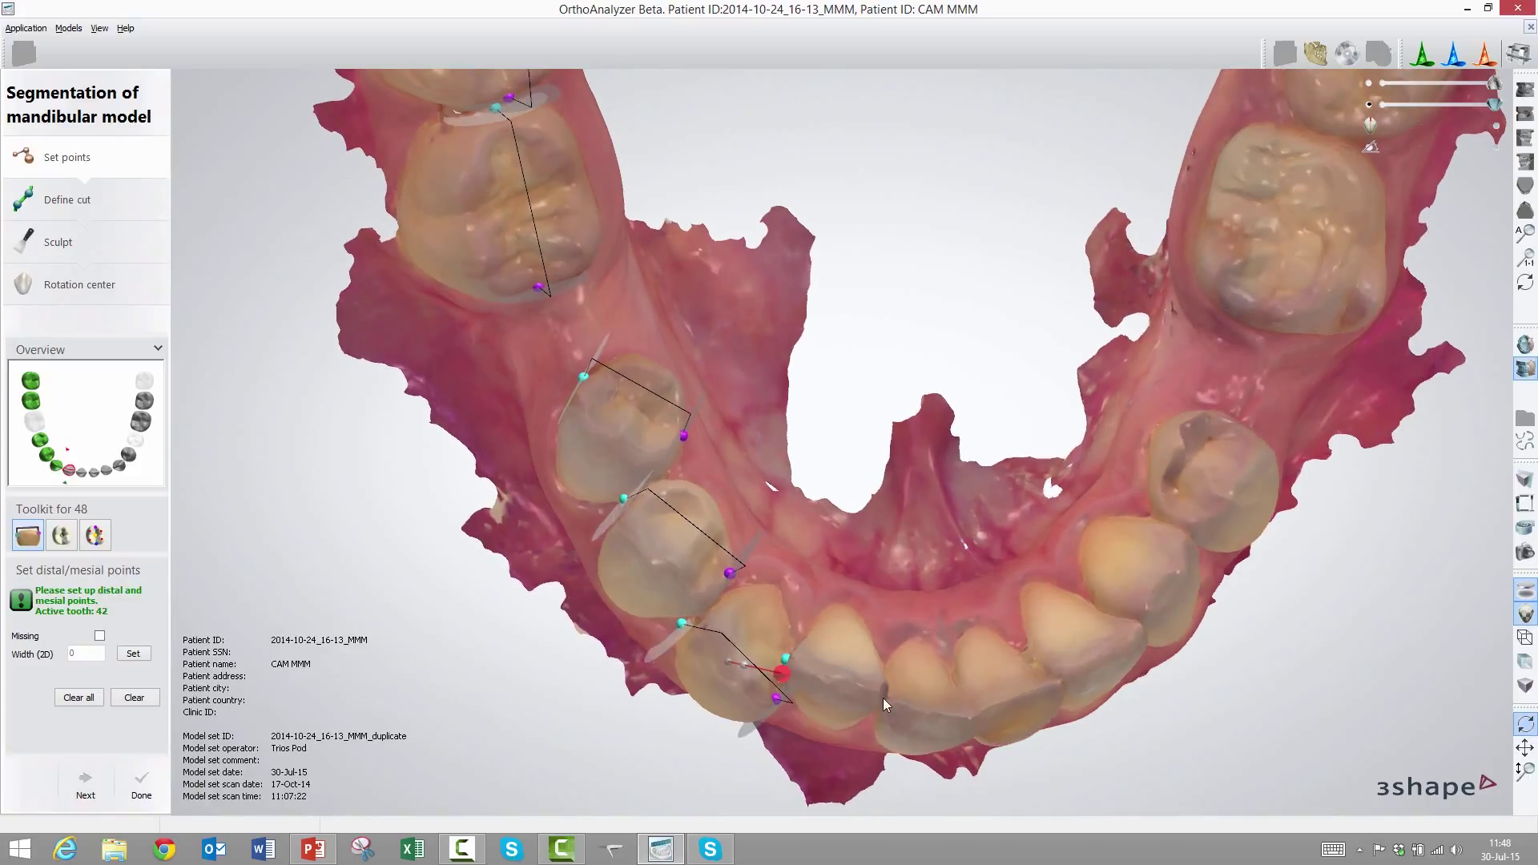
click(884, 689)
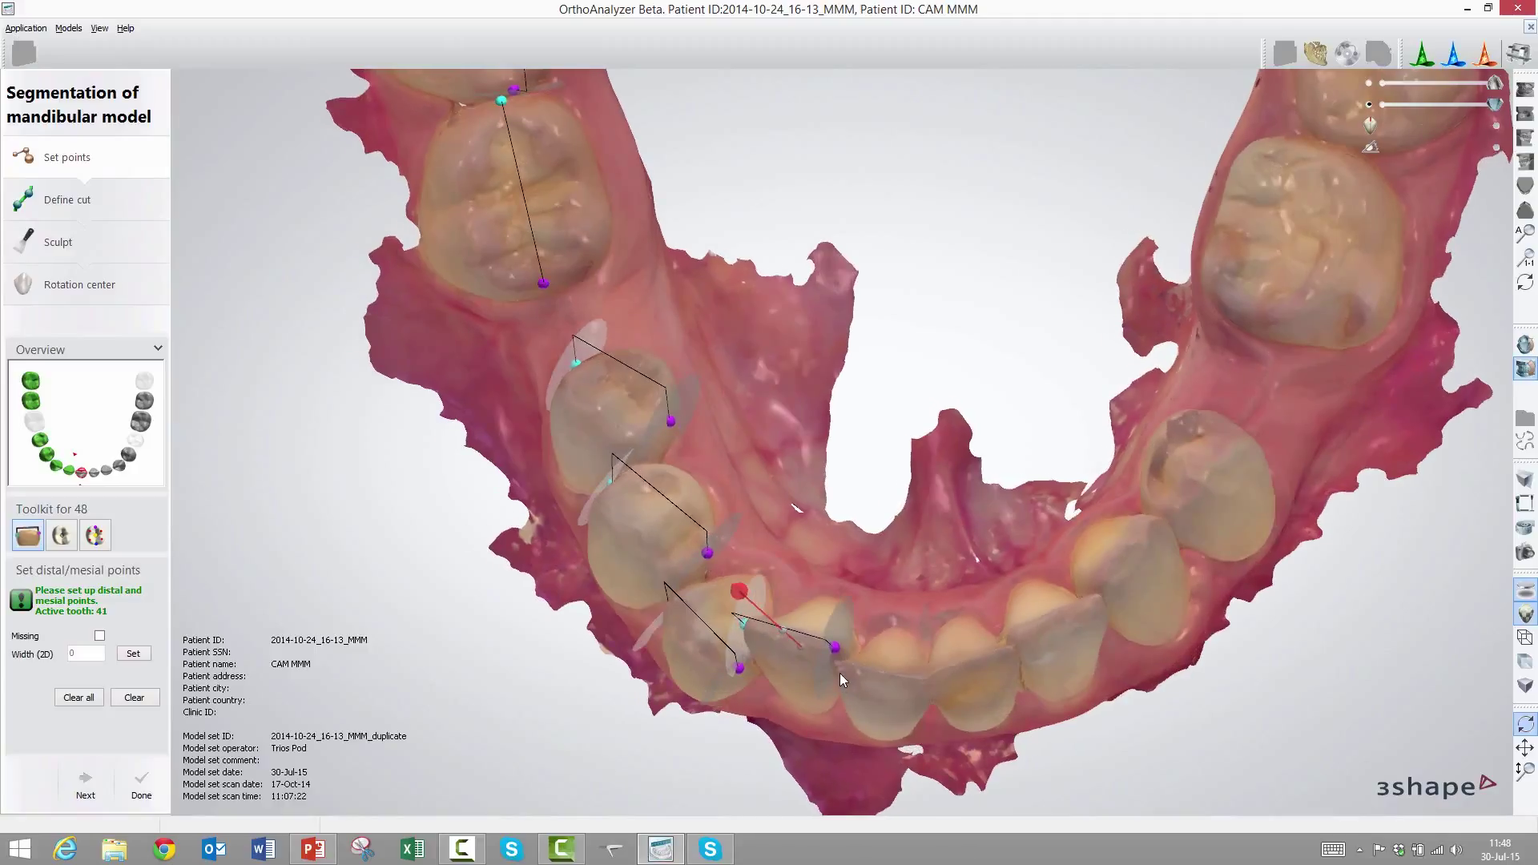
click(925, 686)
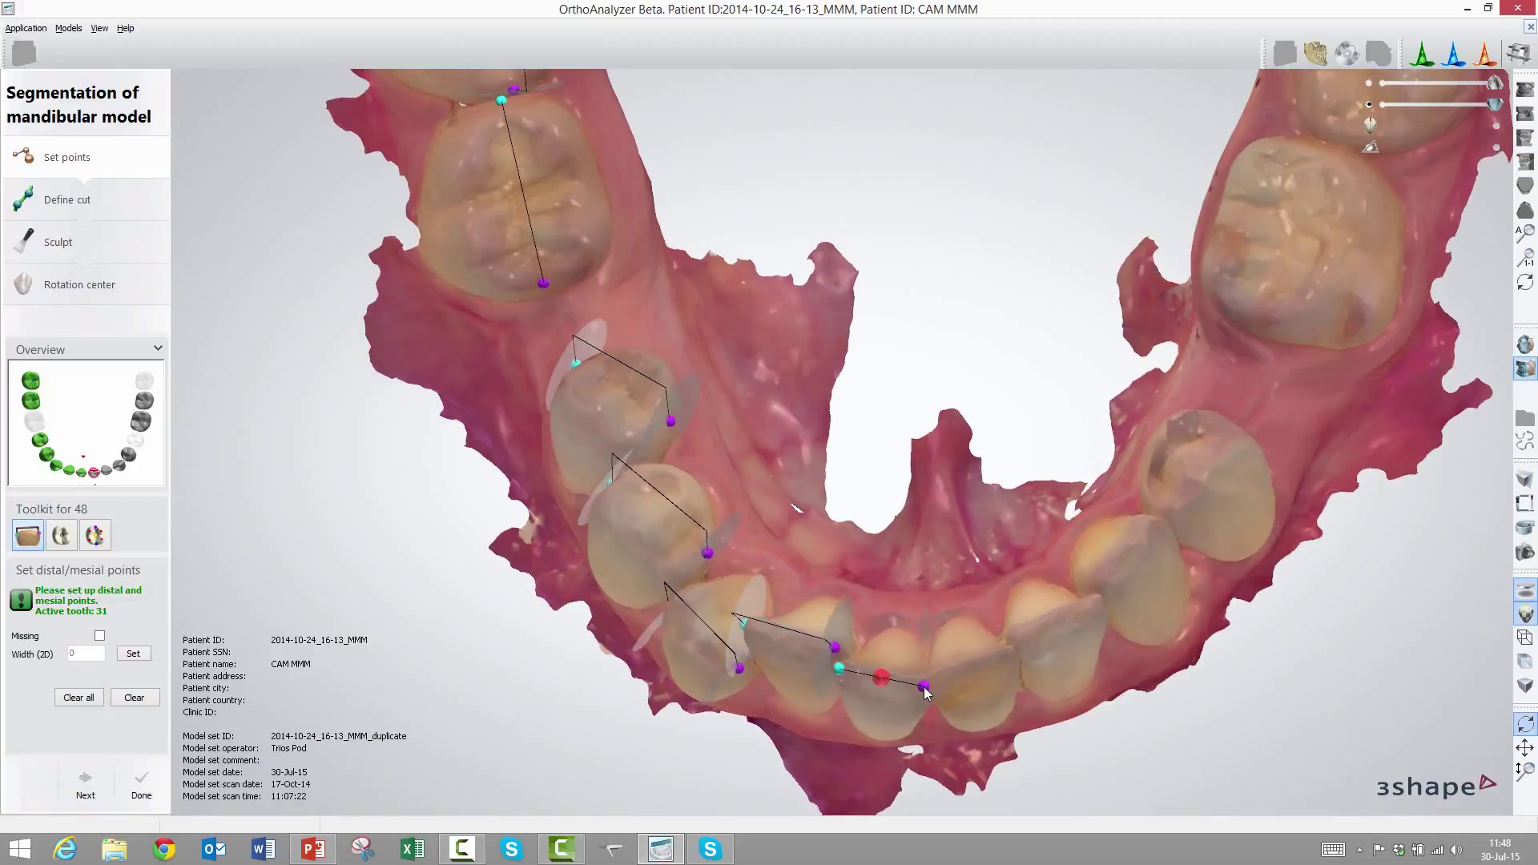
click(1012, 657)
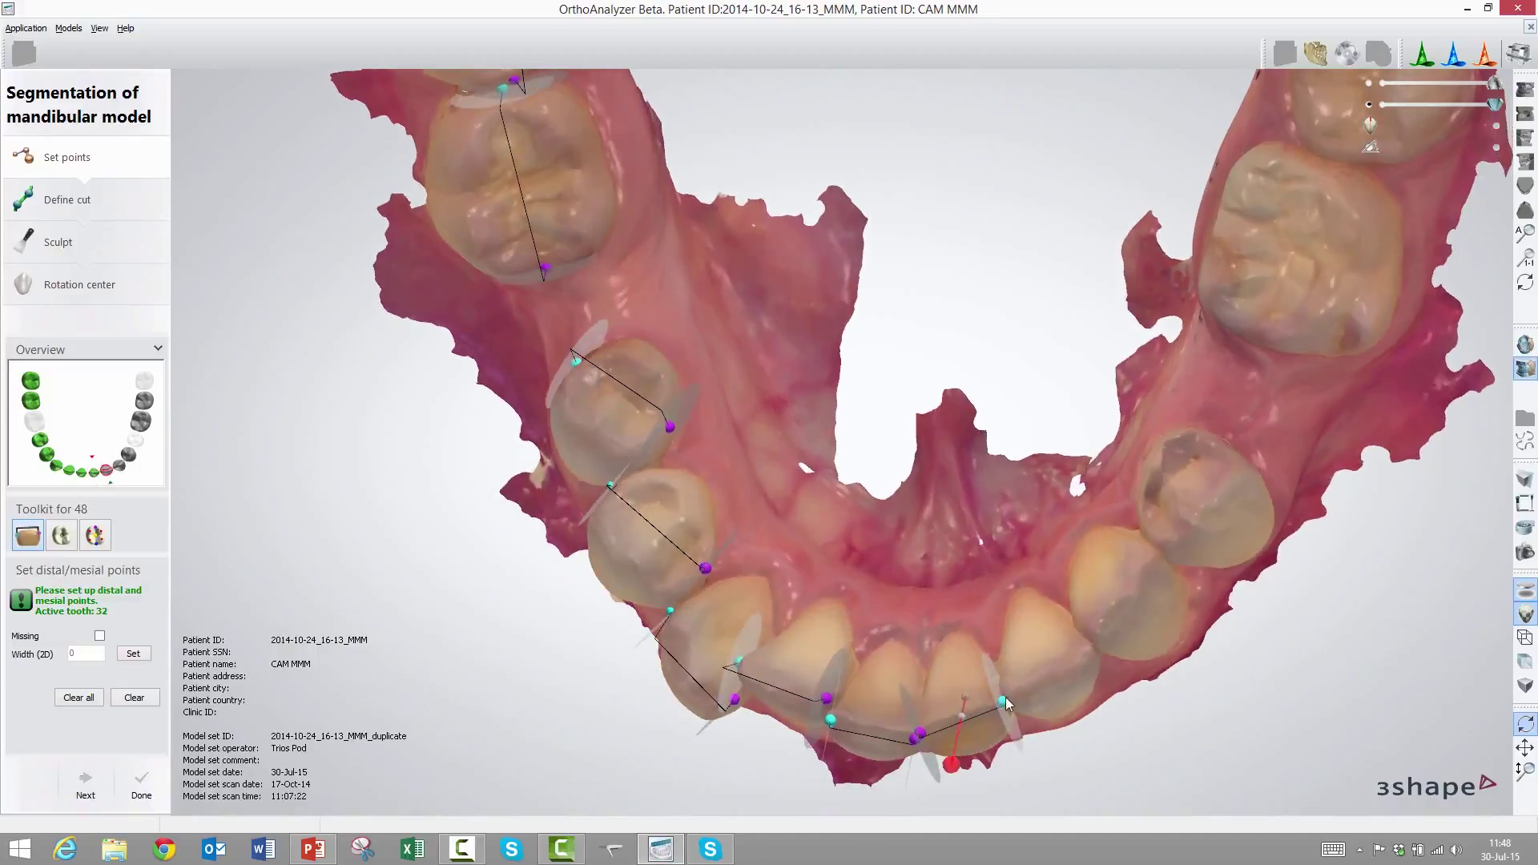
- Set the mesial and distal points on the remaining teeth 32, 33, 34, 36 and 37
click(1089, 652)
click(1167, 565)
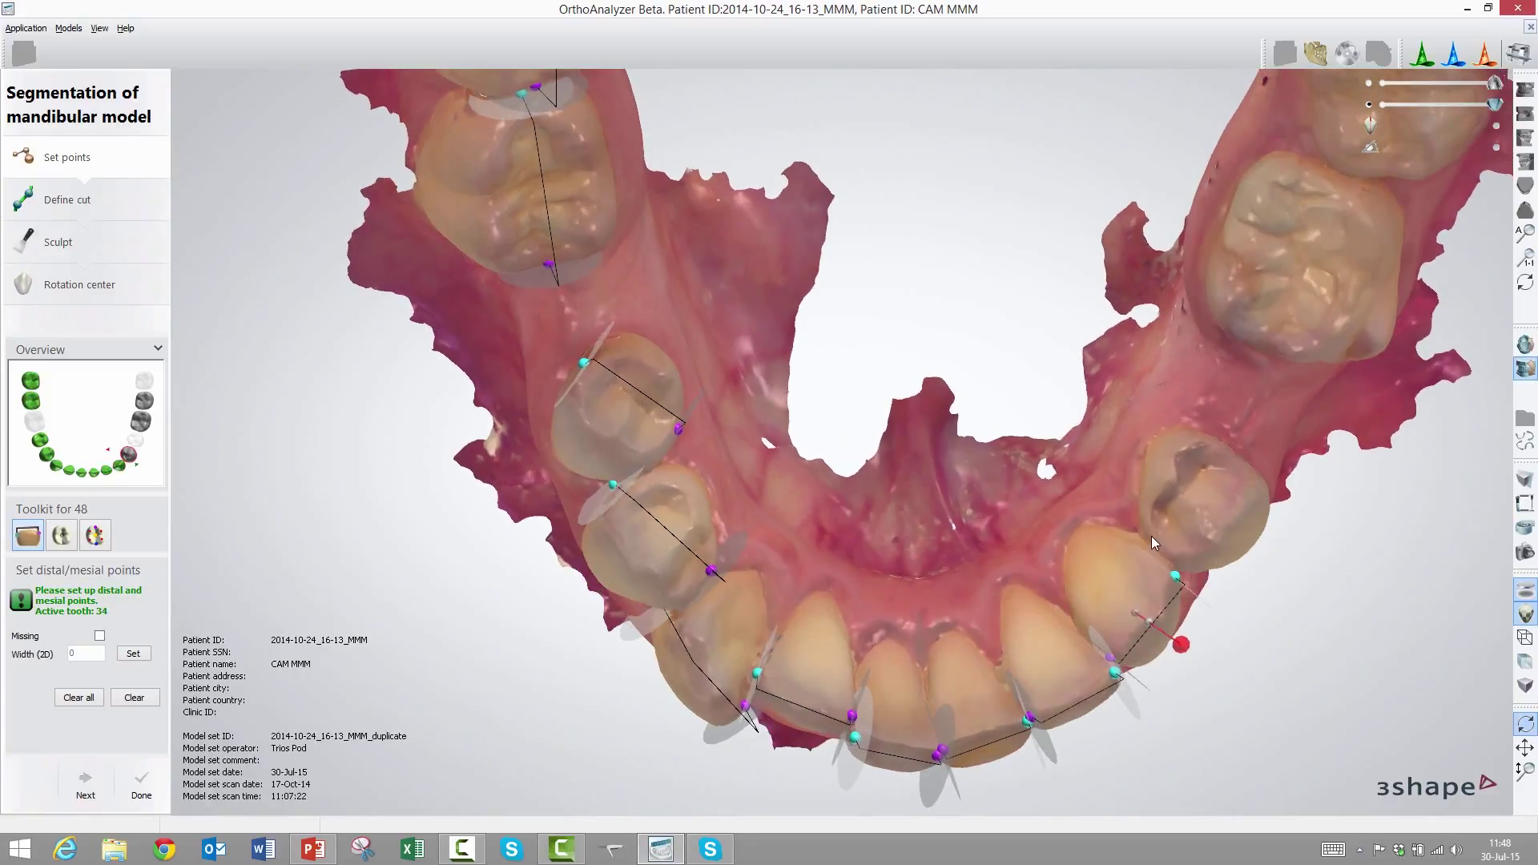
click(1224, 456)
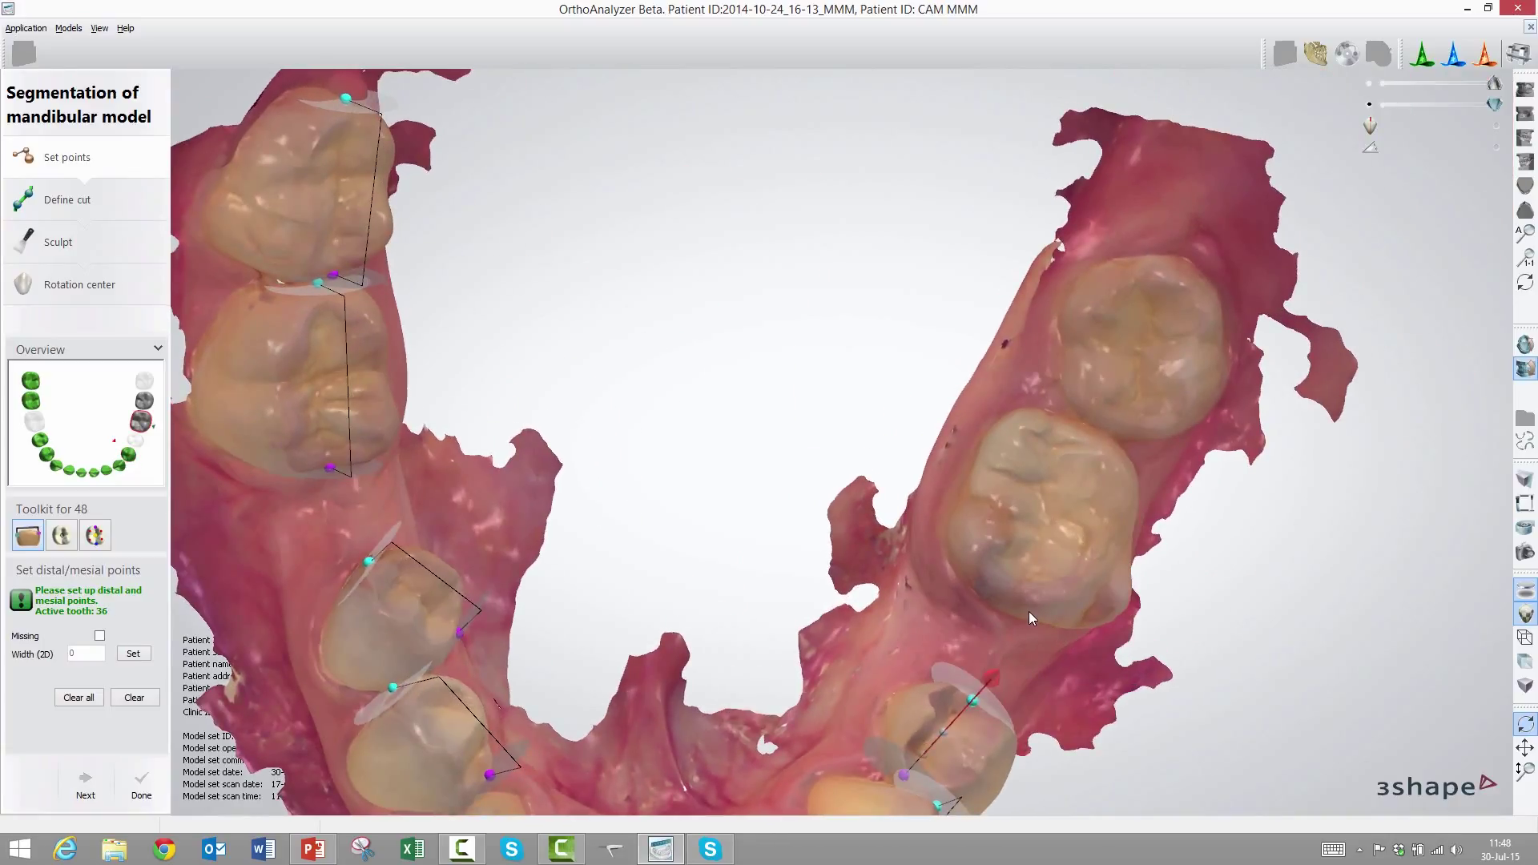
click(1060, 431)
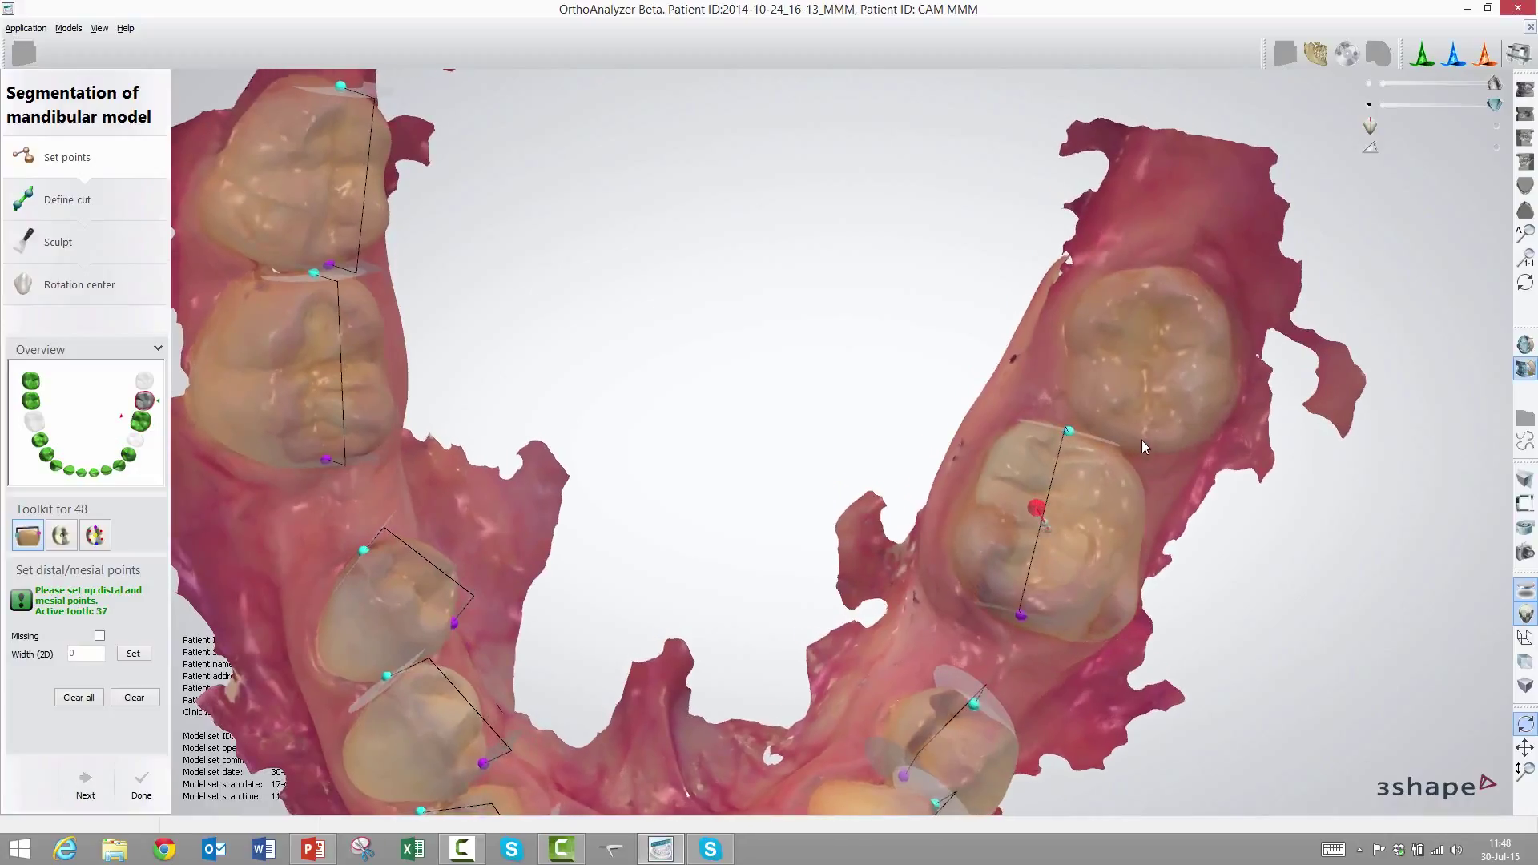
click(1142, 278)
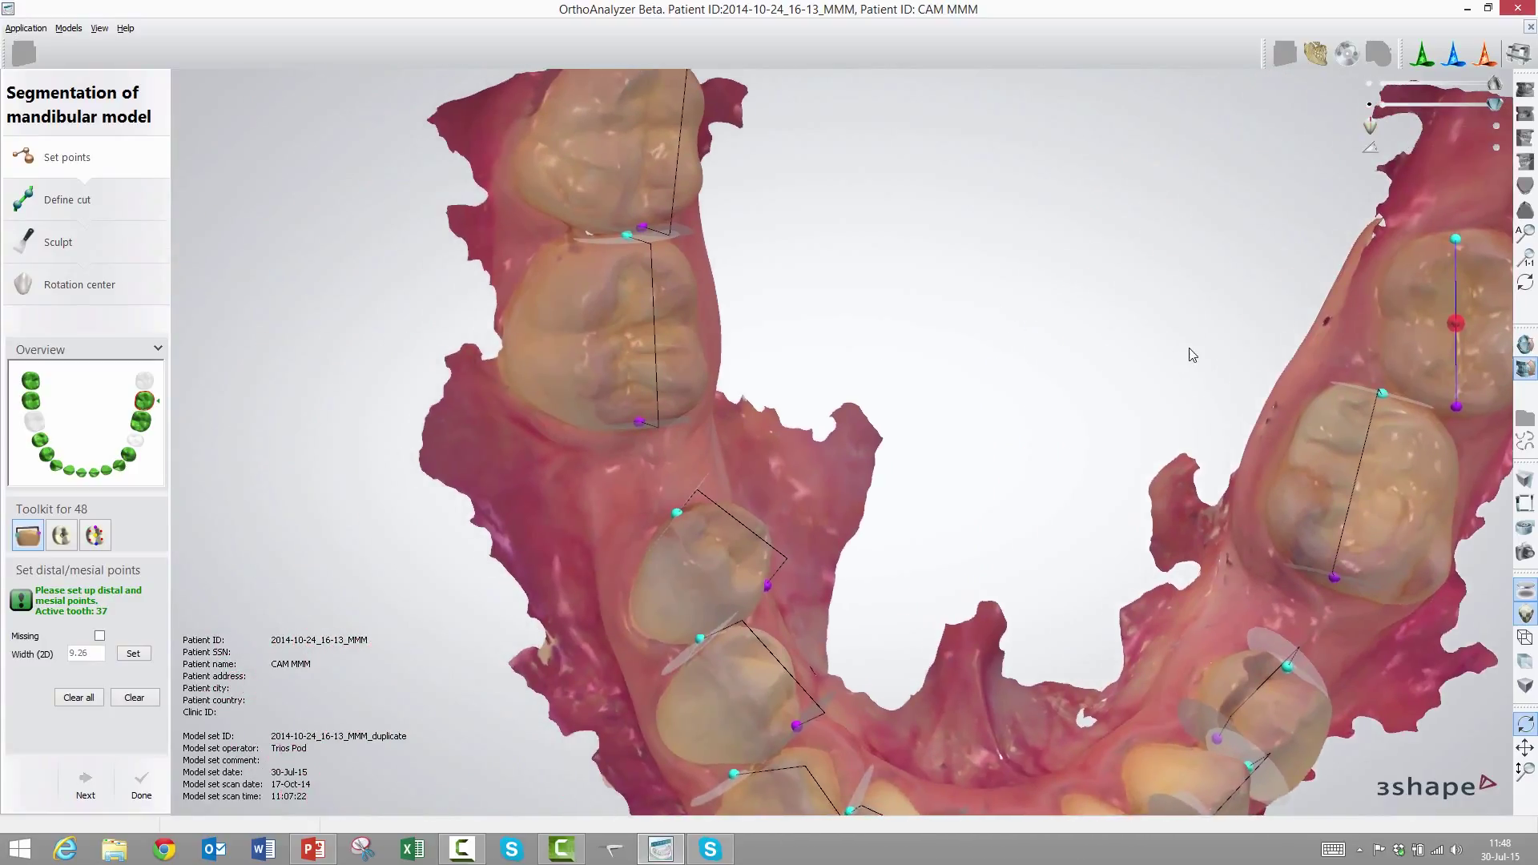
- Adjust the distal point of tooth 37 slightly outward to a 2D width of about 9.4
right_drag(1193, 292, 1033, 360)
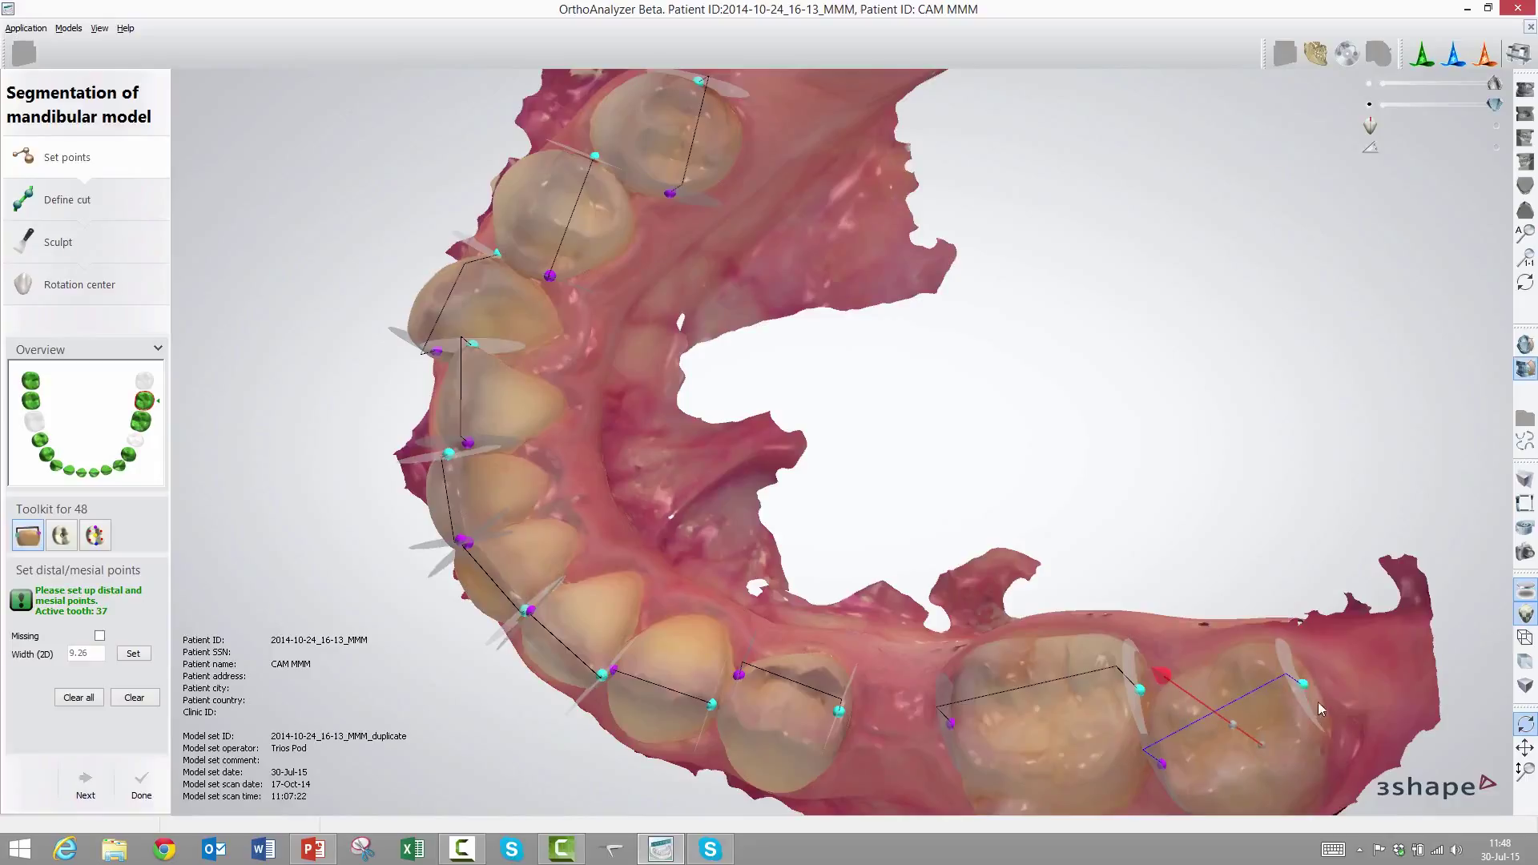
drag(1306, 688, 1307, 678)
middle_drag(1250, 687, 1097, 399)
- Set the long axis of tooth 37 from a view looking straight down on its chewing surface
right_drag(1127, 425, 1130, 466)
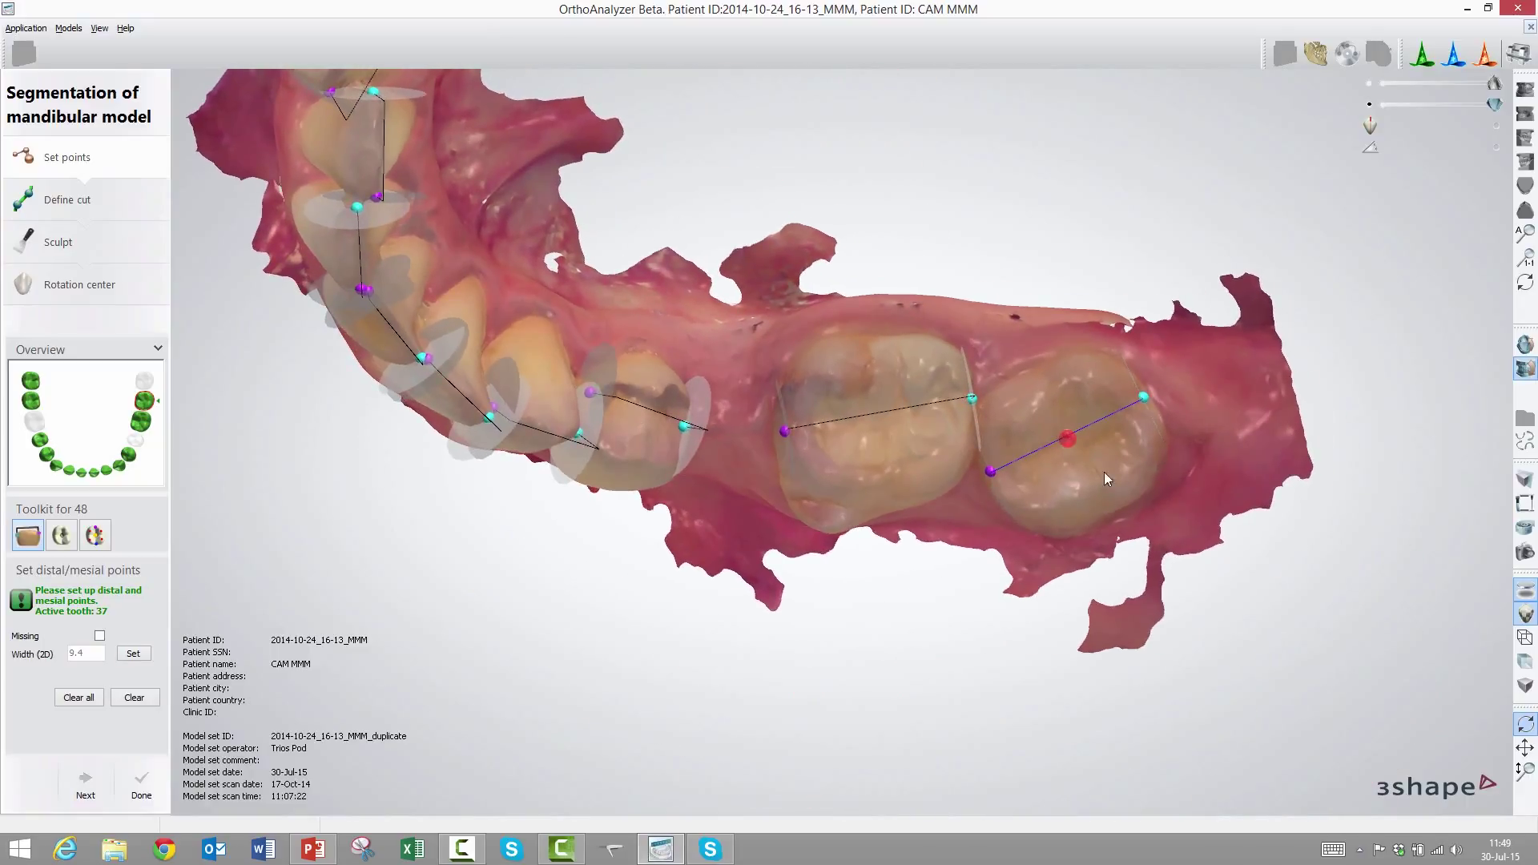
click(70, 537)
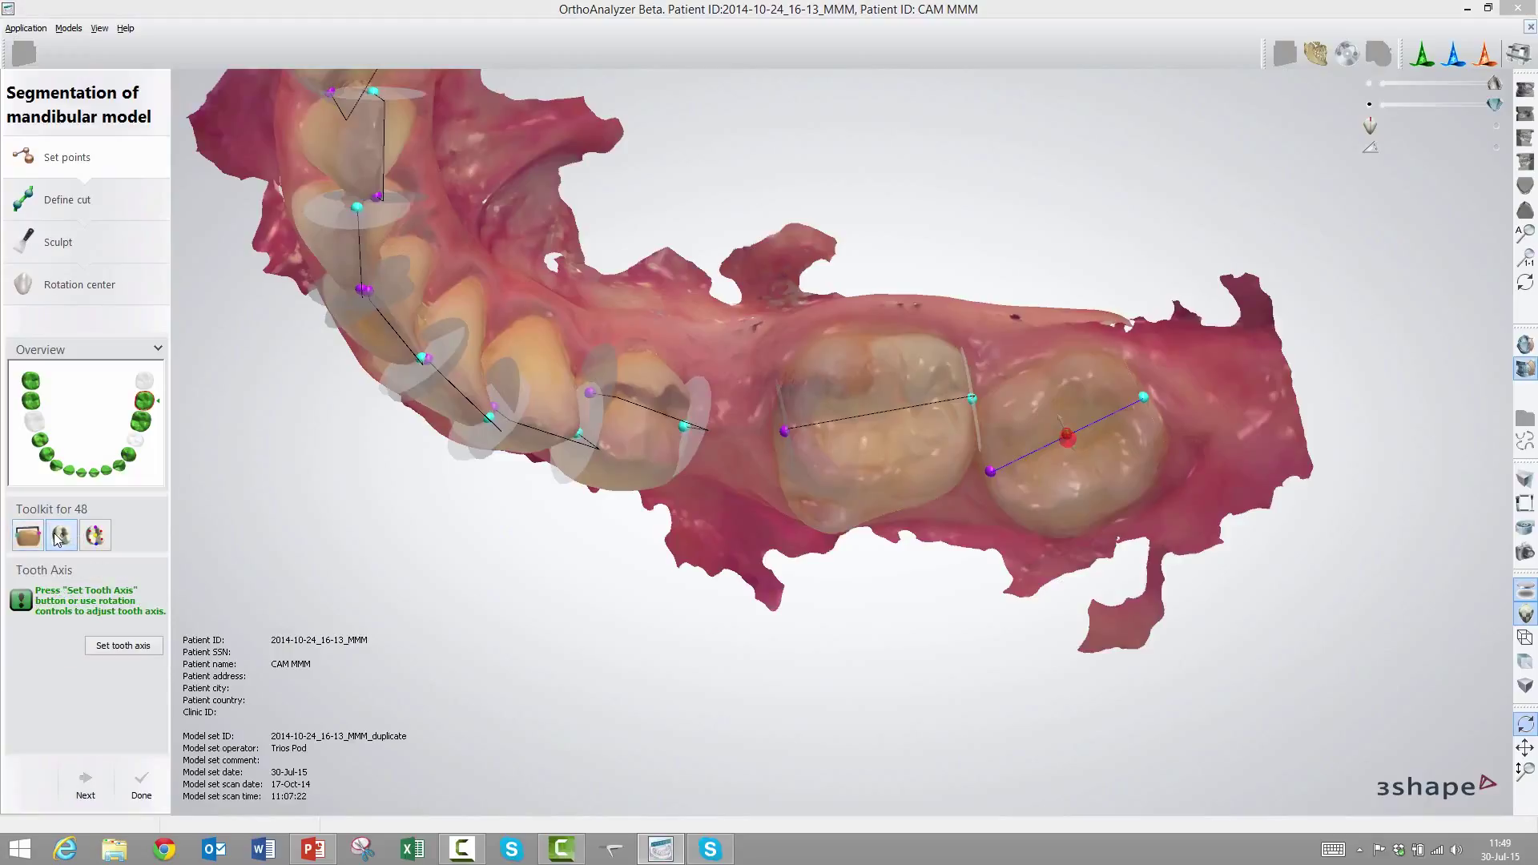
right_drag(1080, 474, 1111, 492)
click(124, 644)
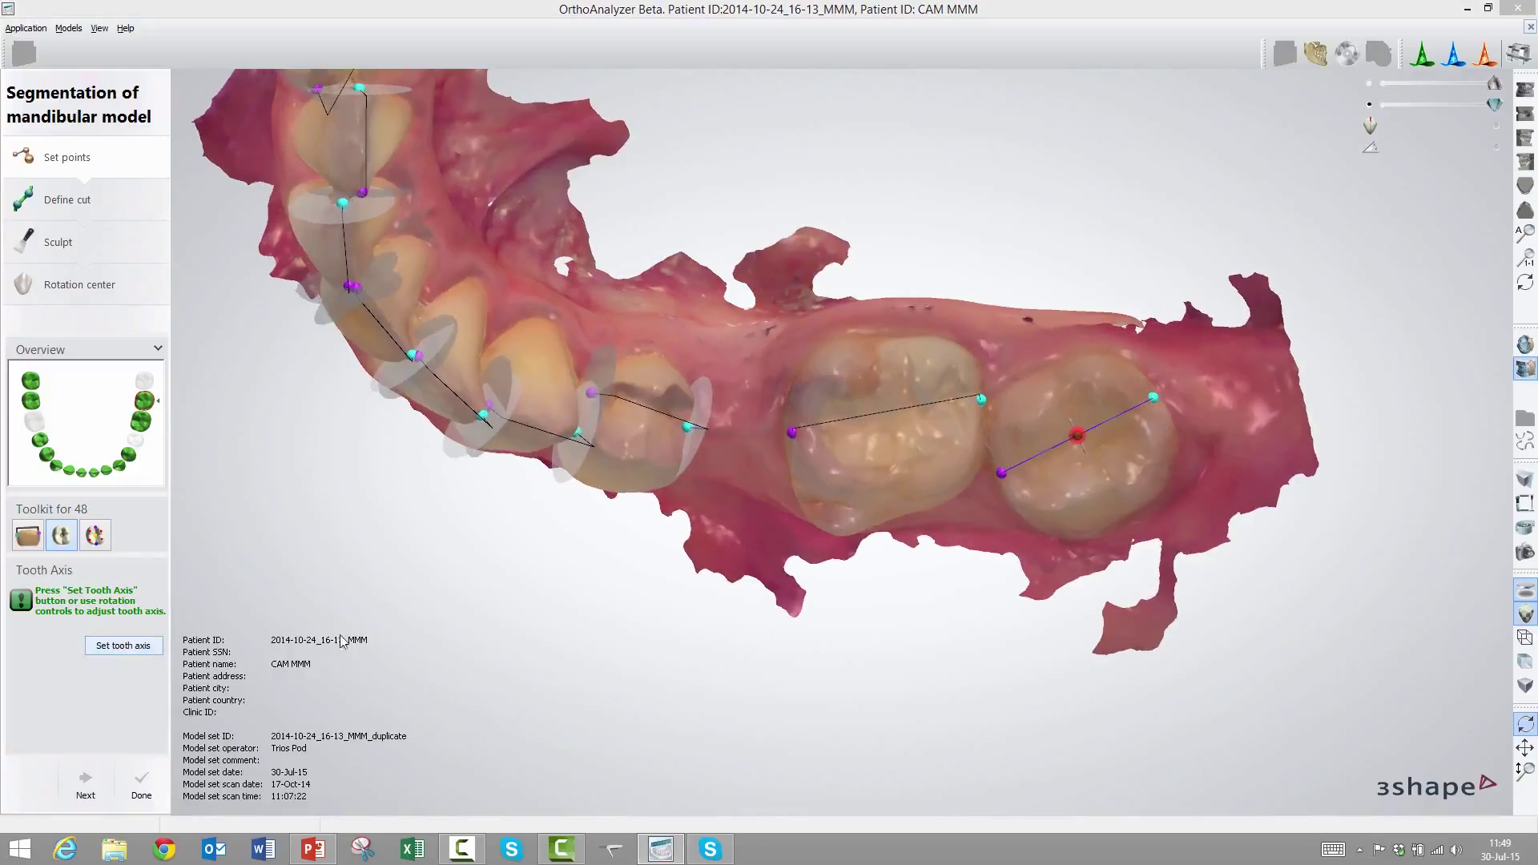
- Return to the distal/mesial points and move tooth 37's mesial point outward to a 2D width of about 9.82
click(28, 536)
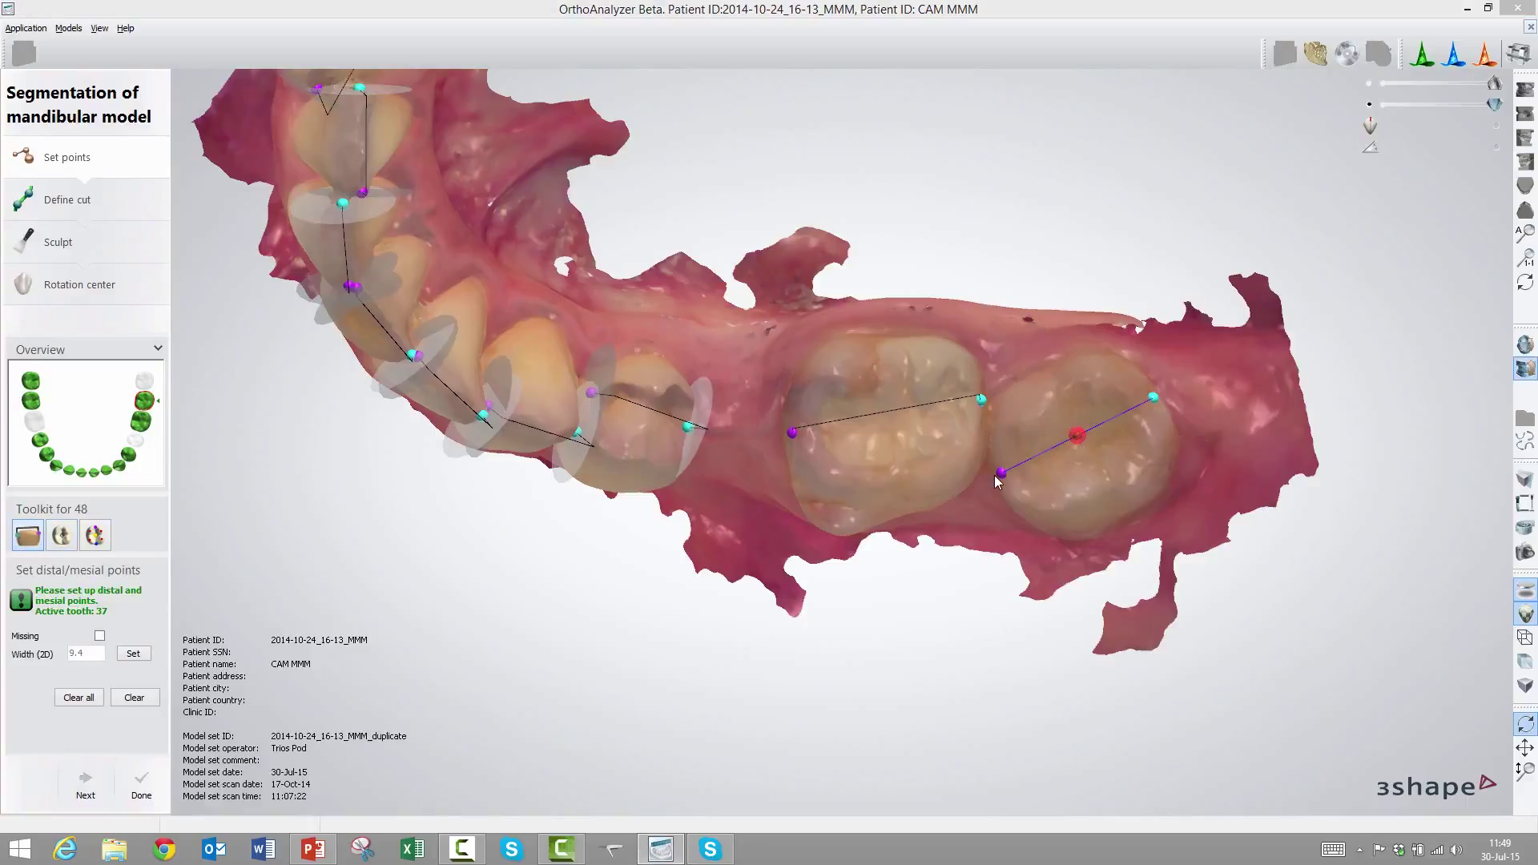
drag(1000, 474, 999, 474)
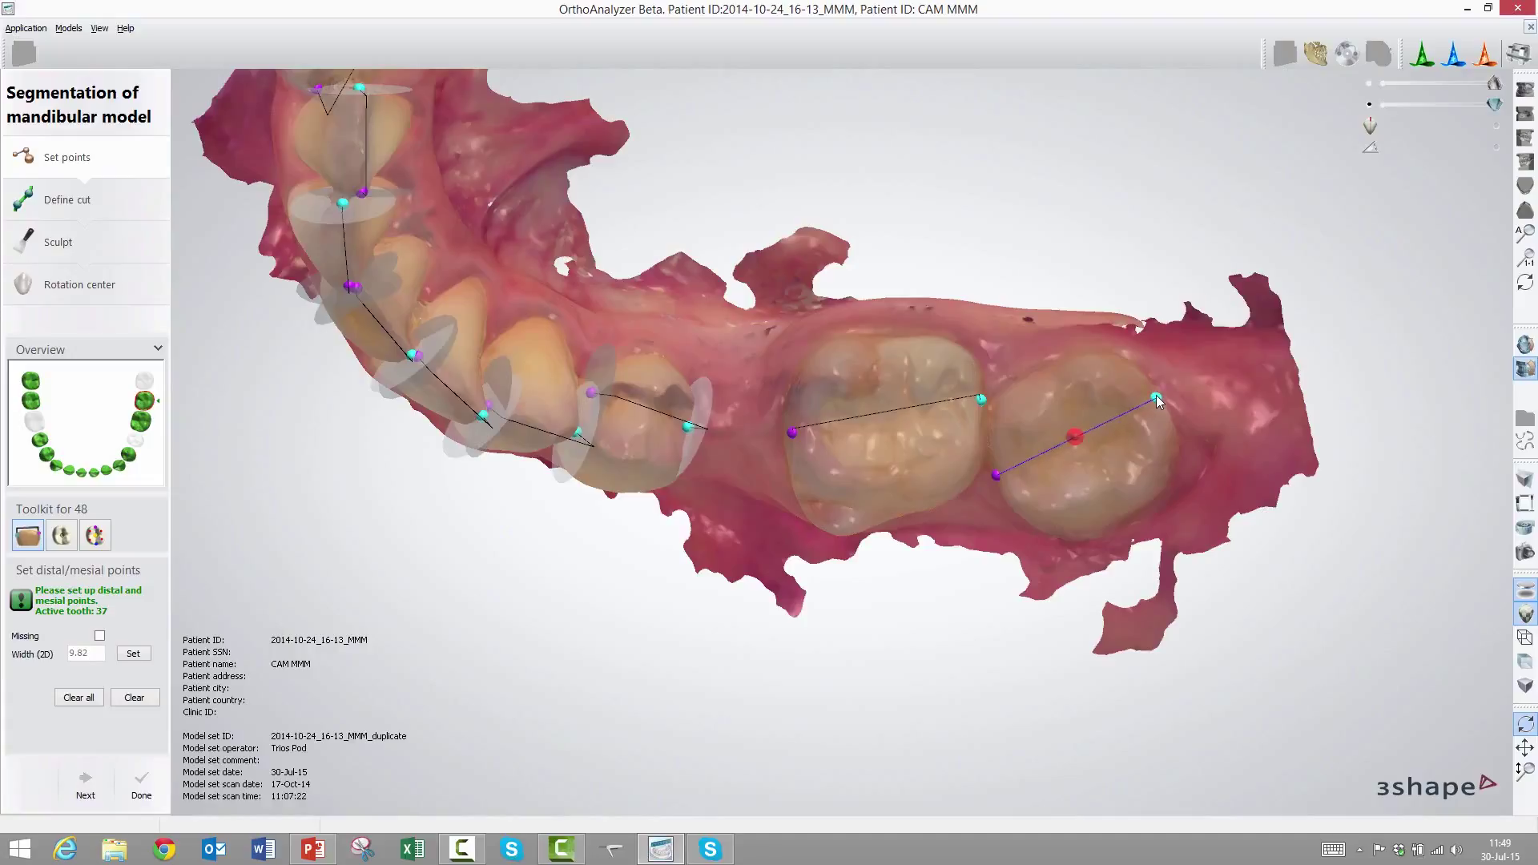
mouse_move(1143, 468)
right_down()
mouse_move(1115, 478)
mouse_move(1106, 460)
mouse_move(1116, 476)
right_up()
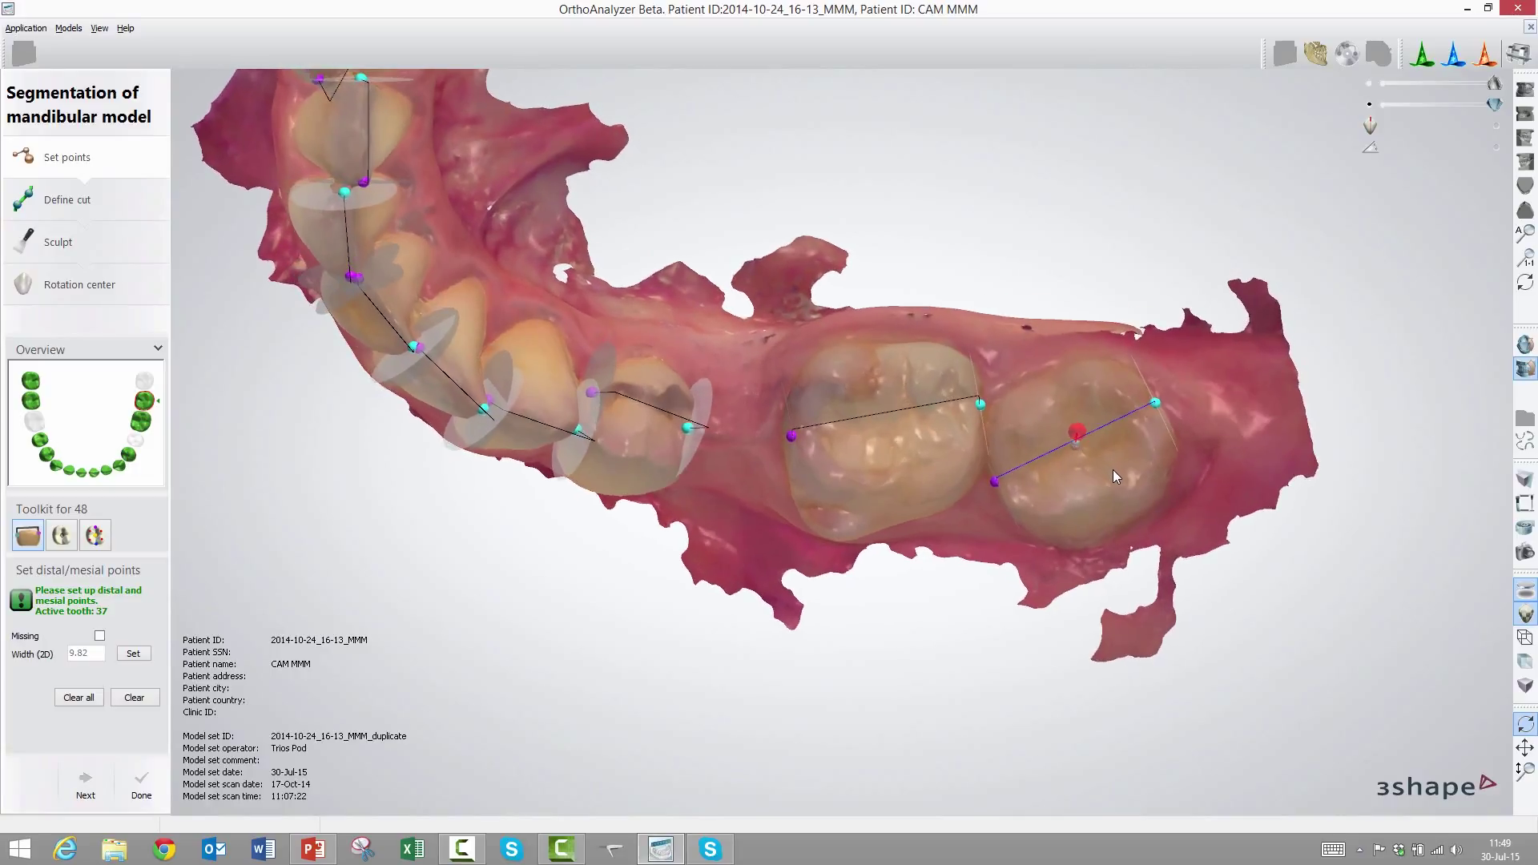
- Clear all existing ABO landmarks and mark the mesio-palatal and disto-palatal cusp tips on the rearmost left molar
click(94, 537)
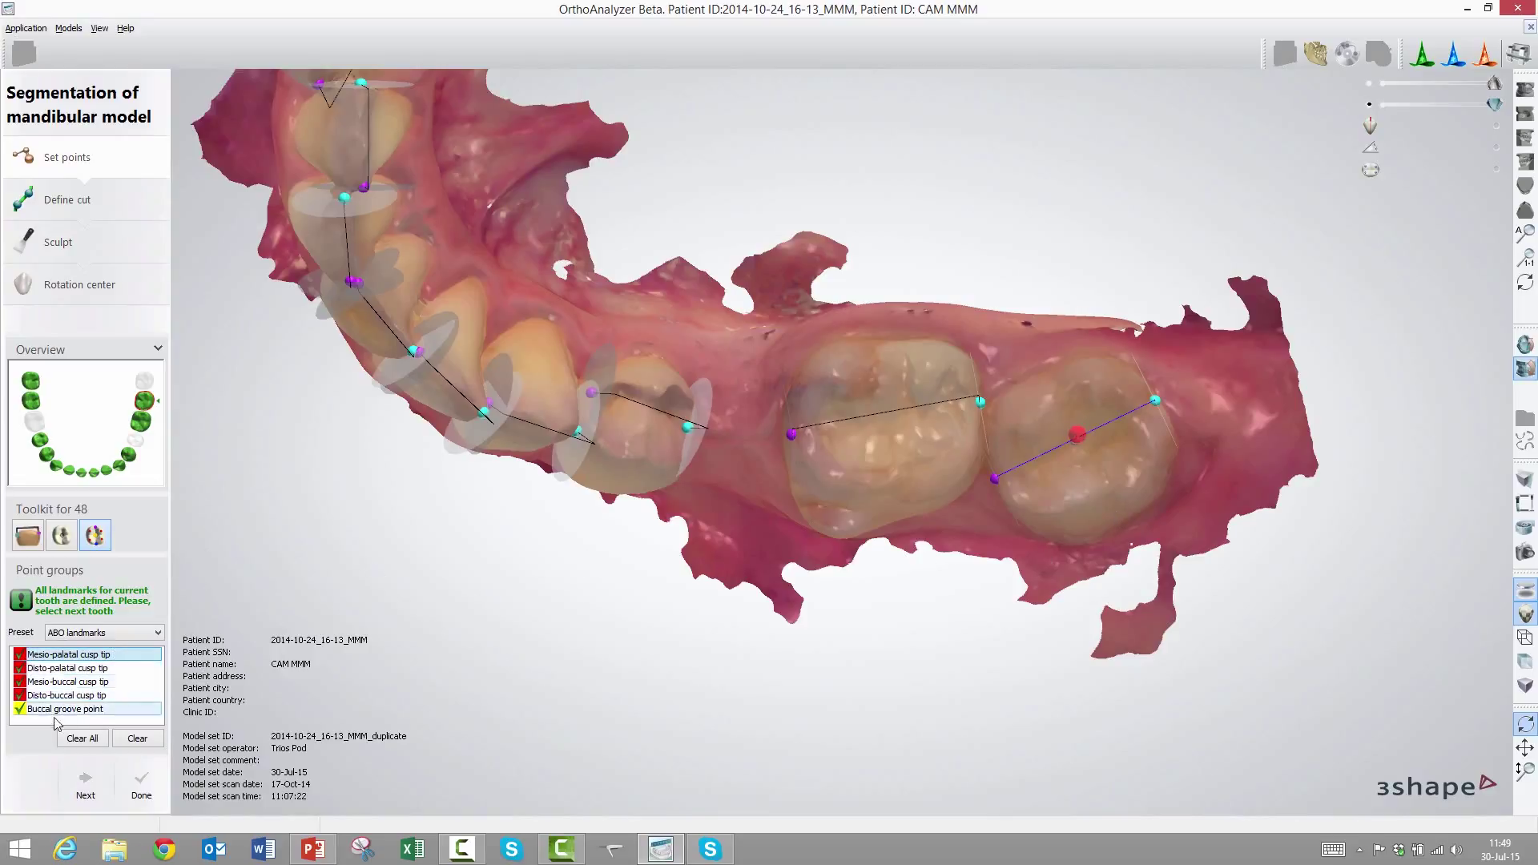
click(83, 738)
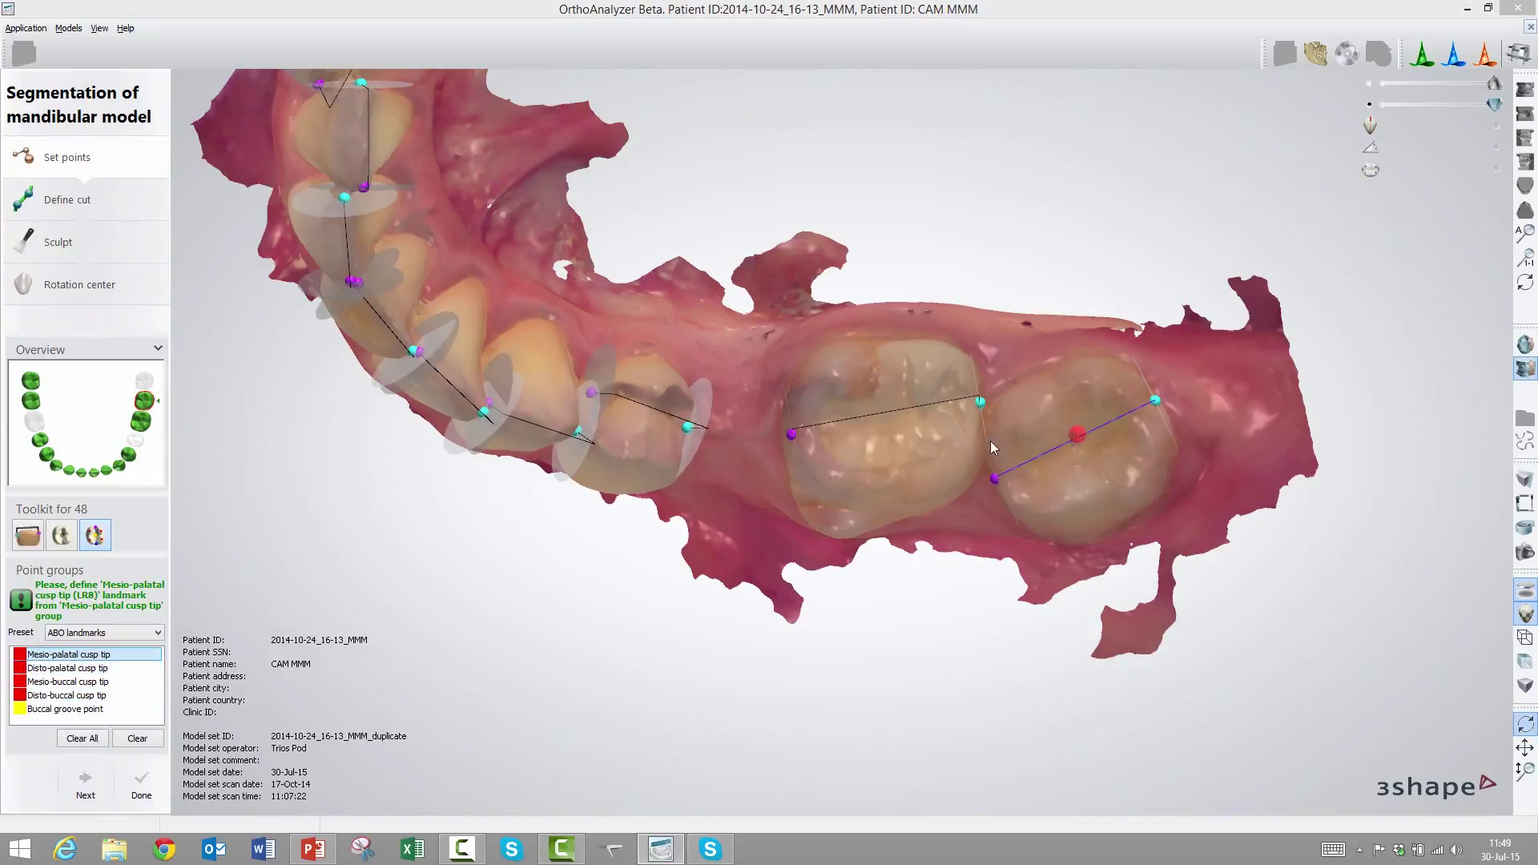
click(1021, 424)
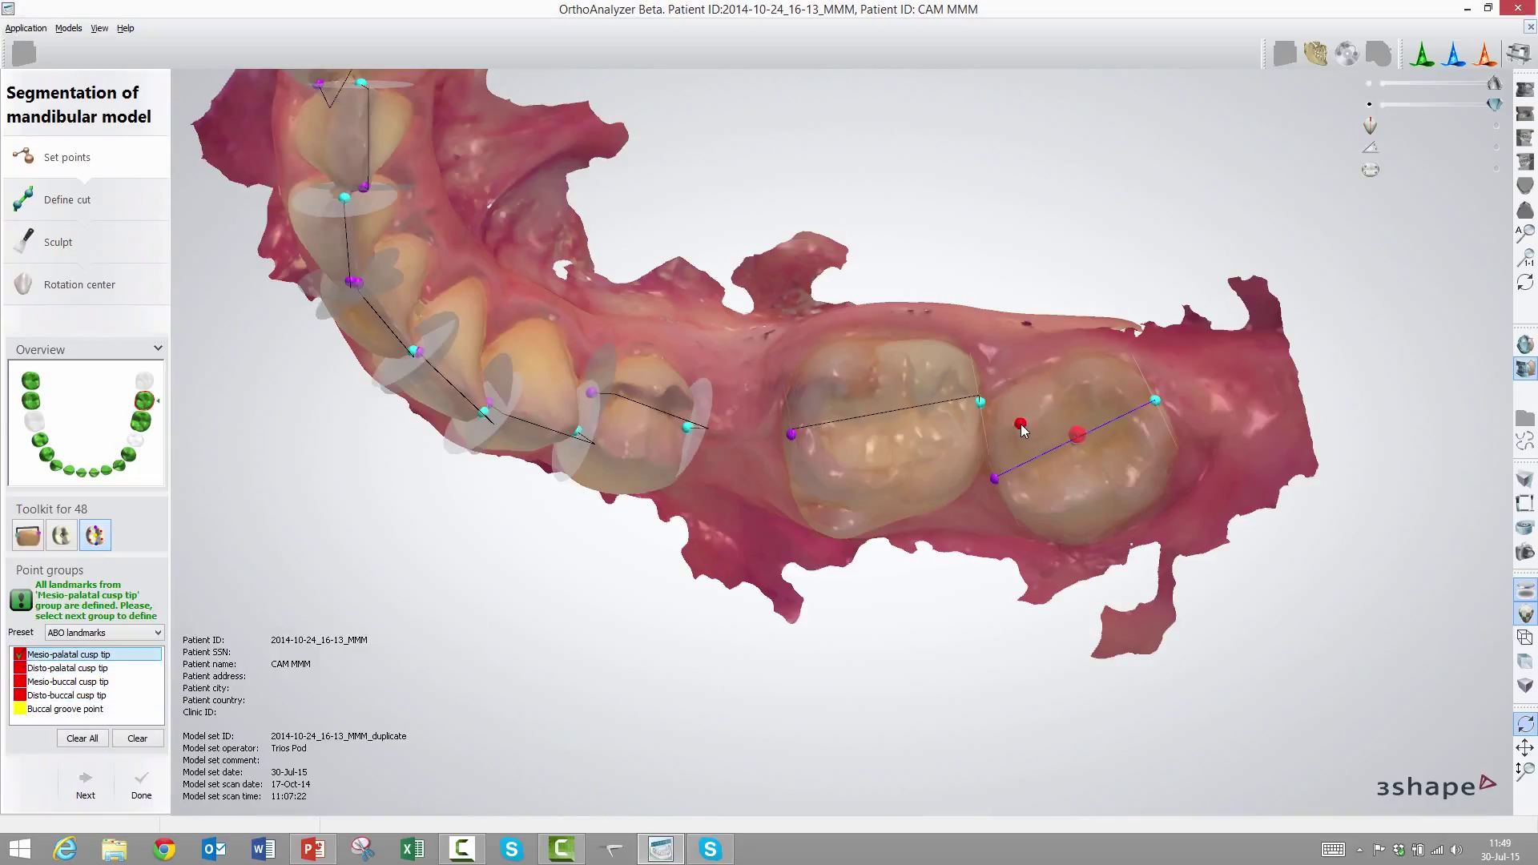
click(55, 670)
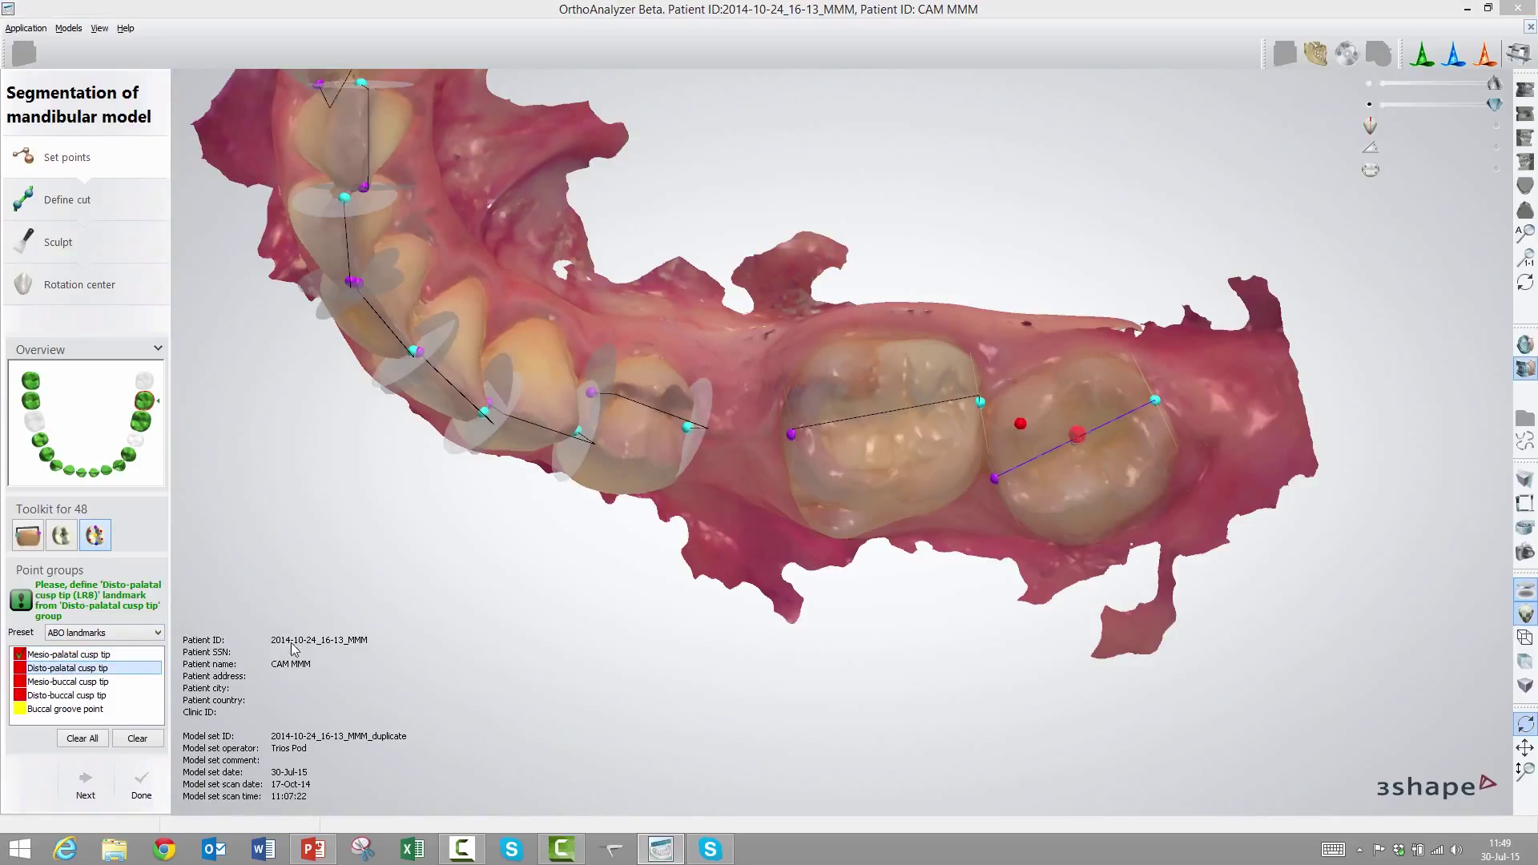
click(1100, 386)
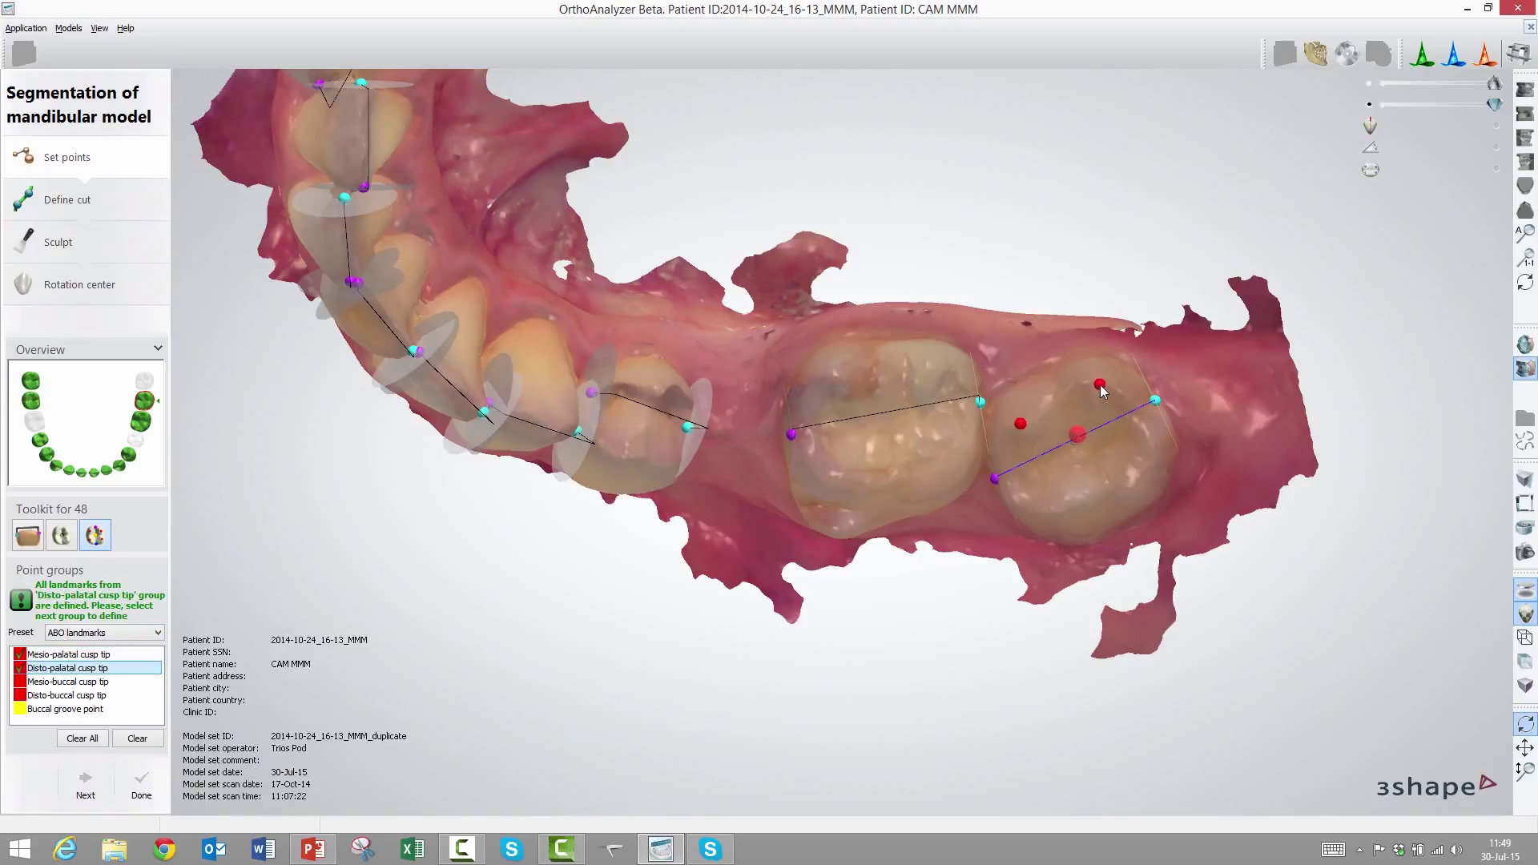
- Mark the mesio-buccal and disto-buccal cusp tips and the buccal groove point on the same rearmost molar
click(56, 682)
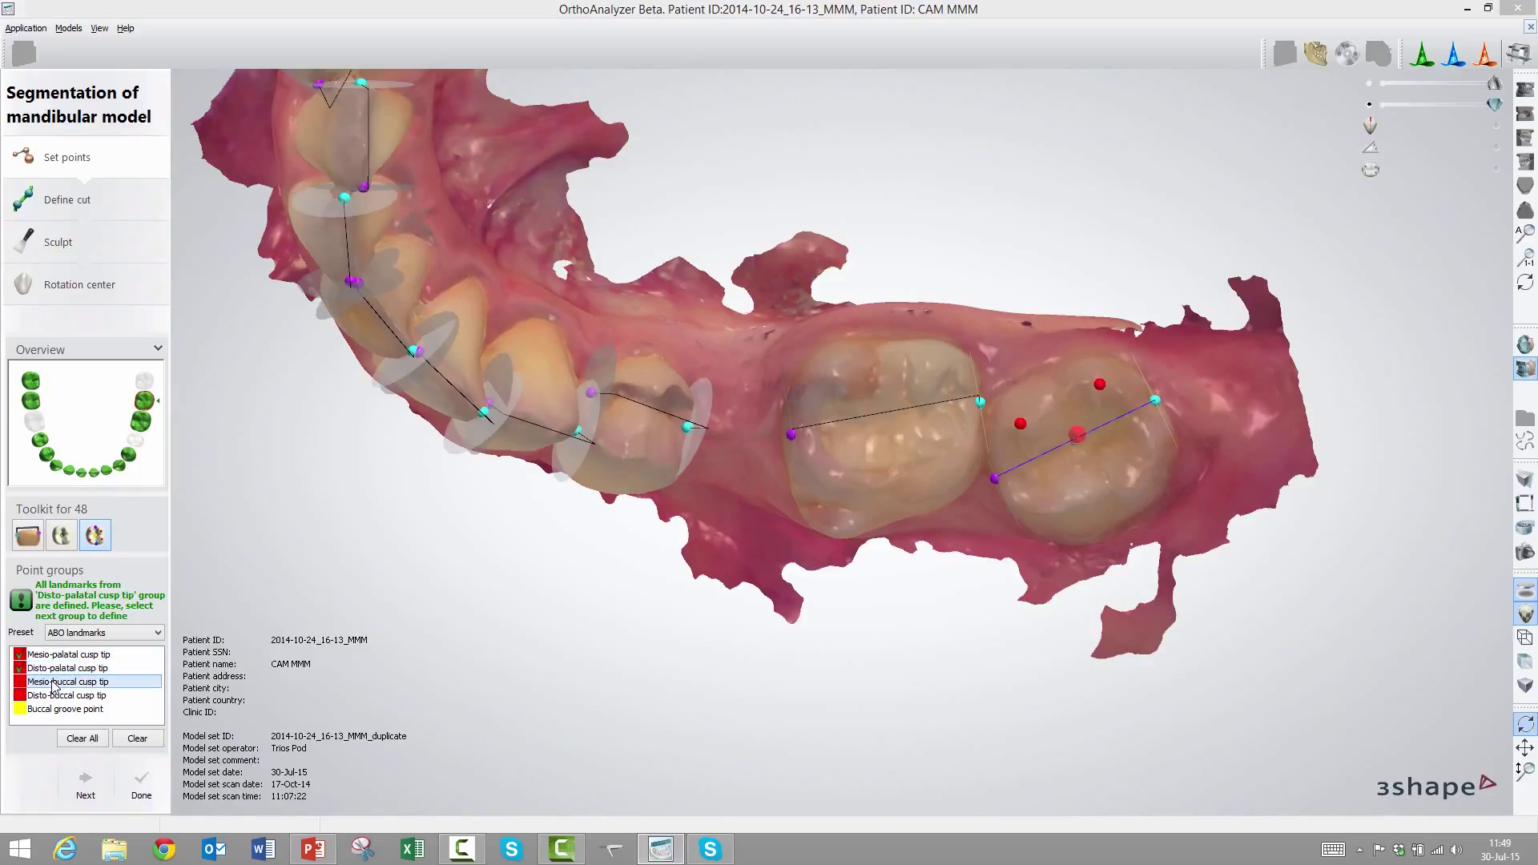
click(1040, 503)
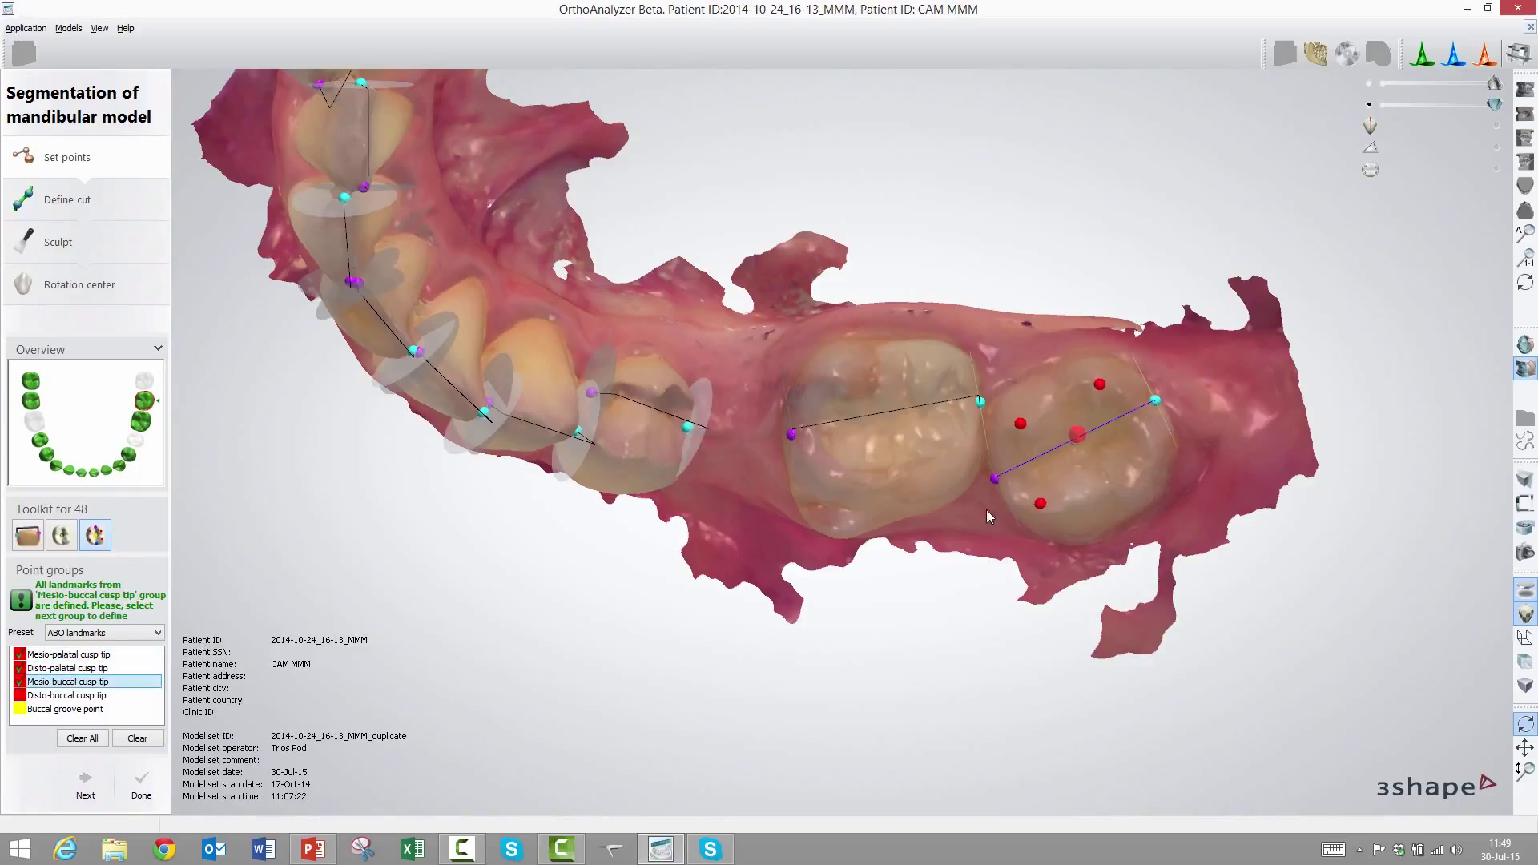
click(83, 696)
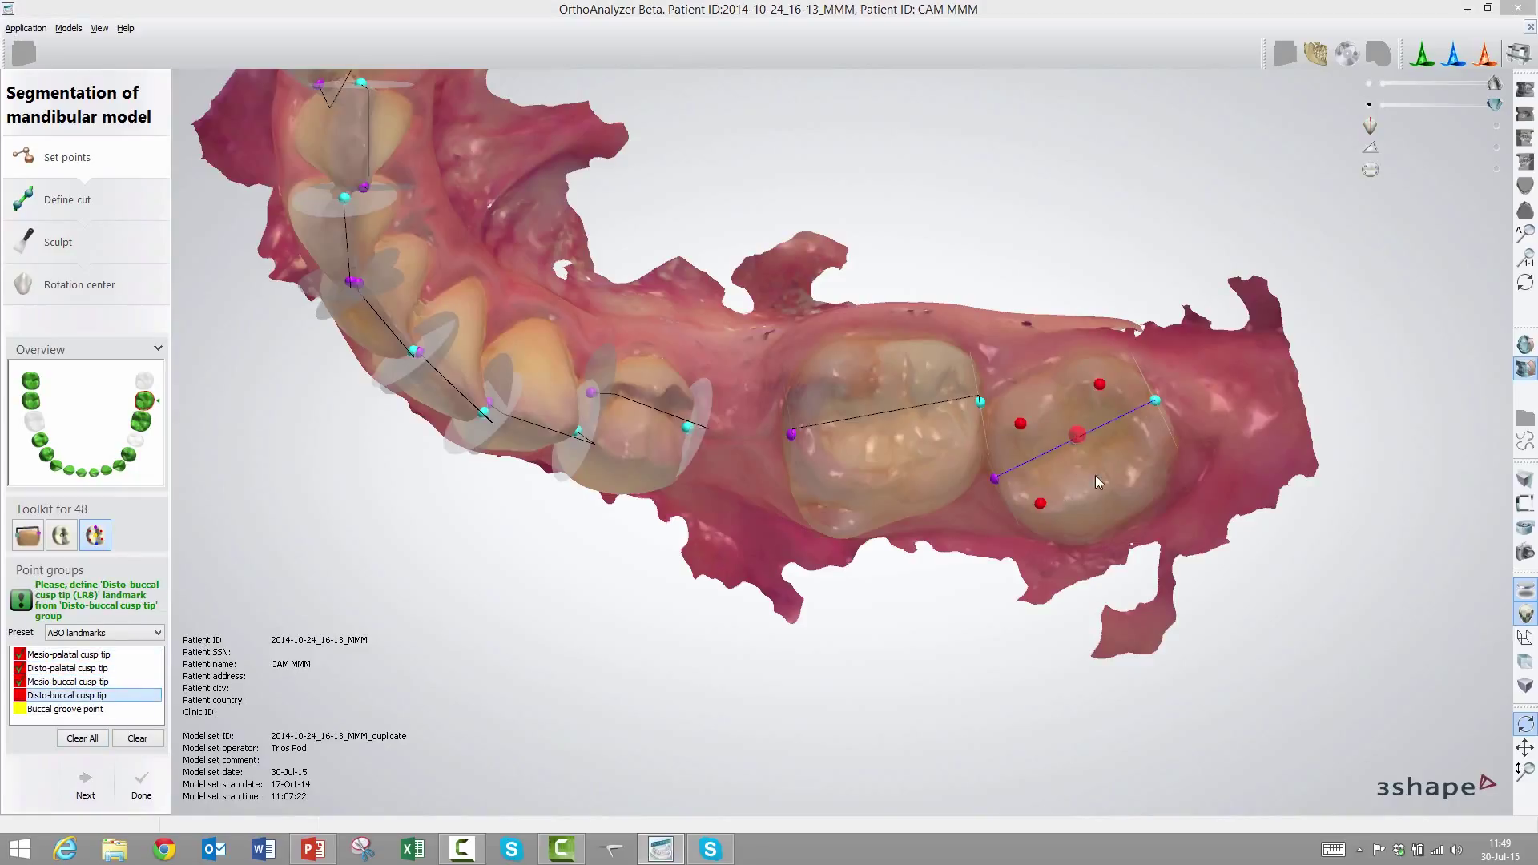
click(1144, 440)
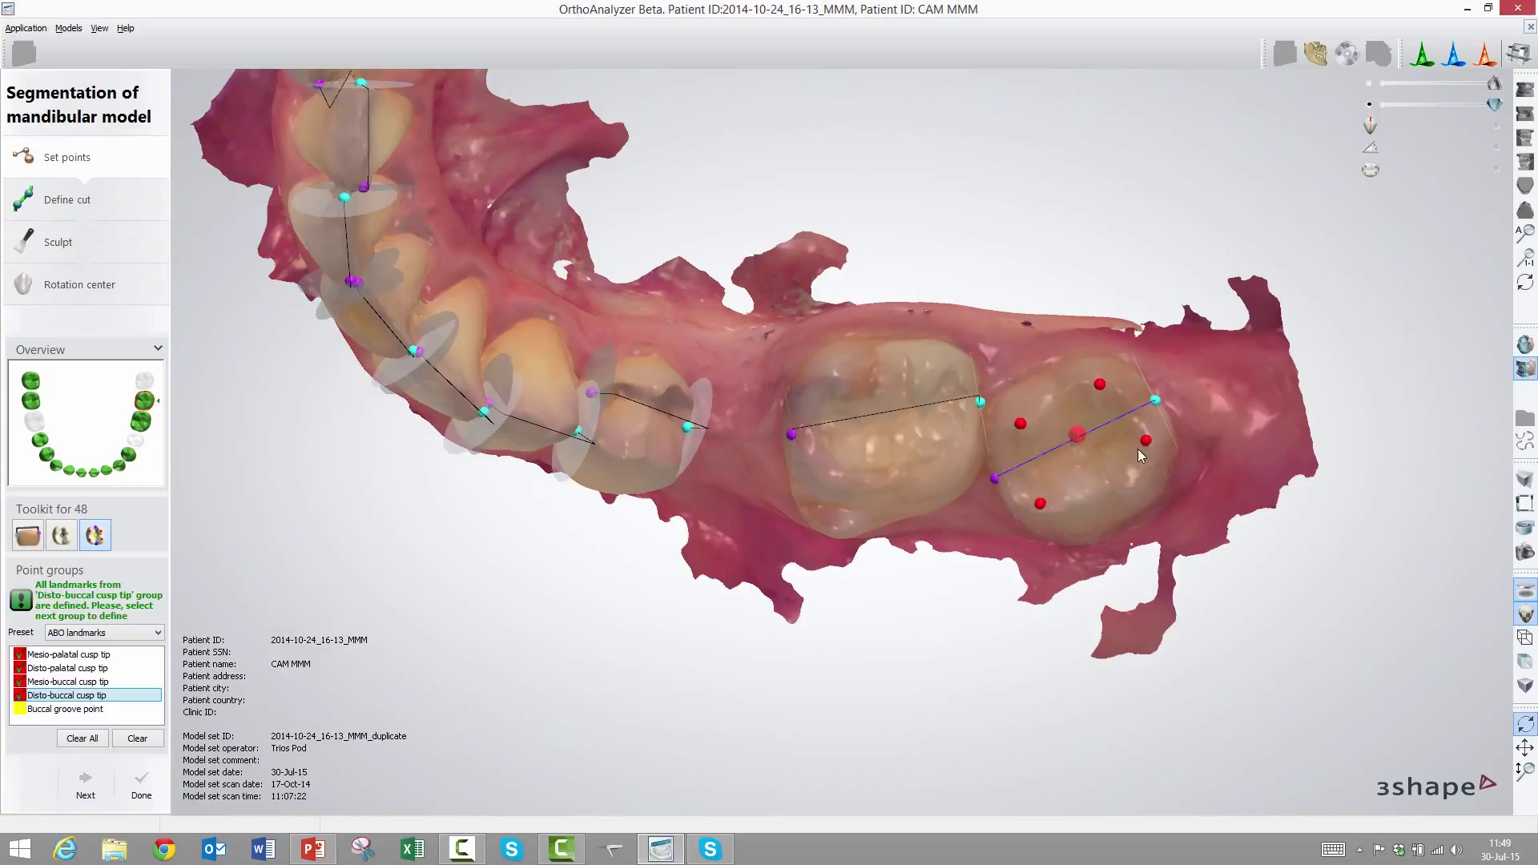
click(92, 709)
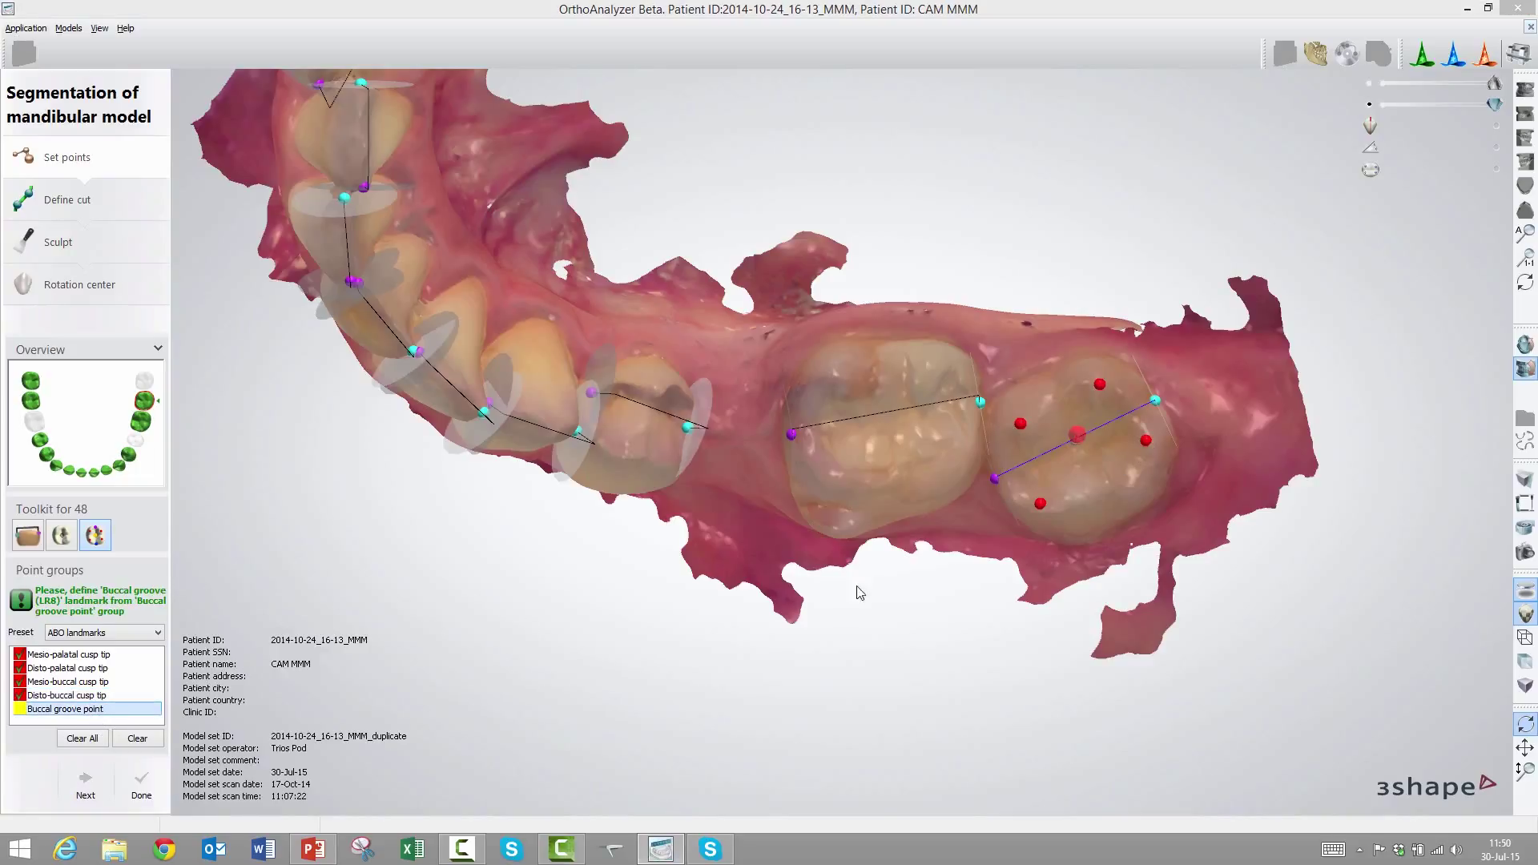
click(1075, 447)
- Check the ABO landmark groups of teeth 37 and 36 from the buccal side
mouse_move(1107, 484)
right_down()
mouse_move(1097, 423)
mouse_move(1078, 420)
mouse_move(1130, 438)
mouse_move(1131, 475)
mouse_move(1118, 471)
right_up()
right_drag(462, 525, 468, 440)
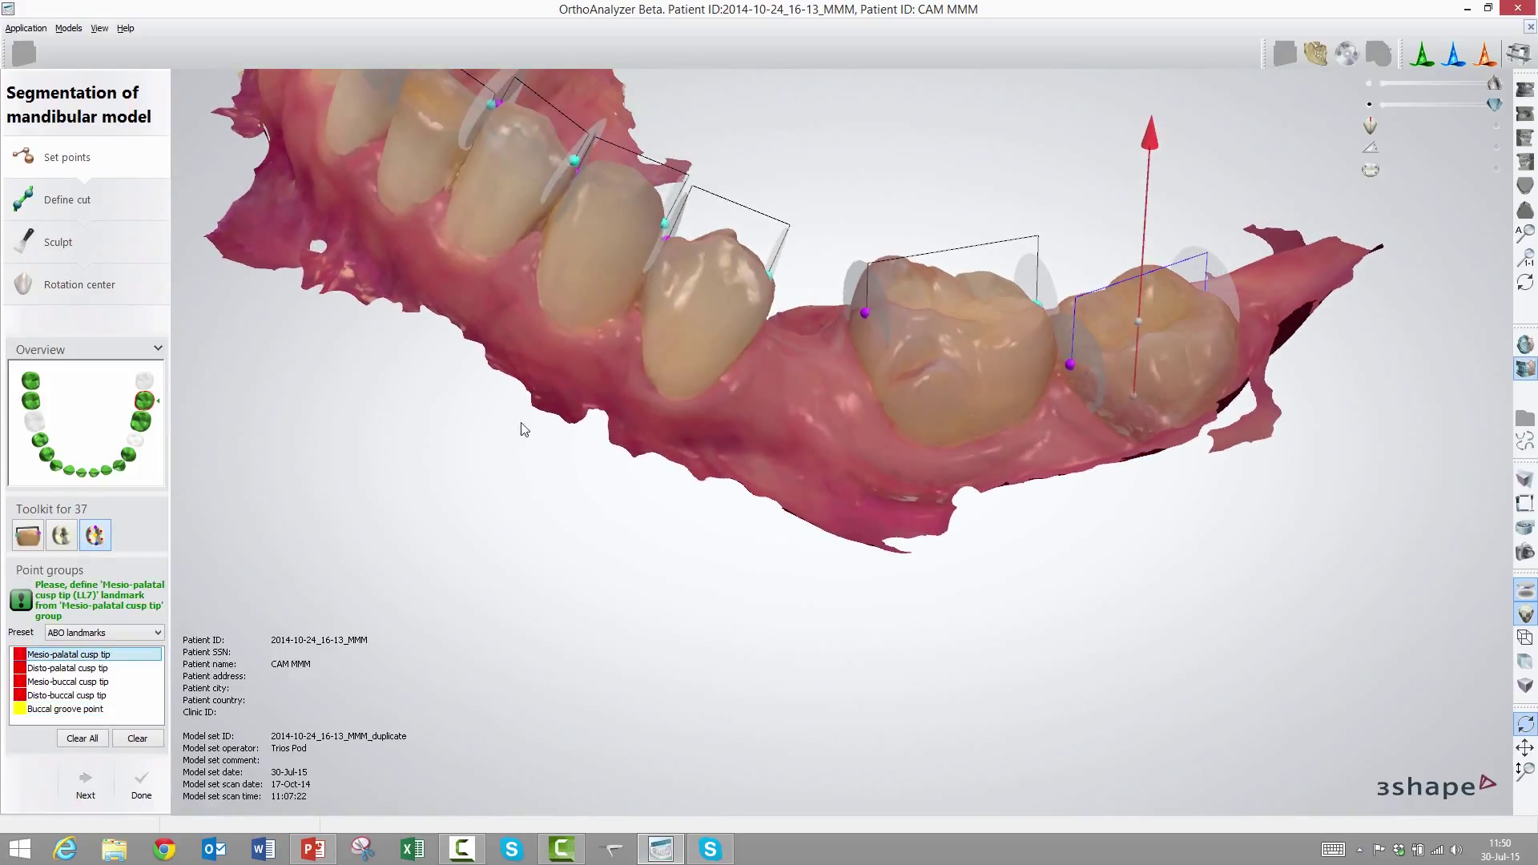
click(141, 420)
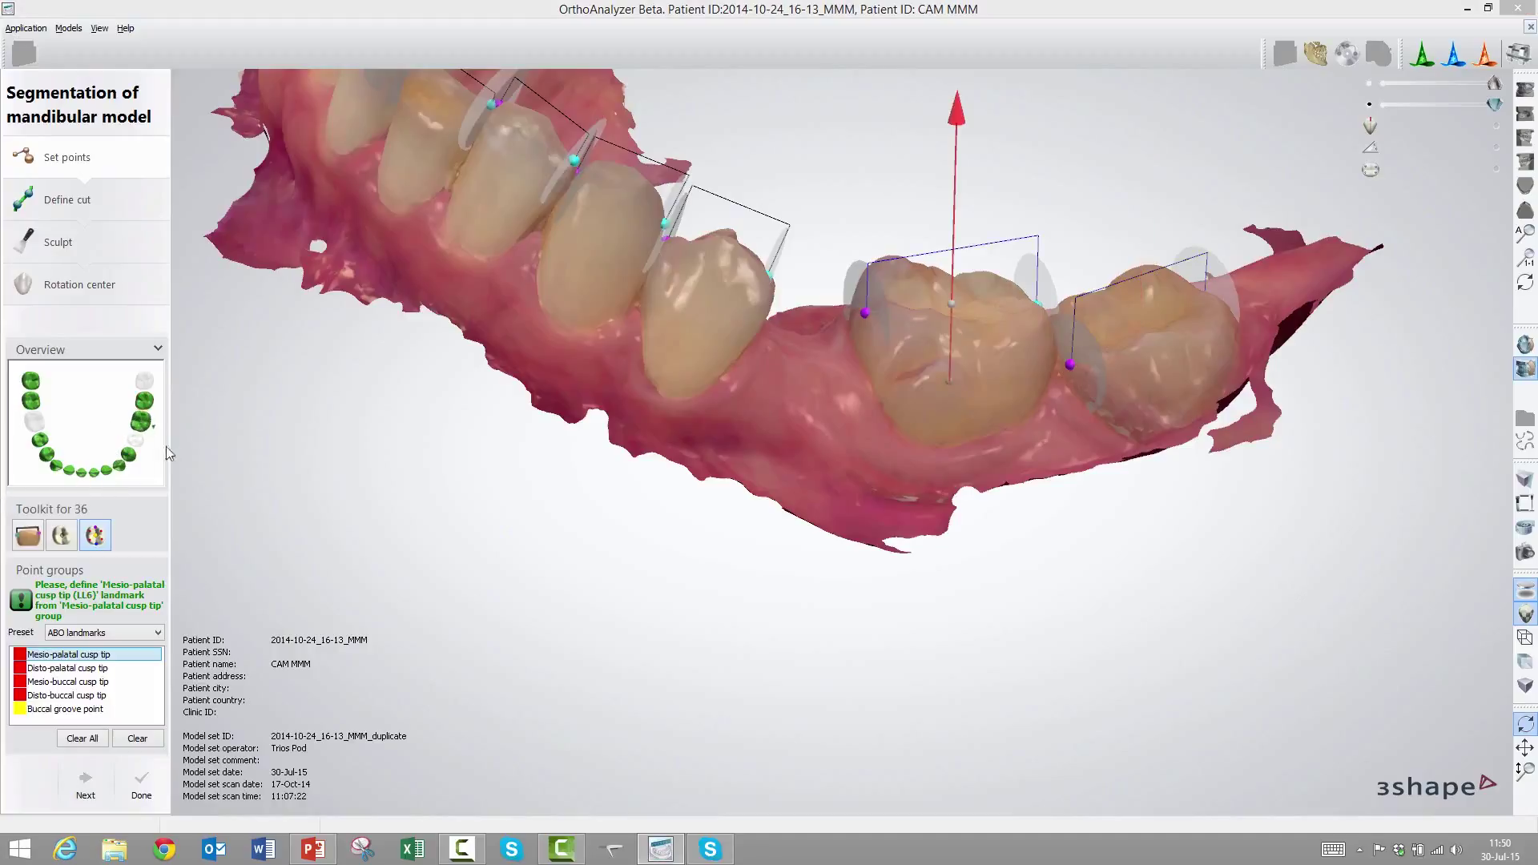
- Return to the distal/mesial points and make tooth 33 active, inspecting its points from the buccal and occlusal sides
click(32, 533)
right_drag(821, 501, 782, 483)
right_drag(551, 300, 690, 393)
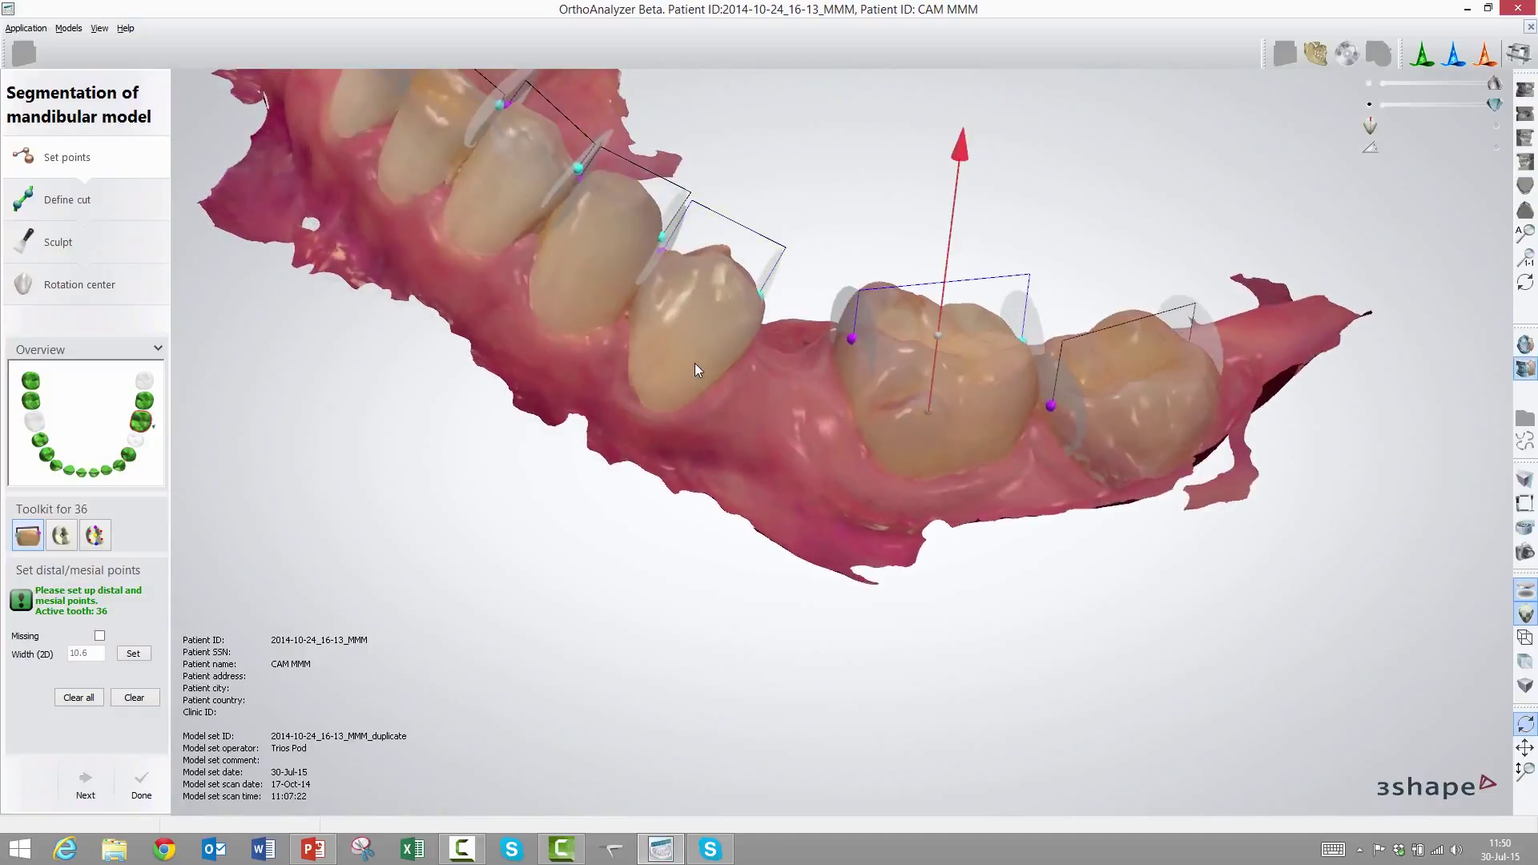
key(Left)
key(Left)
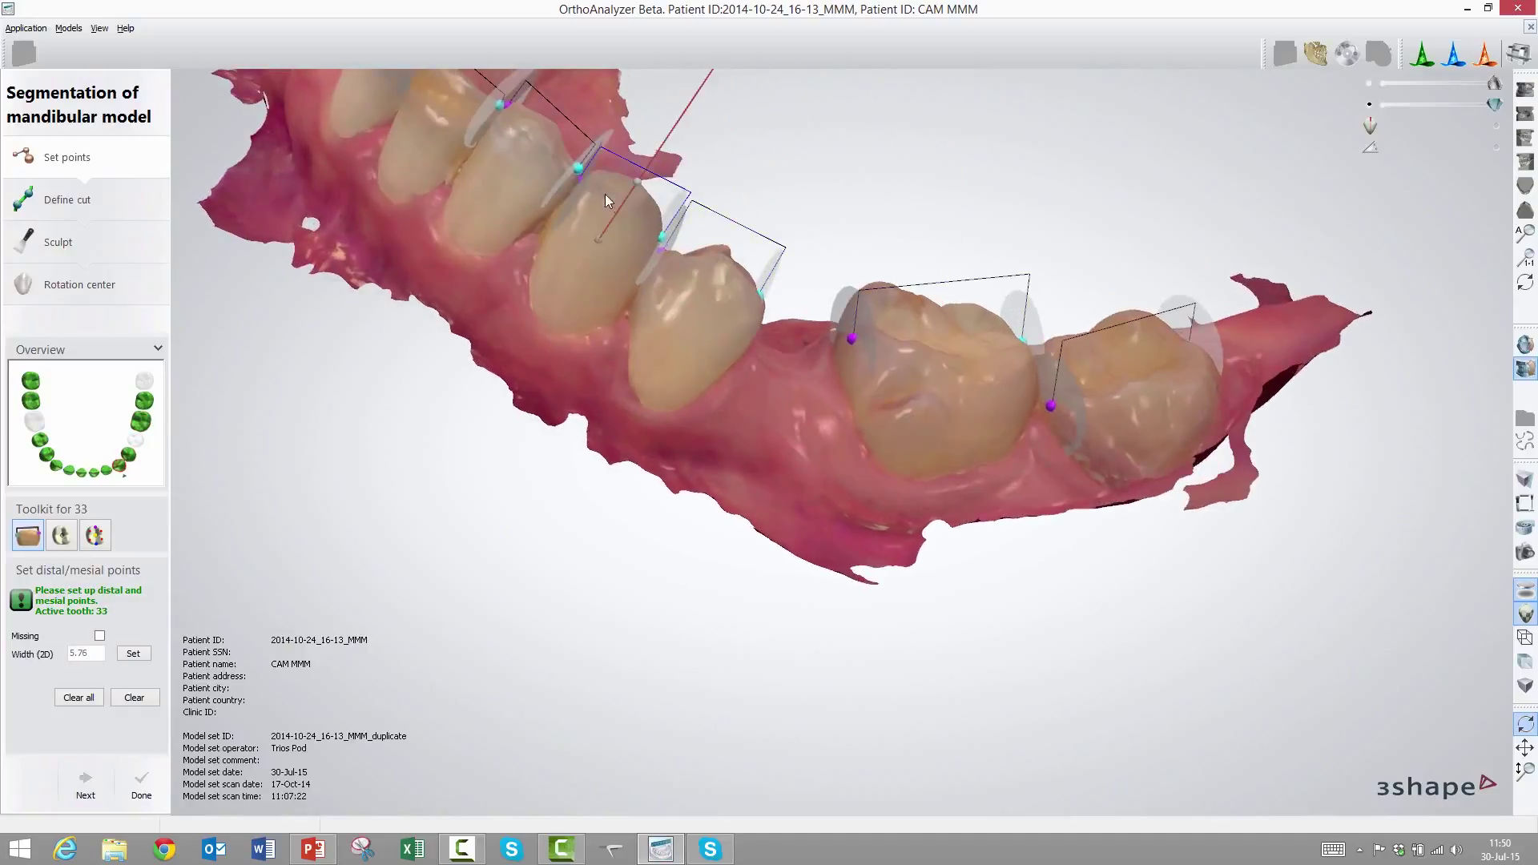
click(661, 236)
right_drag(564, 314, 519, 382)
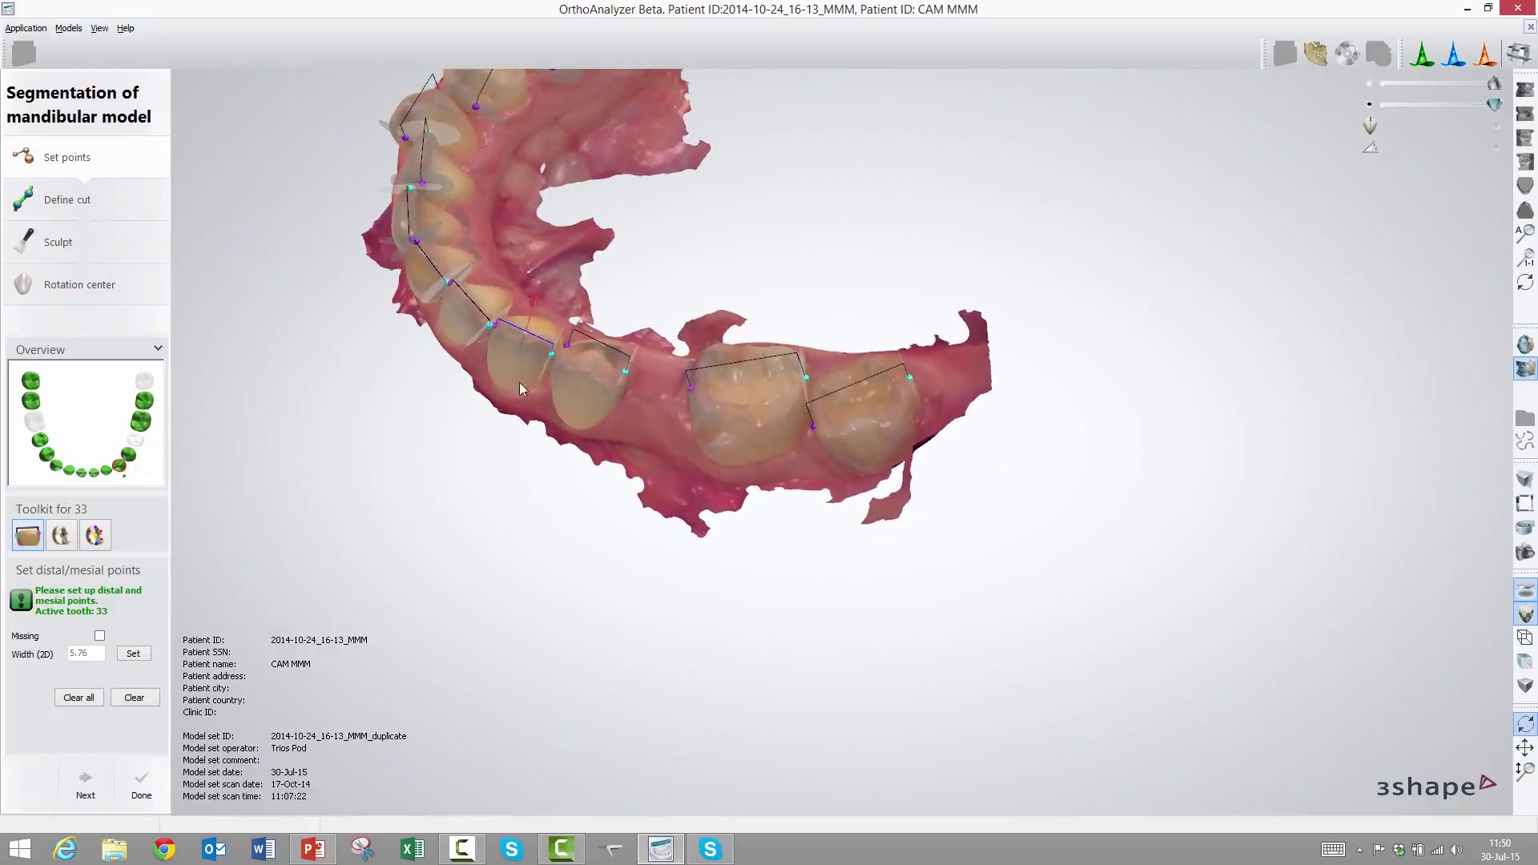
- Adjust the long axis of tooth 33 slightly by moving its lower axis handle on the buccal surface
click(61, 535)
right_drag(566, 402, 604, 403)
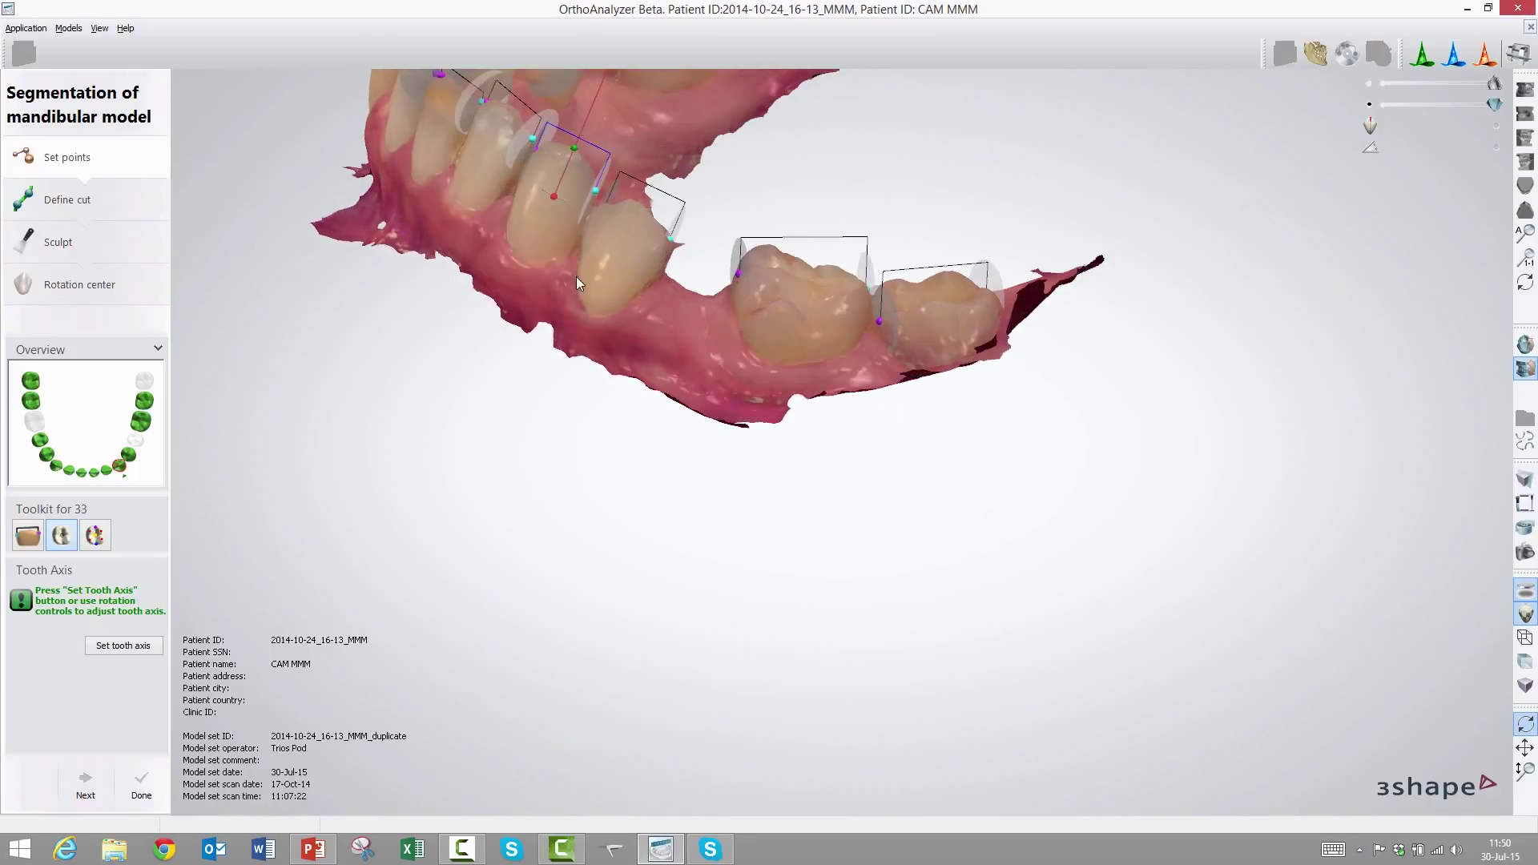
right_drag(560, 261, 773, 727)
scroll(773, 727, up, 3)
mouse_move(613, 305)
mouse_down()
mouse_move(590, 289)
mouse_move(627, 317)
mouse_move(604, 312)
mouse_up()
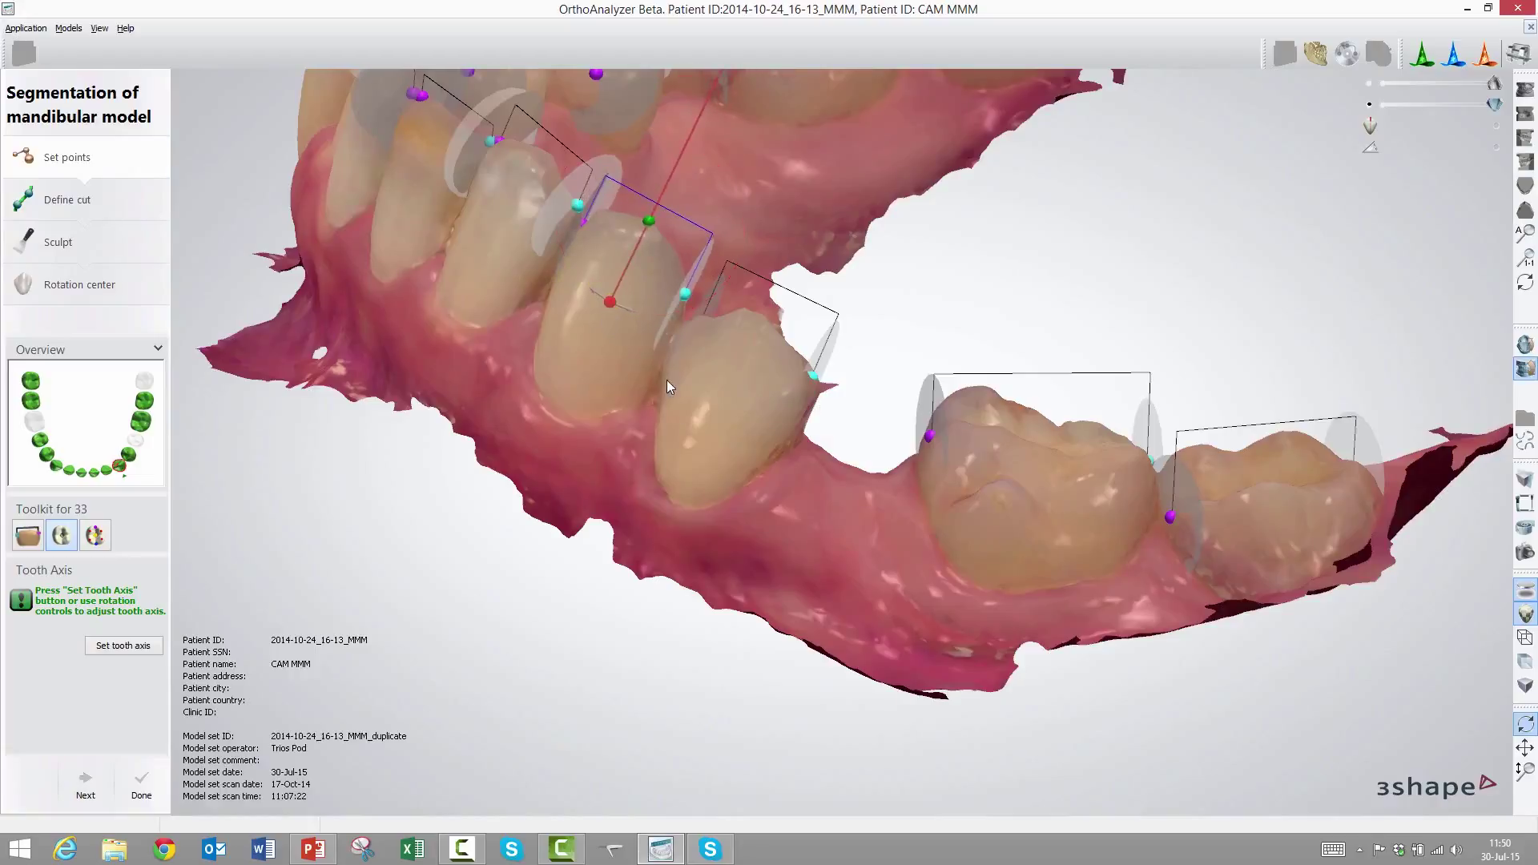
- Make tooth 34 active and shift its lower axis handle slightly to correct the long axis
click(667, 380)
right_drag(717, 401, 762, 421)
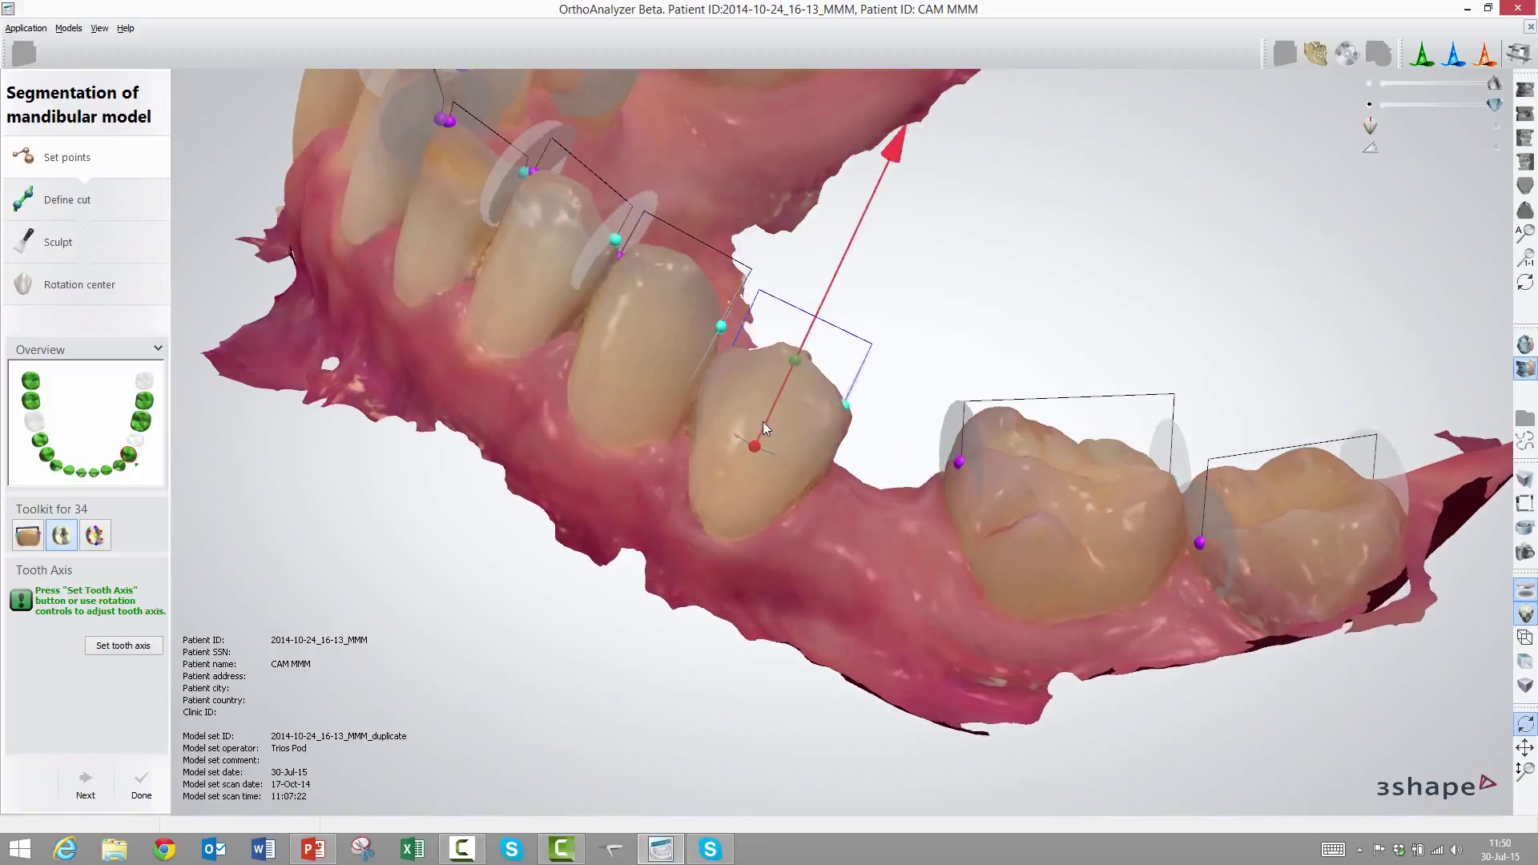
drag(751, 442, 748, 439)
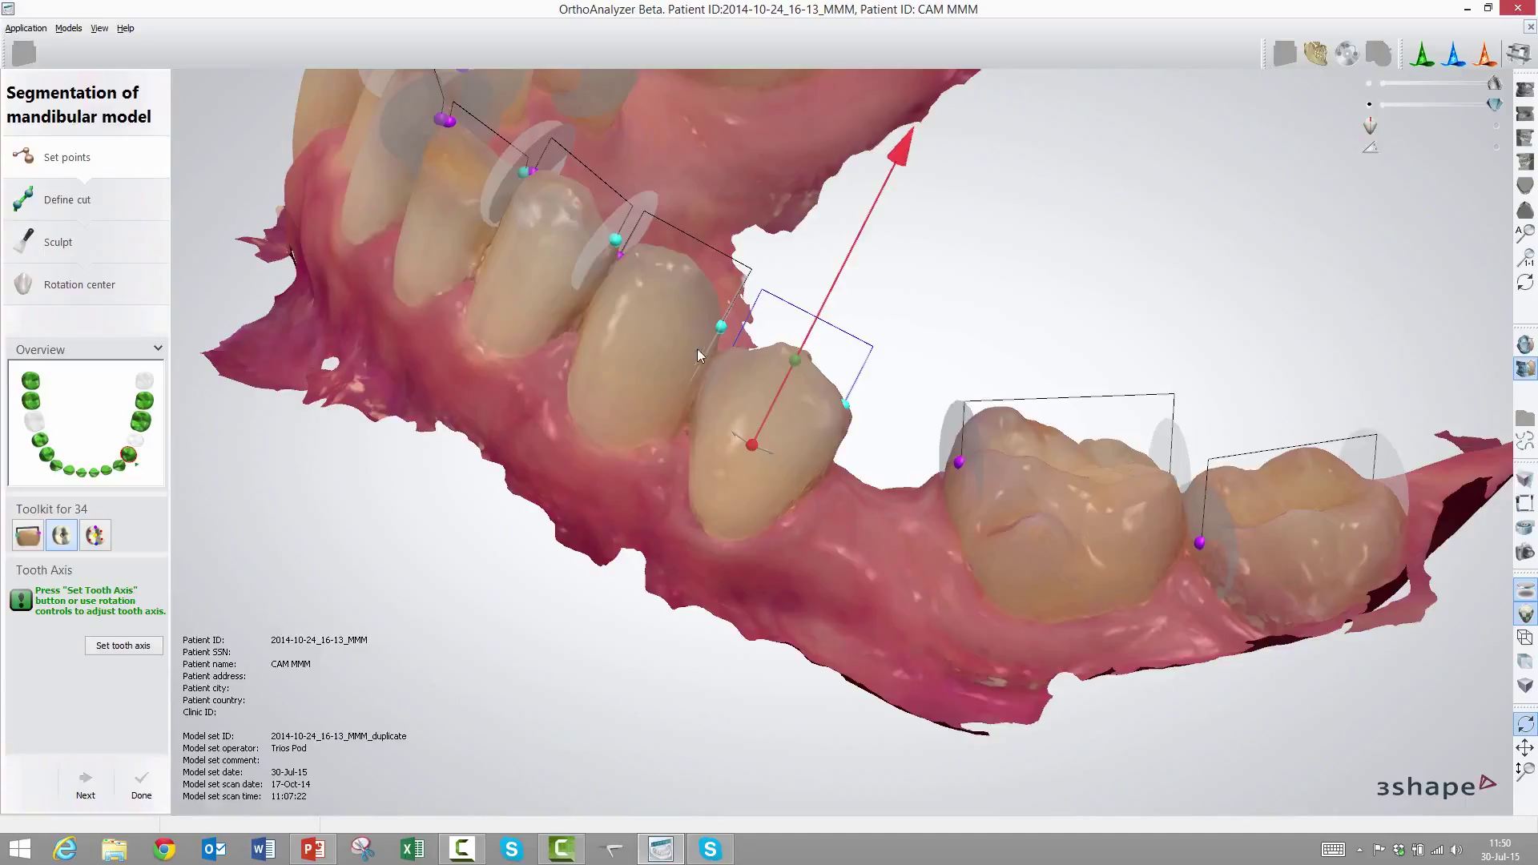
- Make tooth 32 active and move its distal point slightly toward the gum at the contact with tooth 33
click(528, 284)
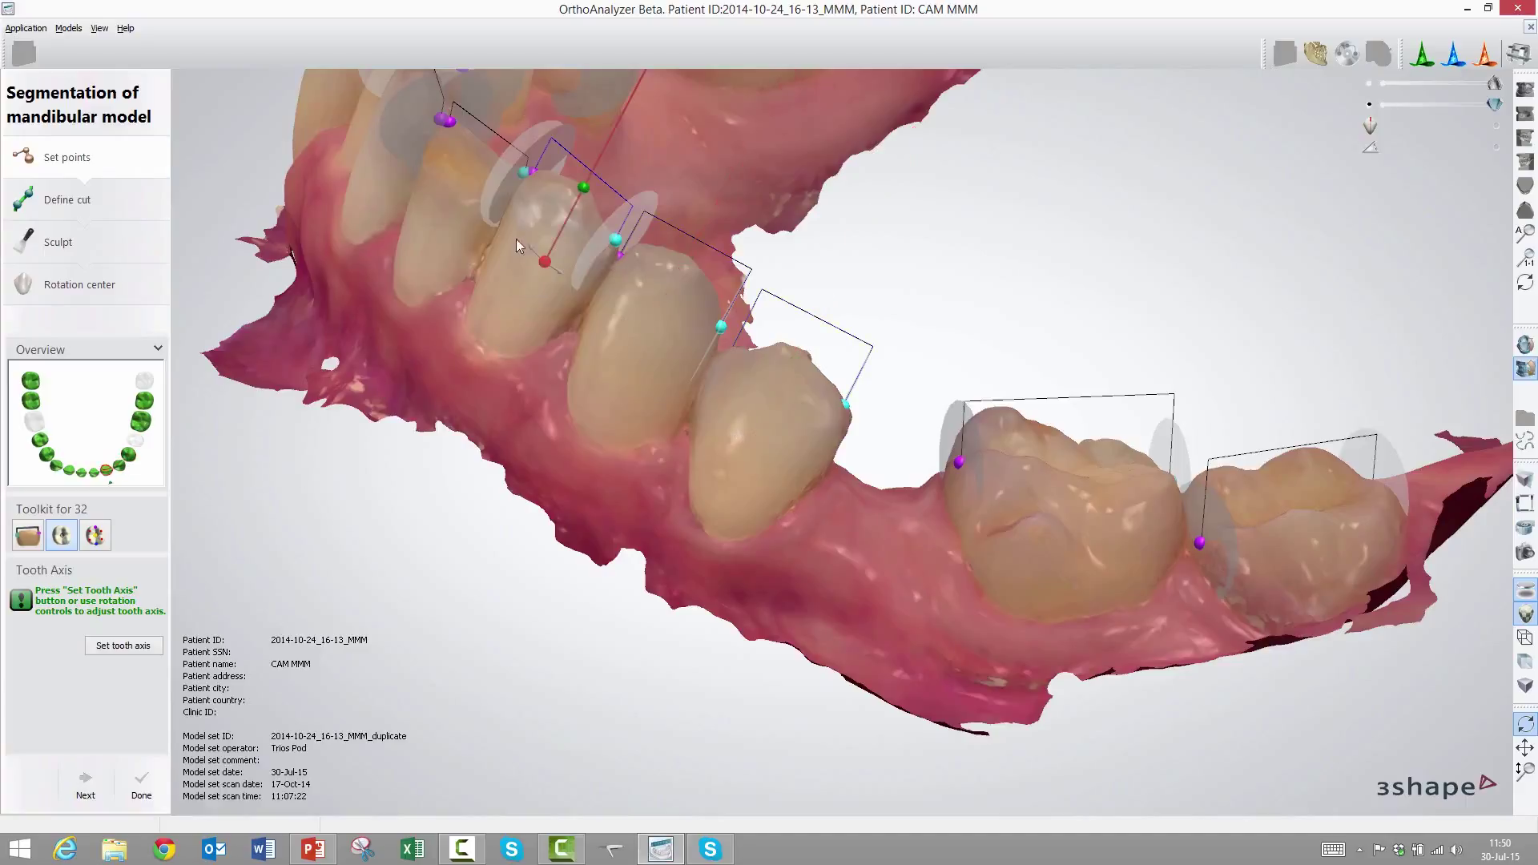
drag(615, 246, 616, 247)
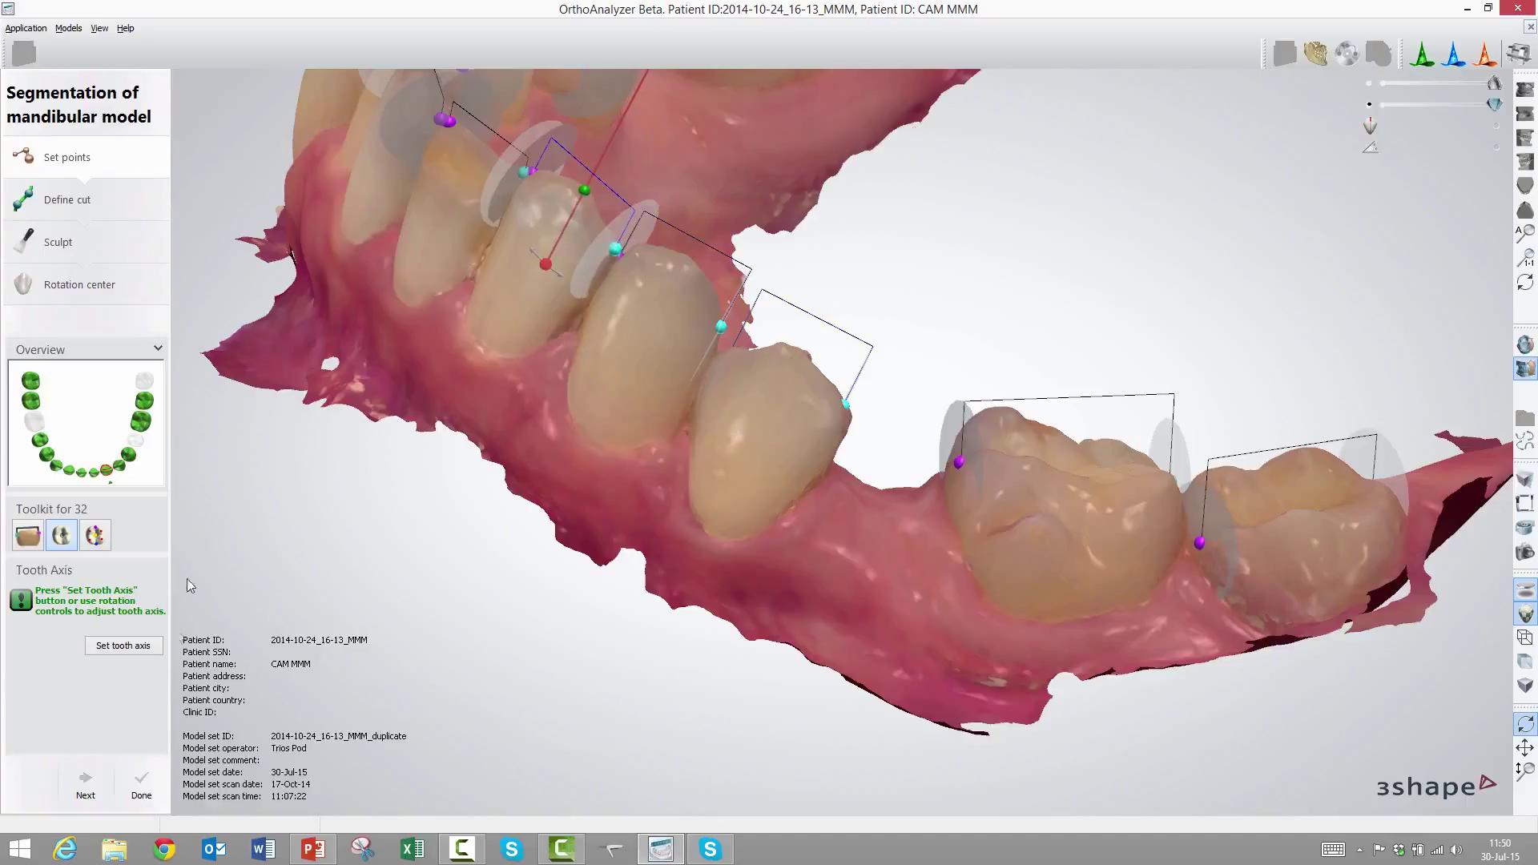
- Proceed to Define cut and extend the lowest lingual part of tooth 32's cut spline down to the gum margin
click(83, 787)
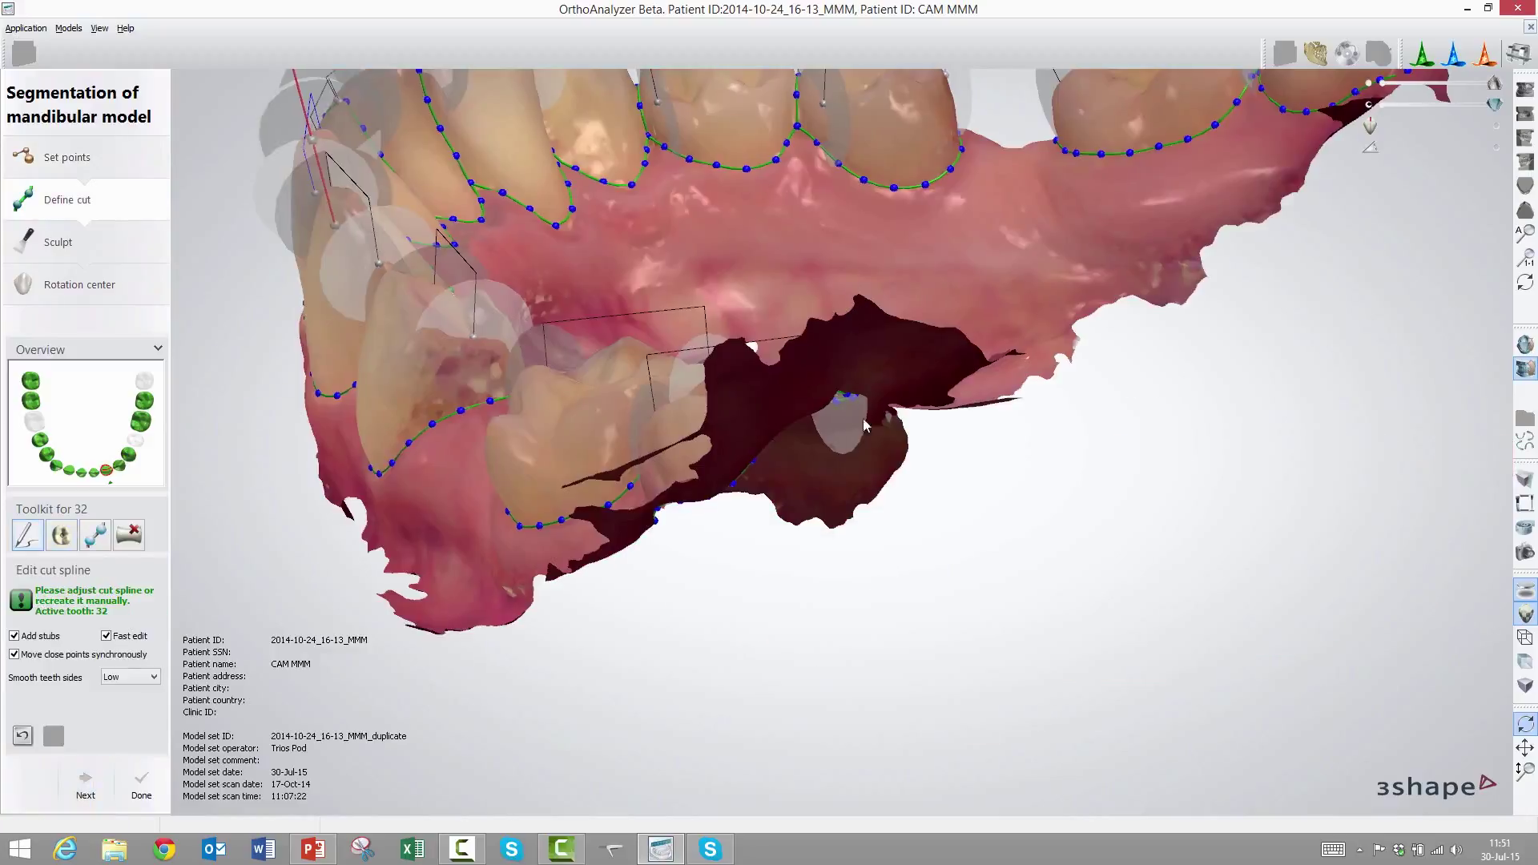
middle_drag(849, 281, 883, 527)
right_drag(883, 527, 871, 602)
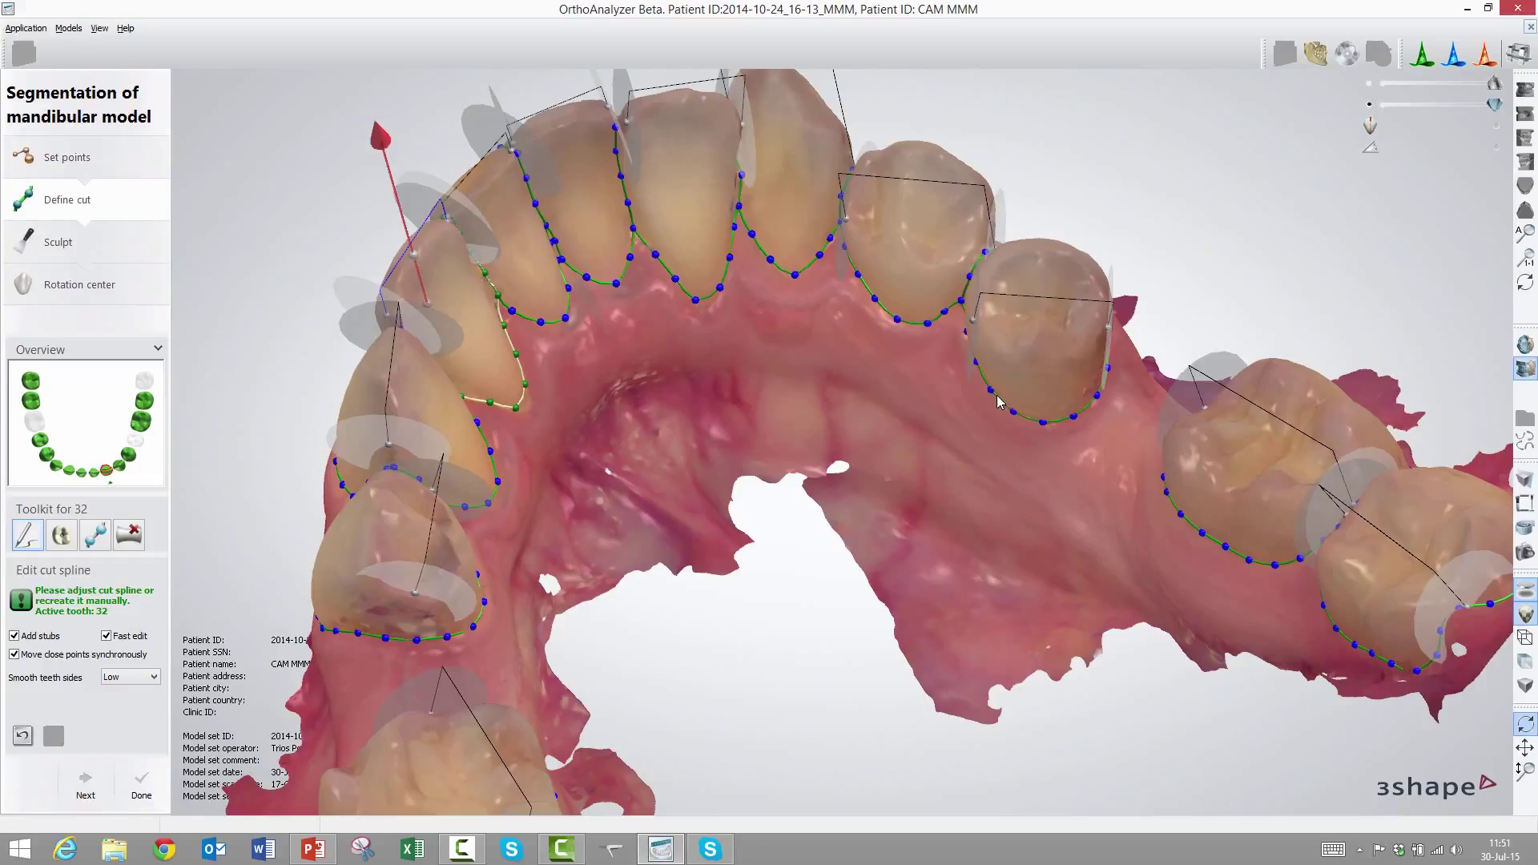
right_drag(823, 327, 884, 344)
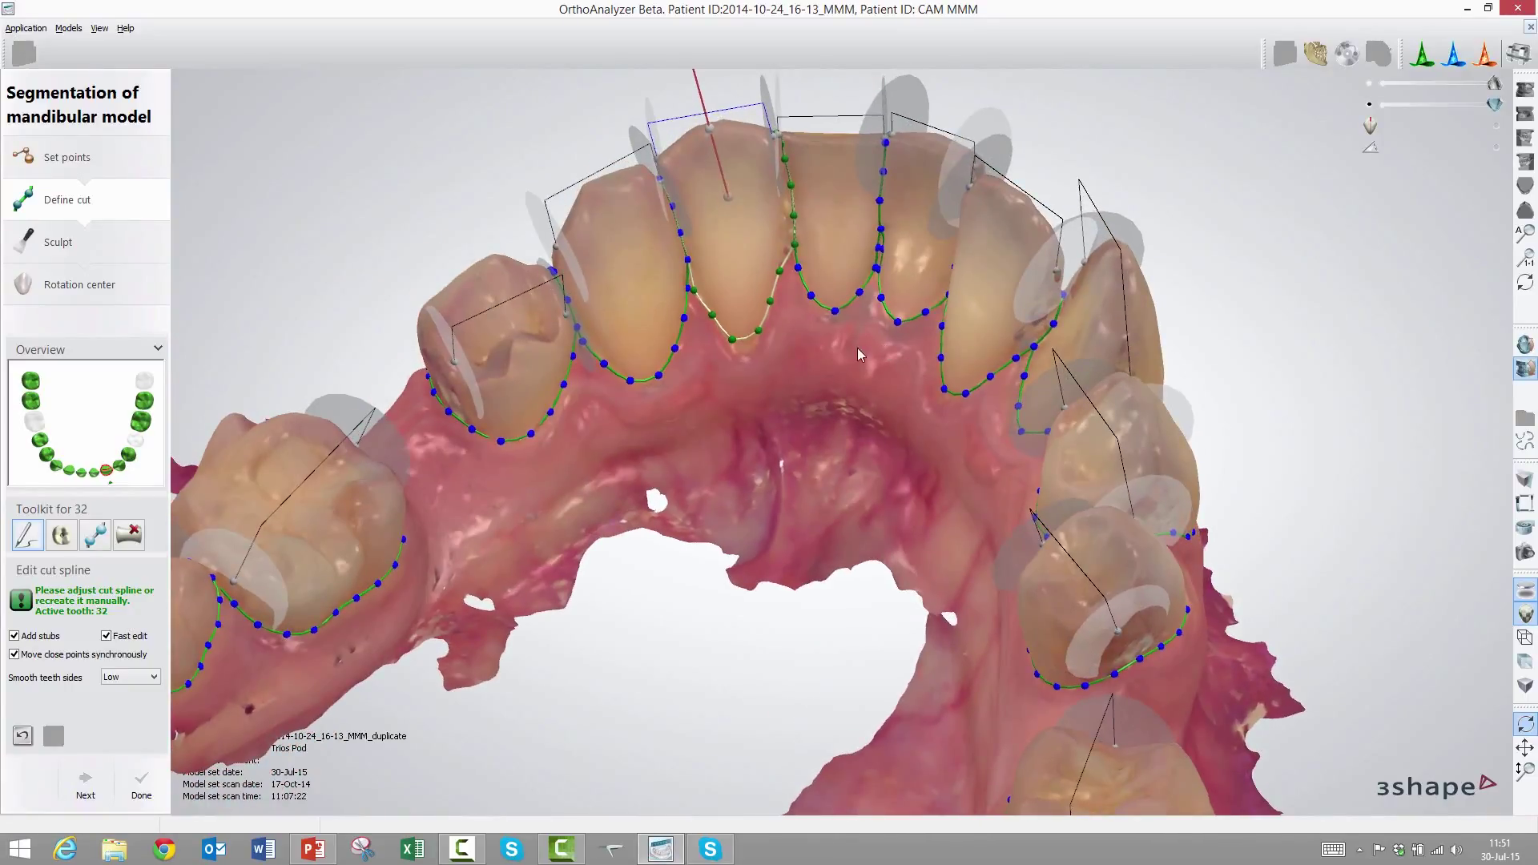
scroll(817, 373, up, 5)
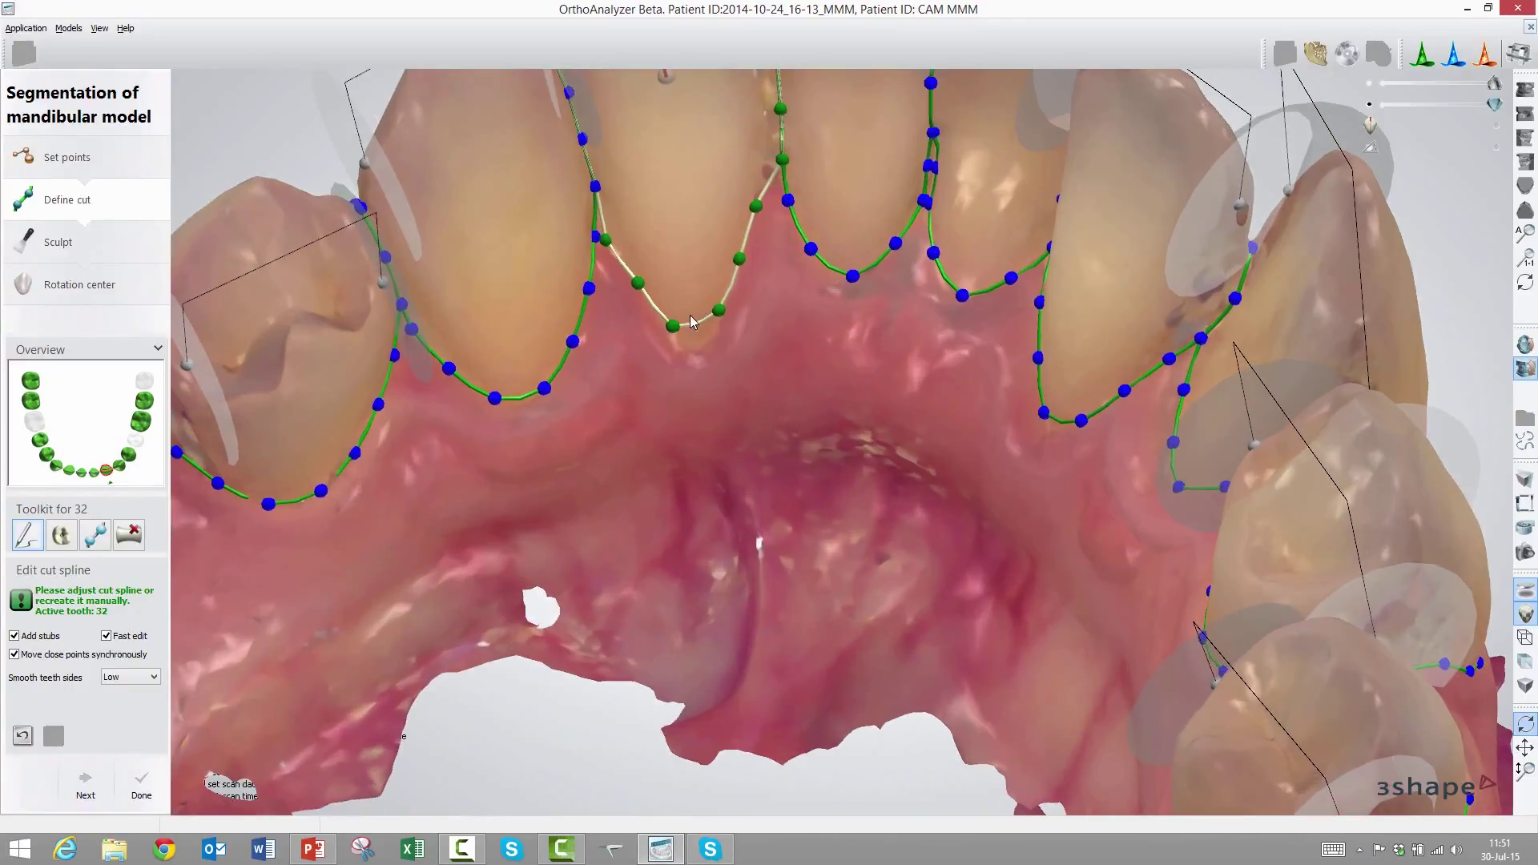
click(678, 328)
mouse_move(677, 321)
mouse_down()
mouse_move(696, 343)
mouse_move(719, 313)
mouse_move(679, 337)
mouse_up()
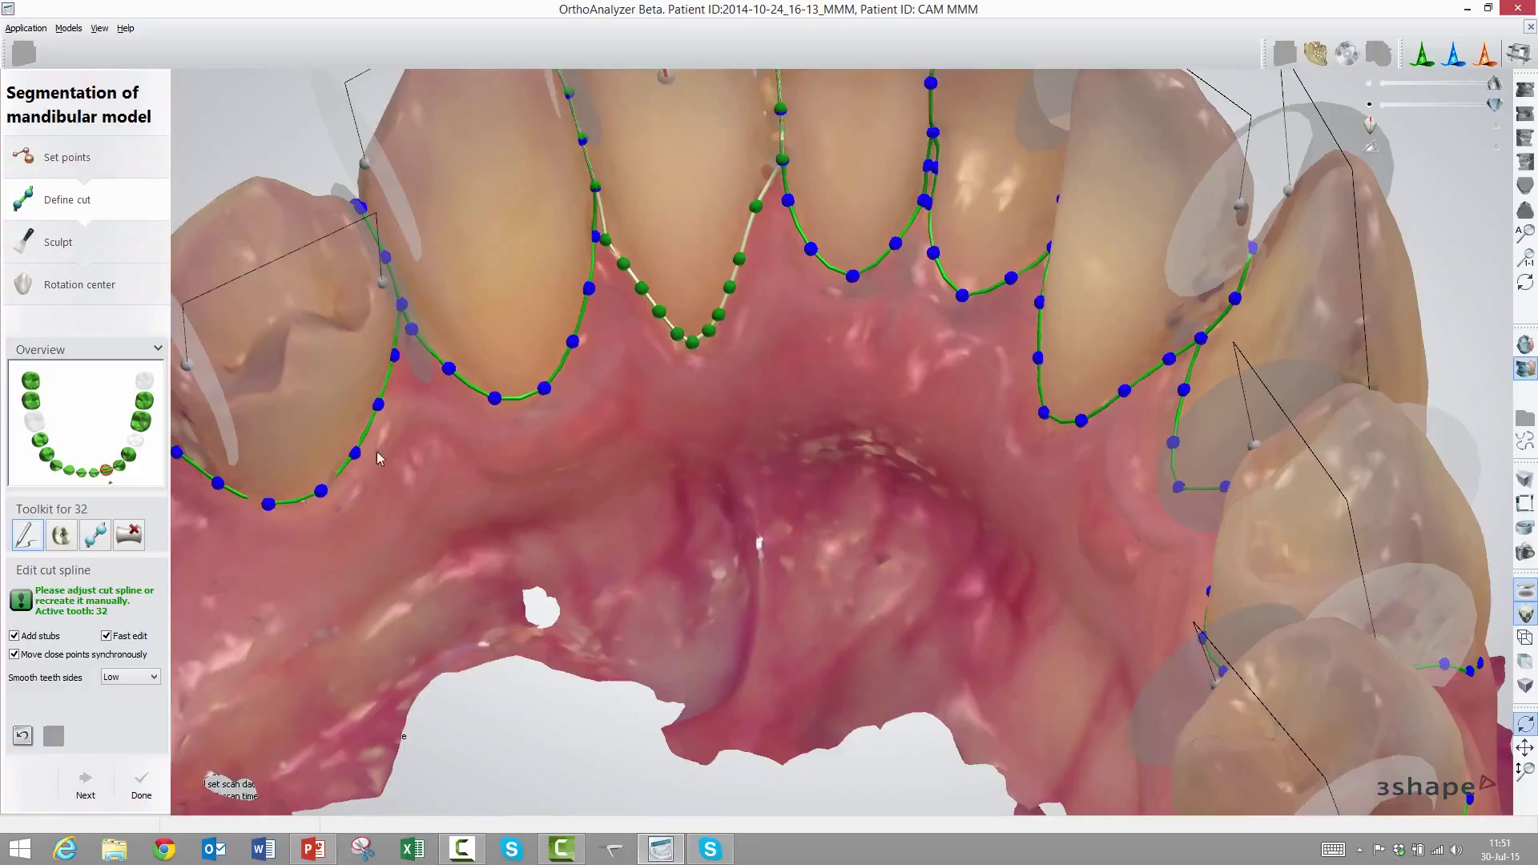
- Turn off Fast edit and move single spline points on both sides of tooth 32 to follow the gum line
click(107, 637)
drag(606, 240, 600, 227)
mouse_move(758, 208)
mouse_down()
mouse_move(762, 171)
mouse_move(758, 195)
mouse_up()
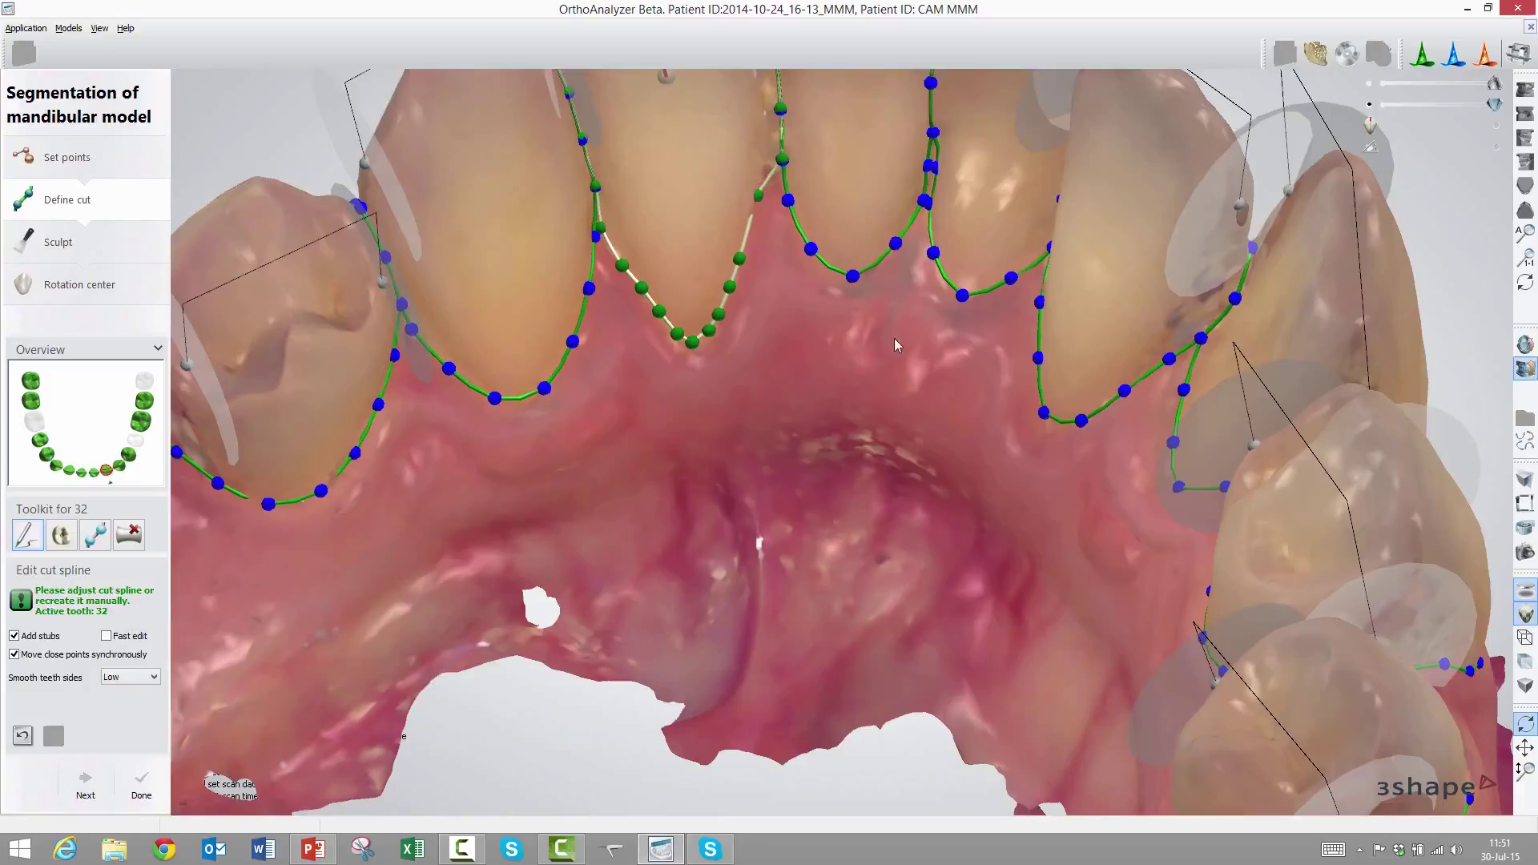
scroll(895, 339, down, 5)
right_drag(895, 344, 522, 530)
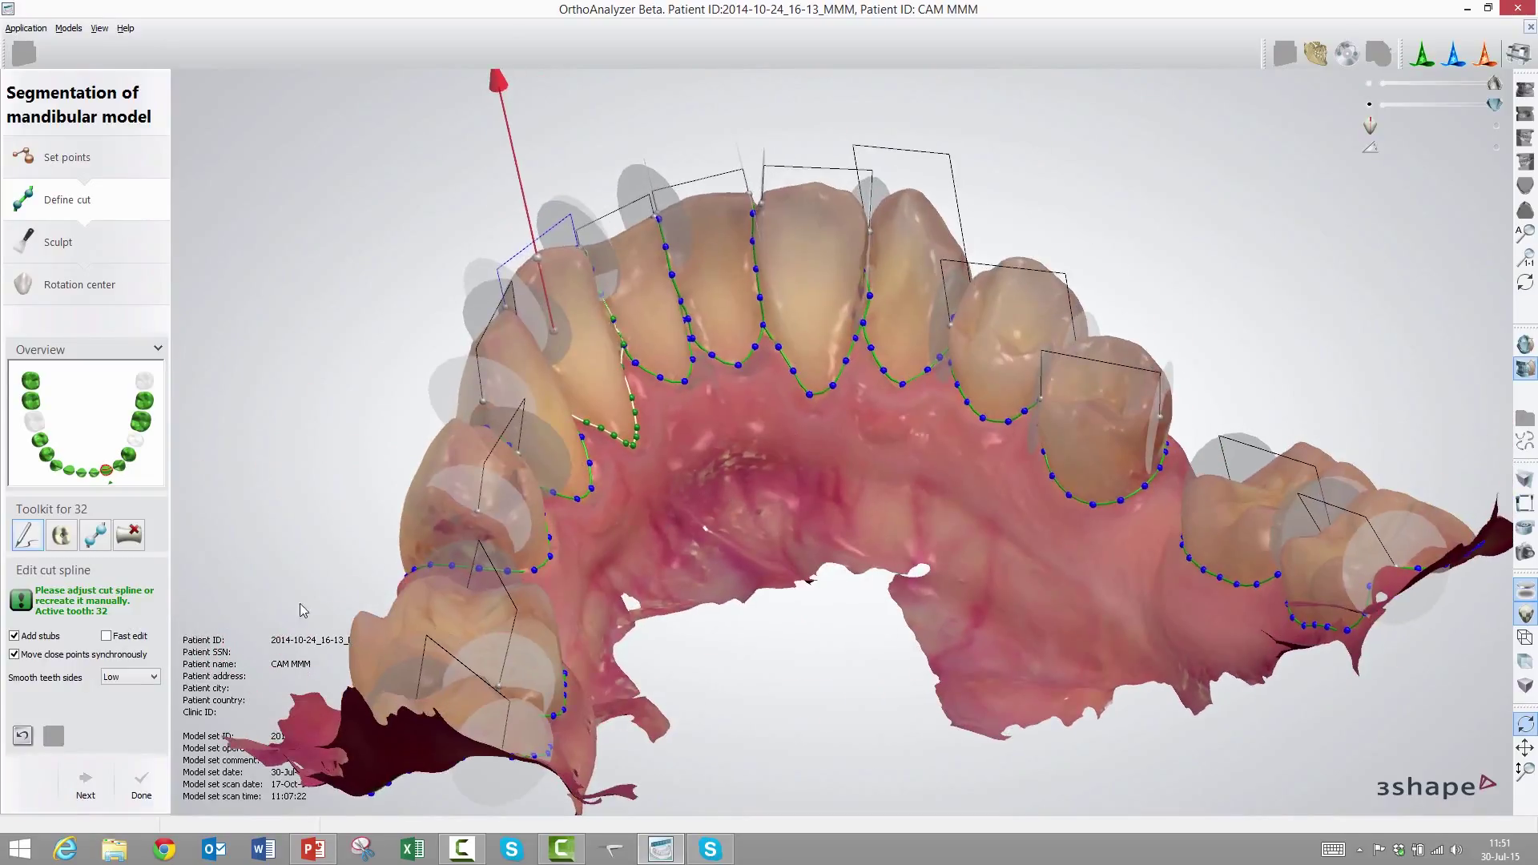
- Proceed to Sculpt, then hide the gingiva and the other teeth so only tooth 32 is shown from its side
click(84, 789)
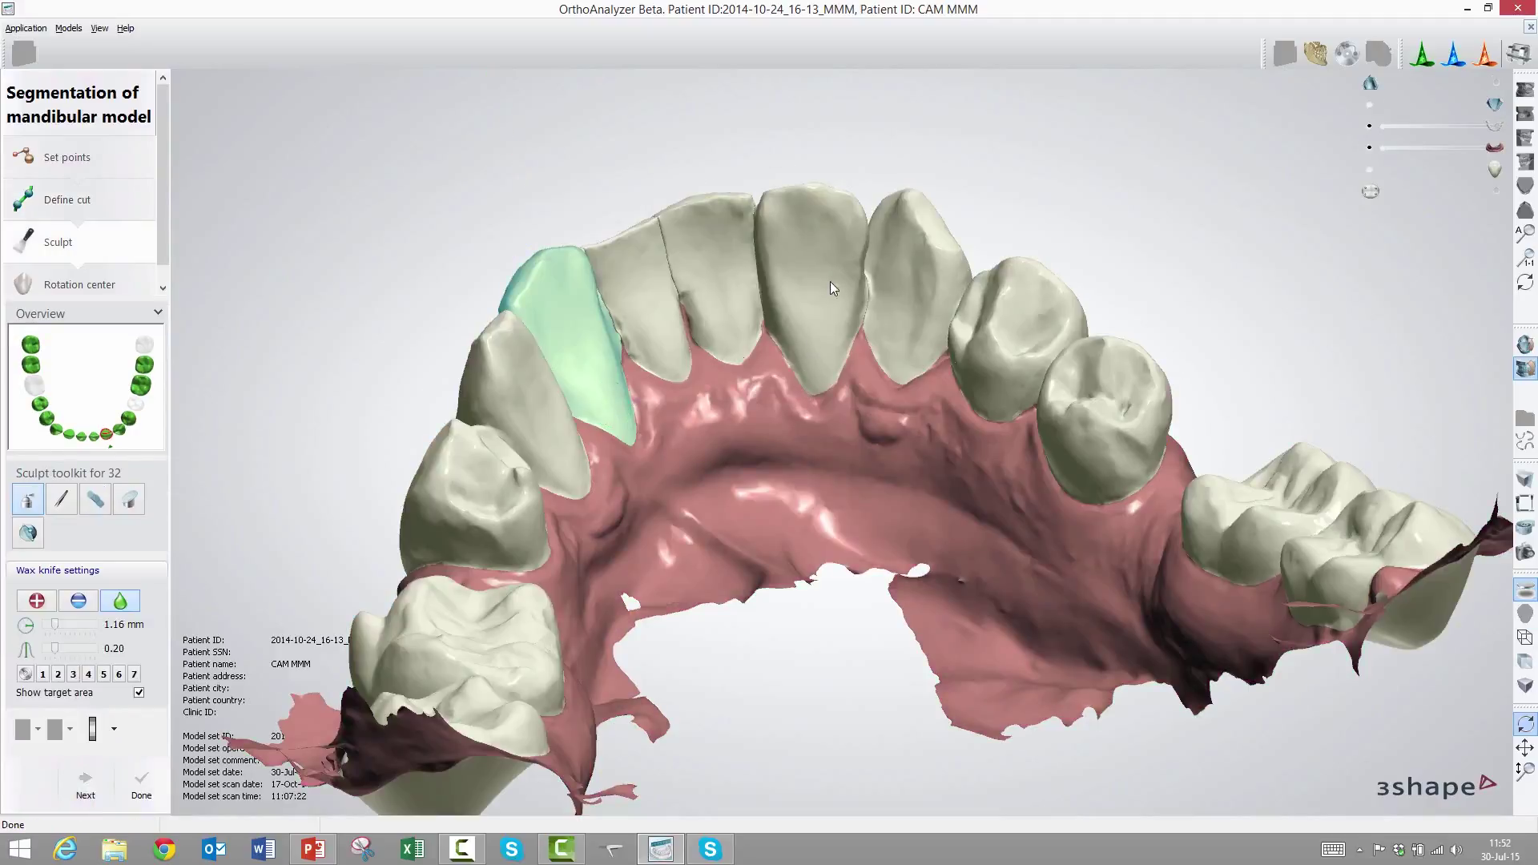
right_drag(780, 304, 763, 198)
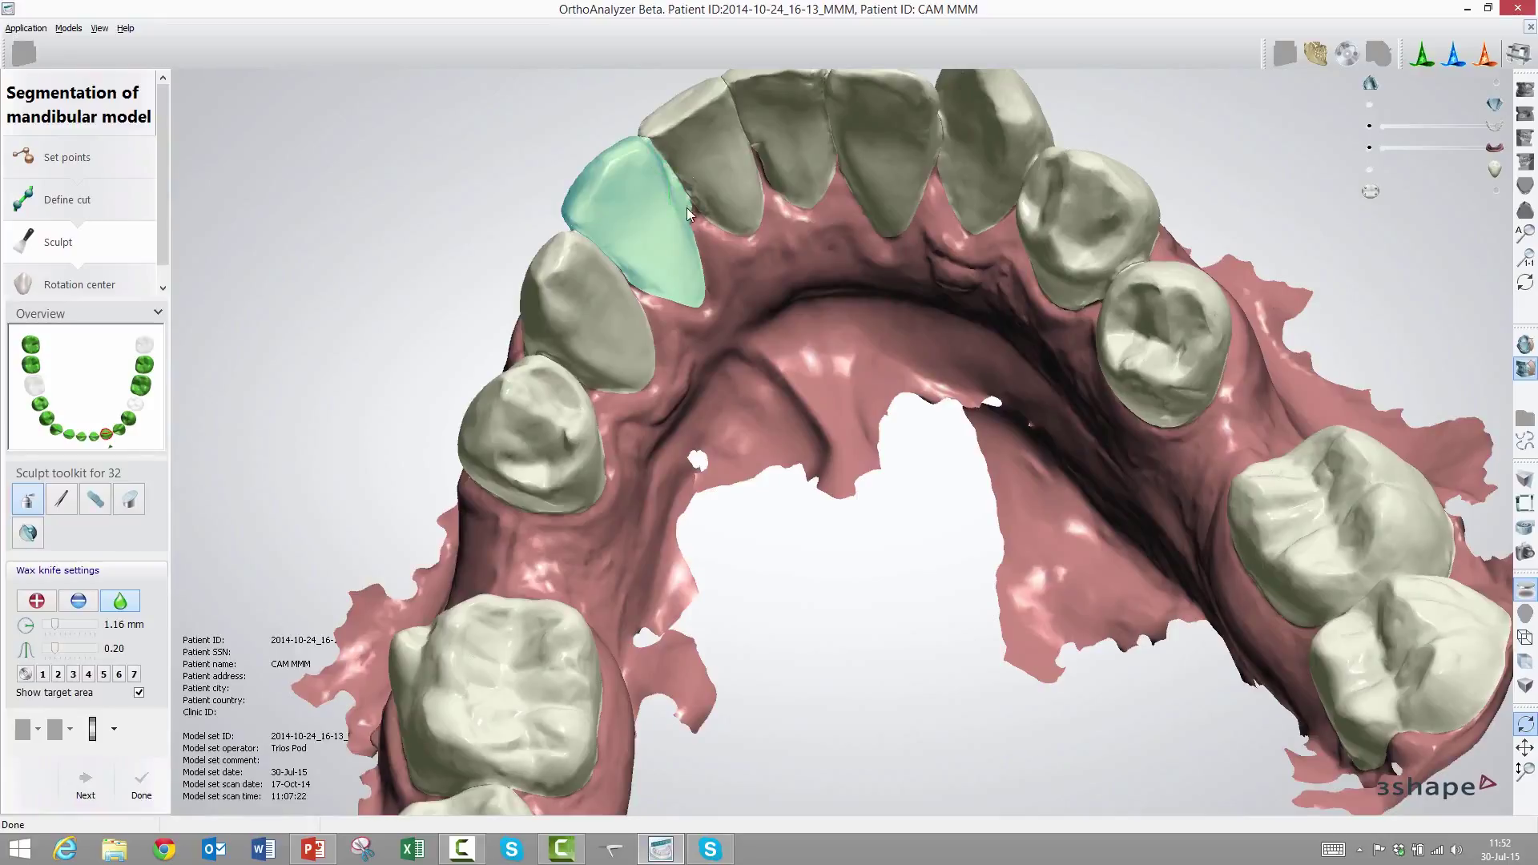
click(1368, 147)
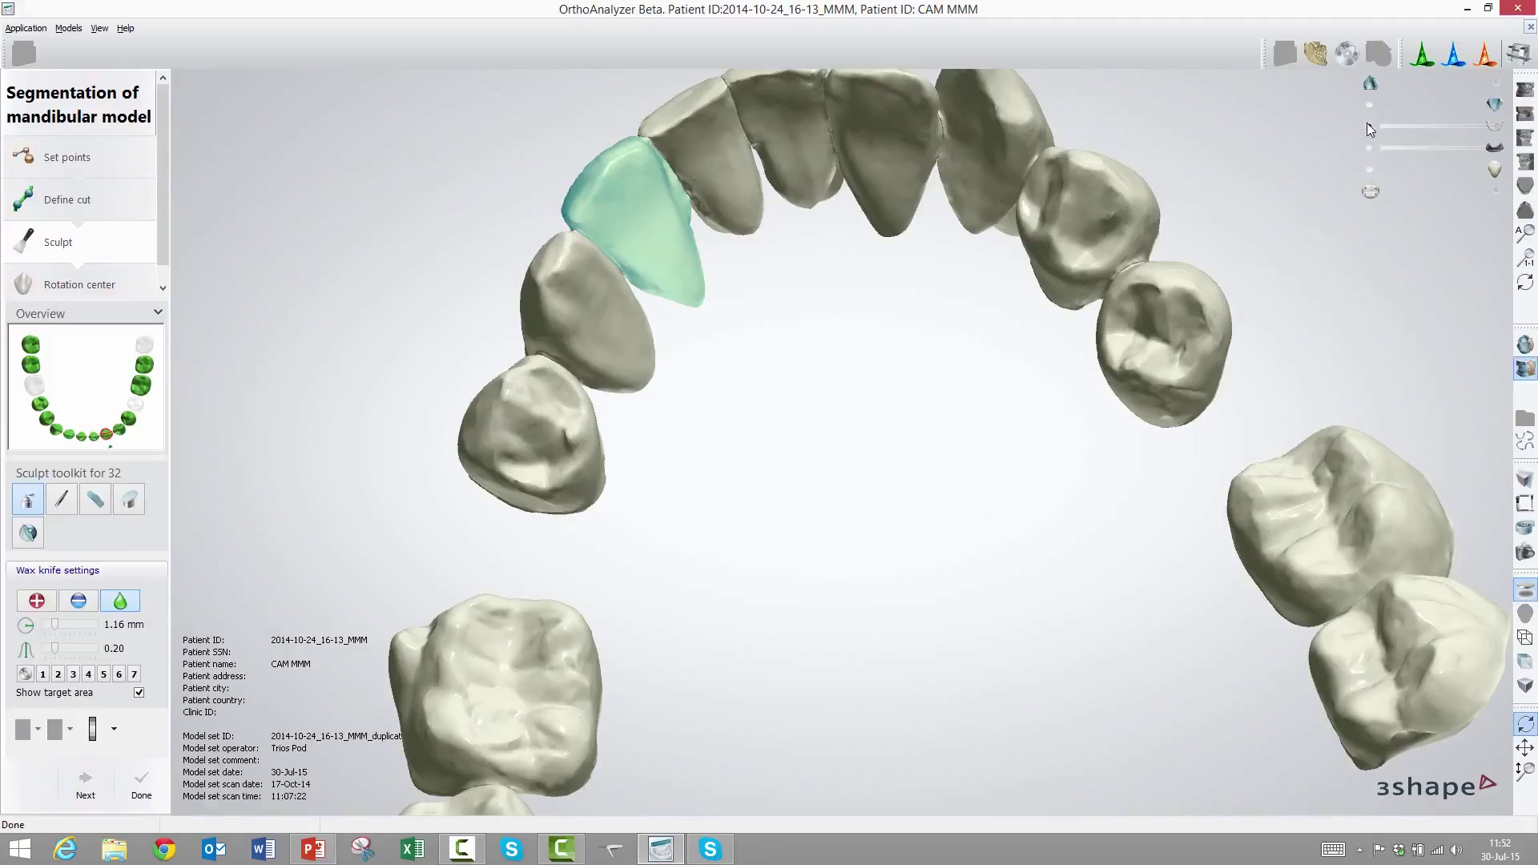
click(1368, 127)
right_drag(852, 240, 753, 168)
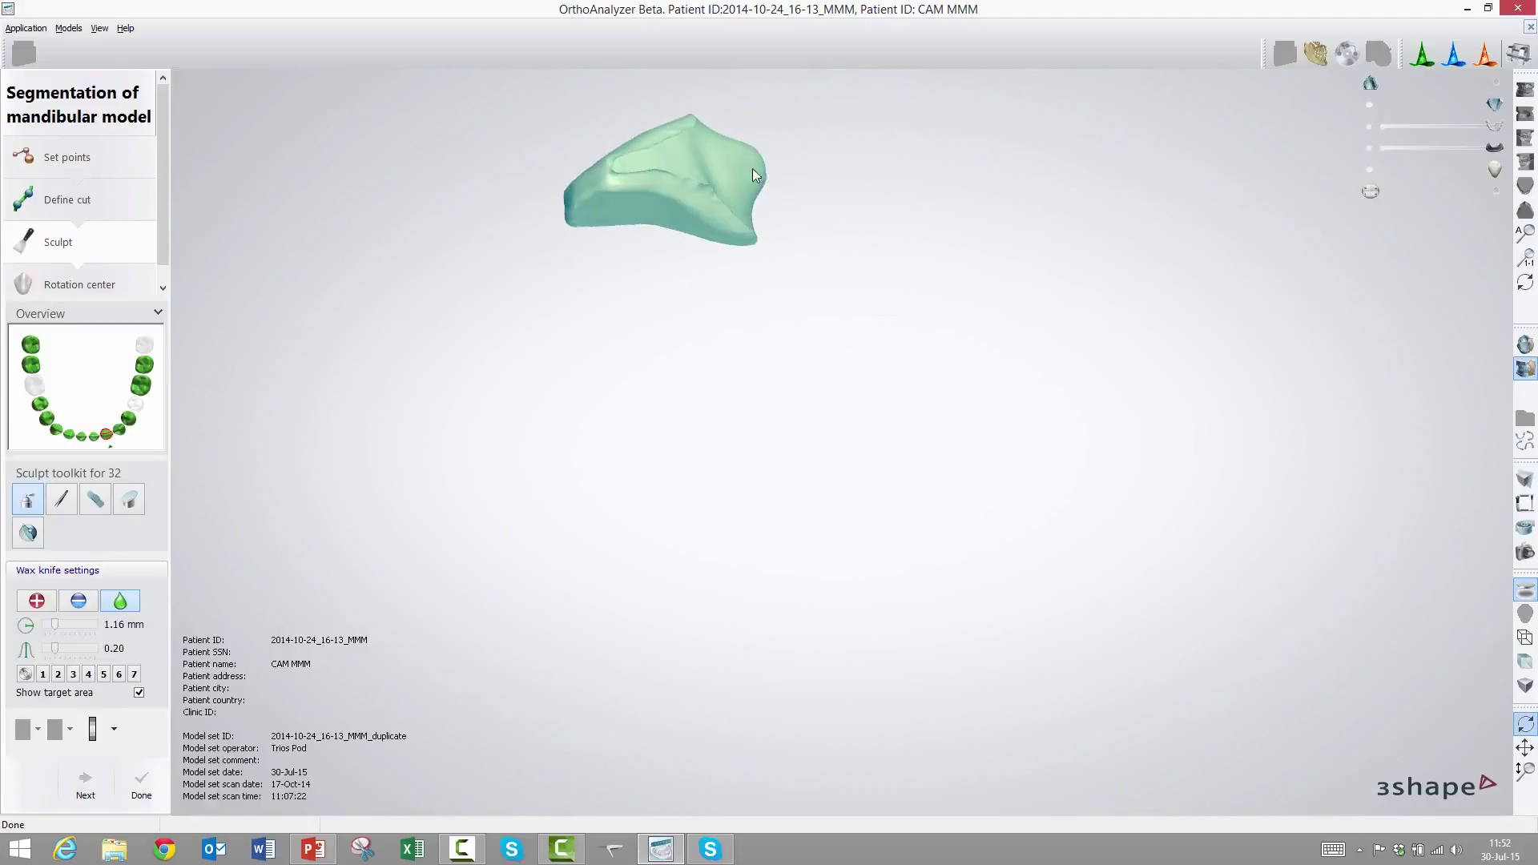
middle_drag(706, 173, 722, 306)
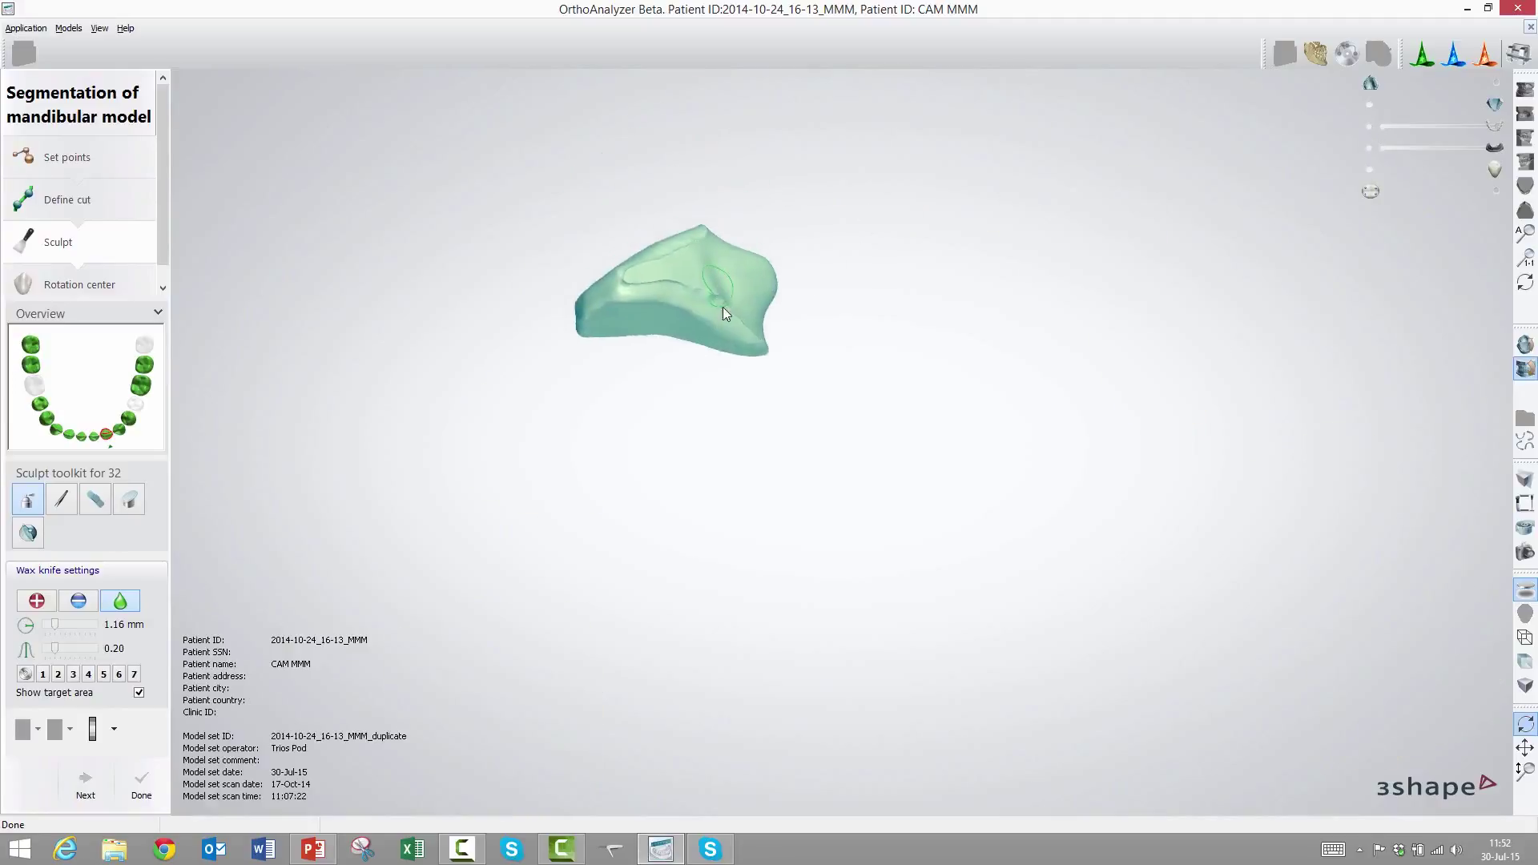
- Set the smoothing wax knife to 2.12 mm and 0.40, and smooth the cut side surface of tooth 32
click(75, 650)
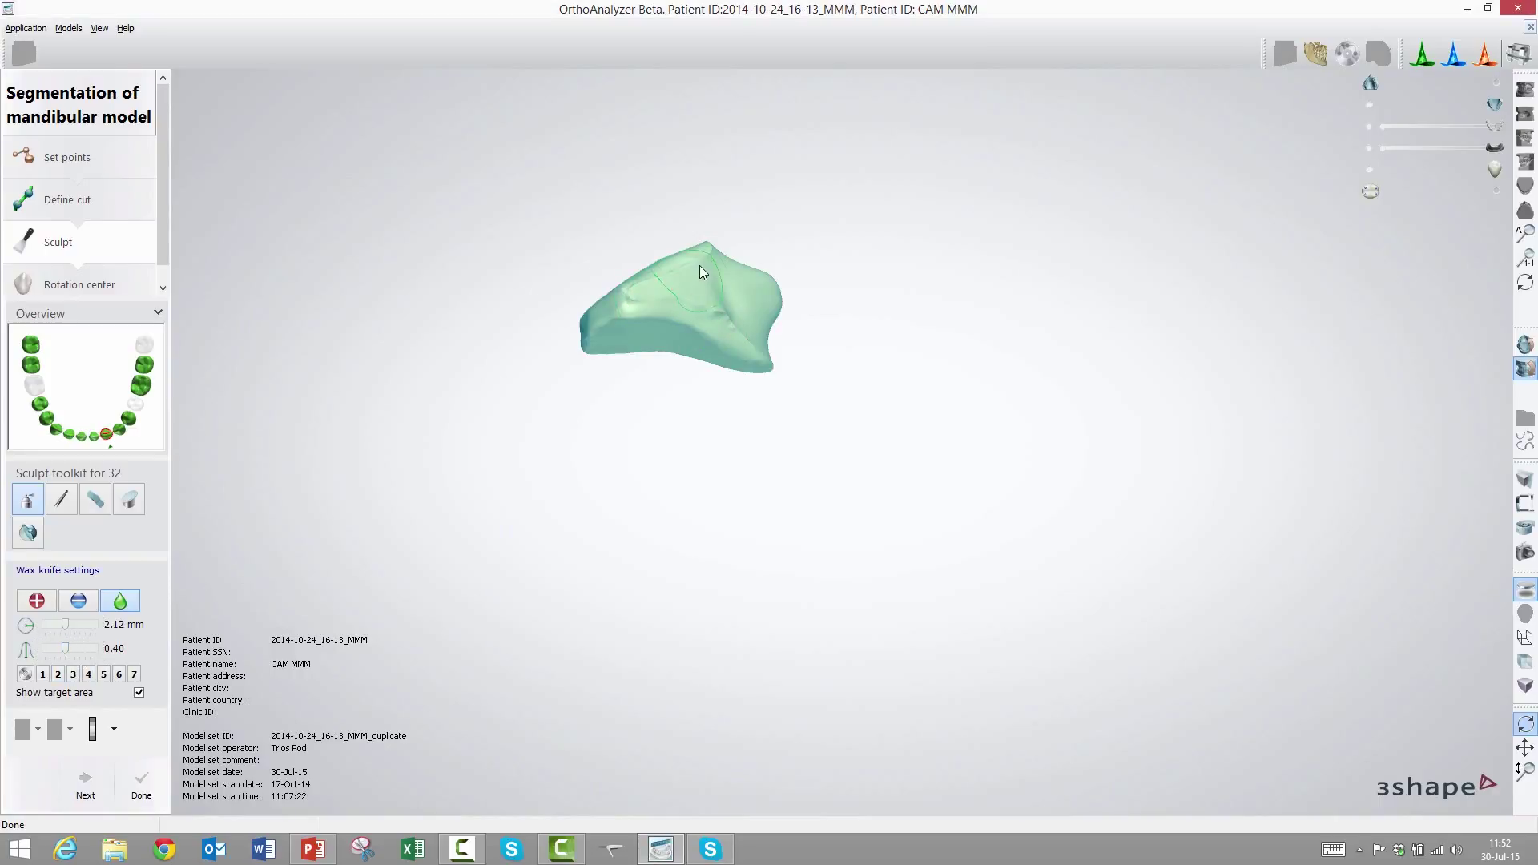
drag(686, 271, 708, 286)
mouse_move(708, 287)
right_down()
mouse_move(709, 314)
mouse_move(748, 349)
mouse_move(792, 353)
right_up()
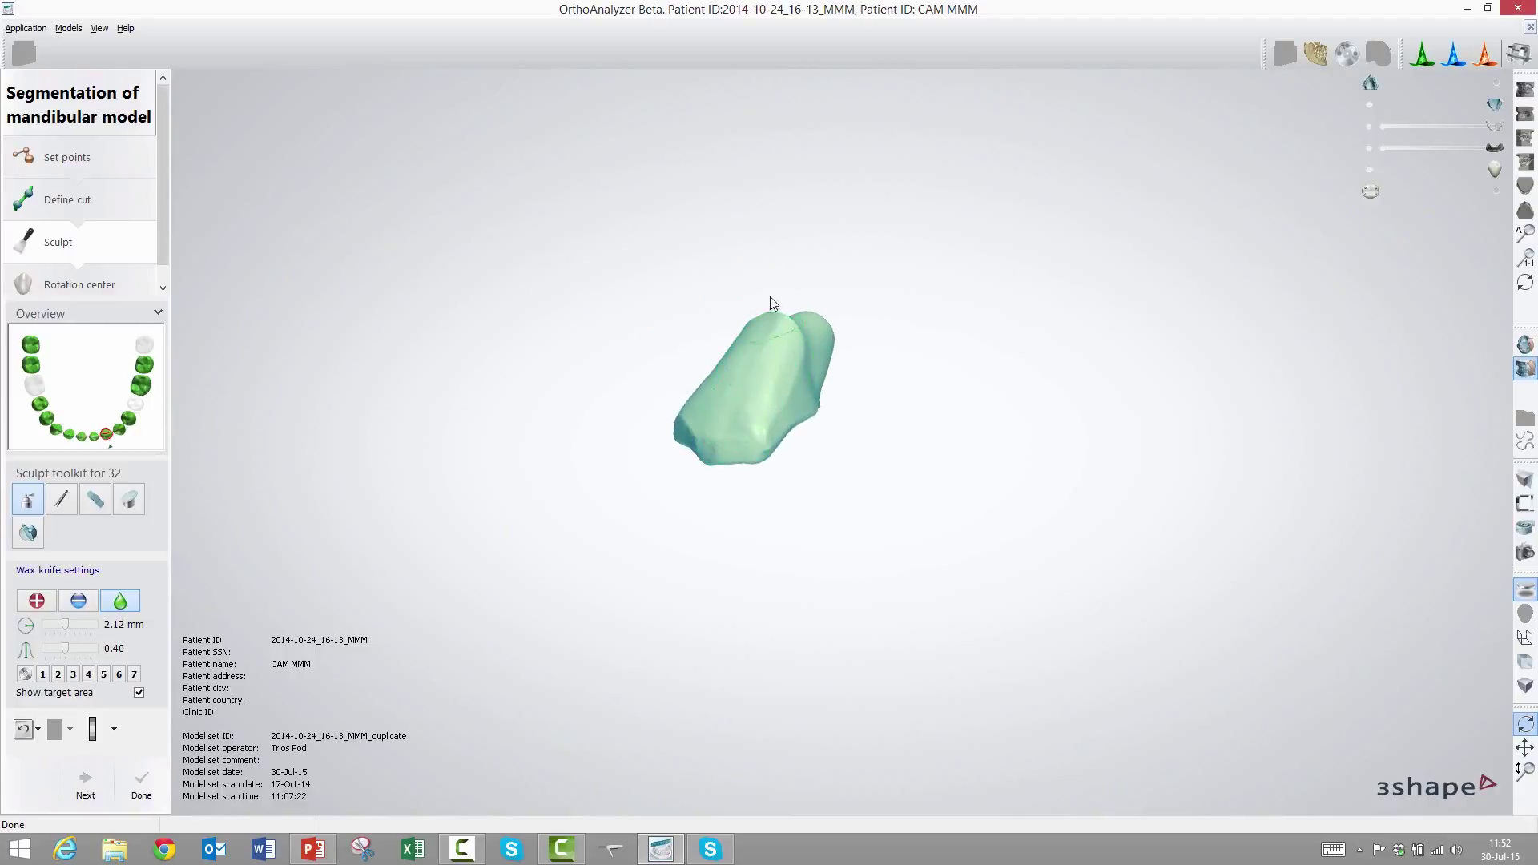
- Show the gingiva and the other teeth around tooth 32 again and proceed to Rotation center
right_drag(762, 381, 690, 310)
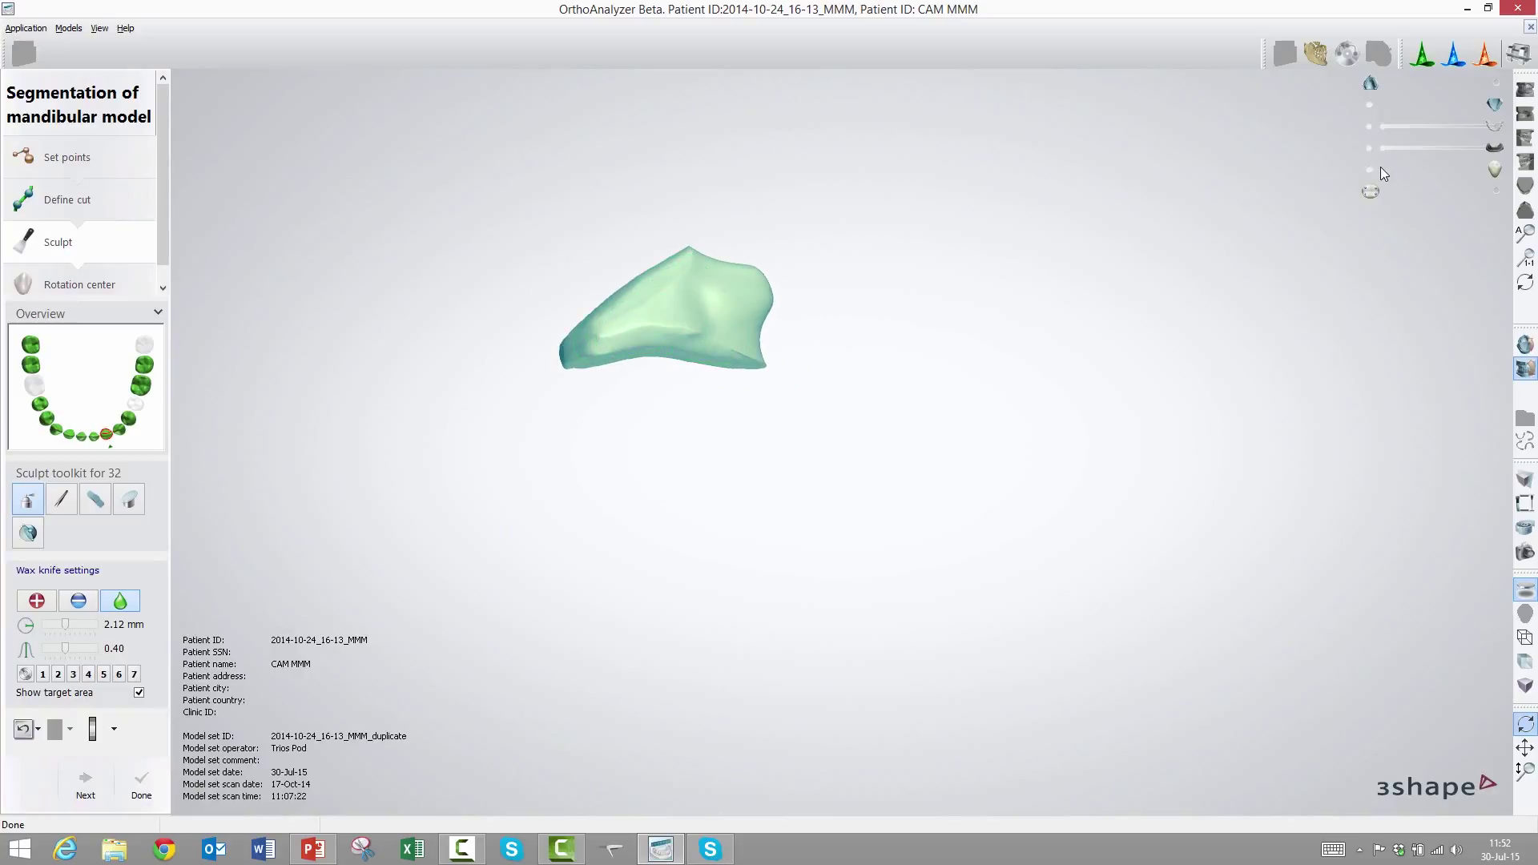
click(1369, 147)
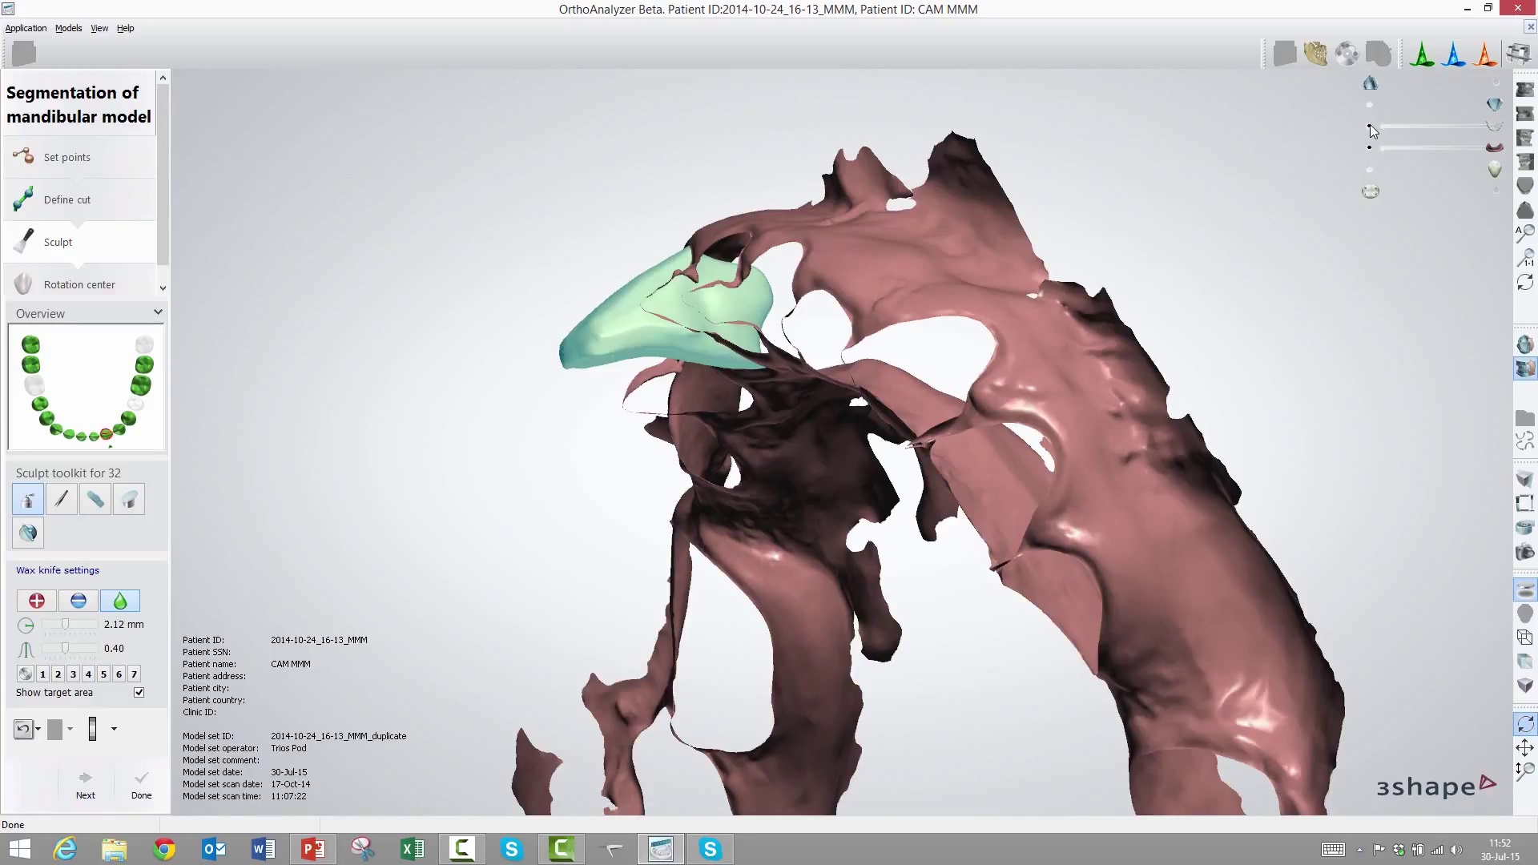
click(1369, 126)
right_drag(963, 397, 646, 540)
click(85, 789)
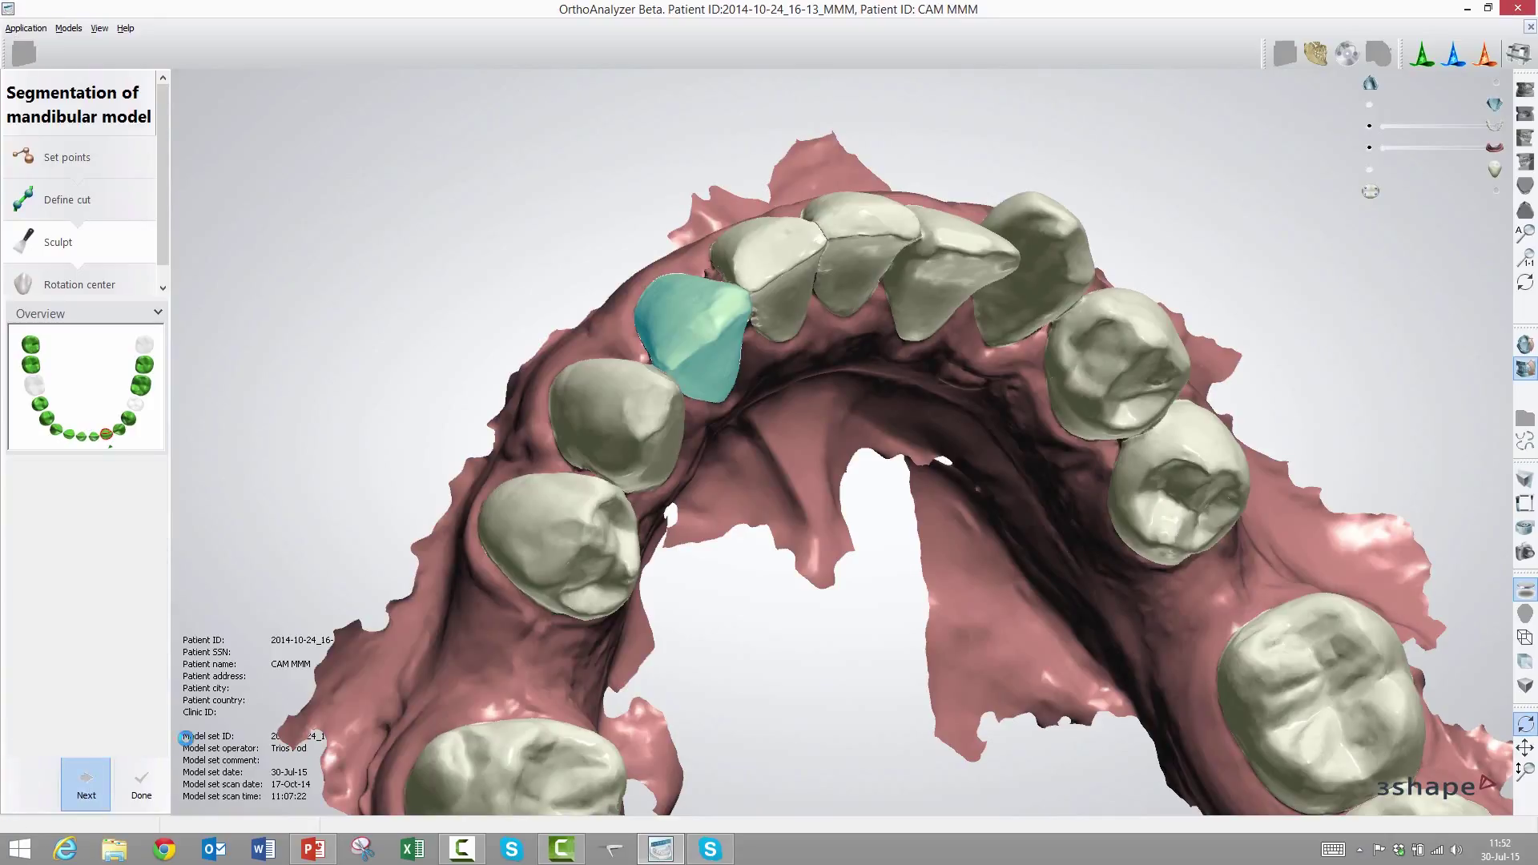
- Adjust the two root-end points of tooth 32's rotation axis so the axis follows the tooth's long axis
right_drag(586, 644, 546, 582)
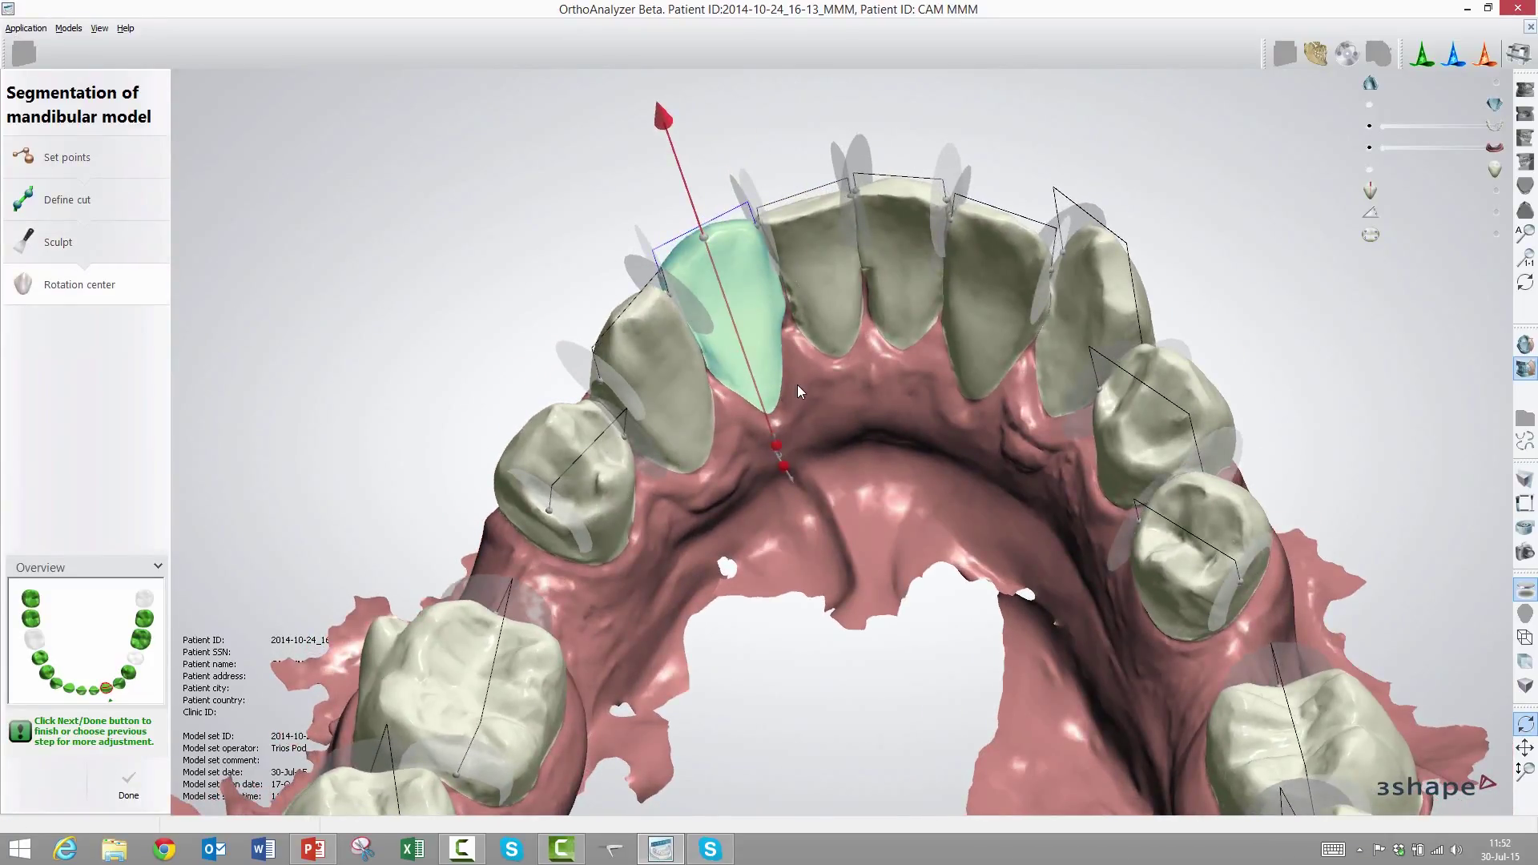
right_drag(798, 388, 776, 300)
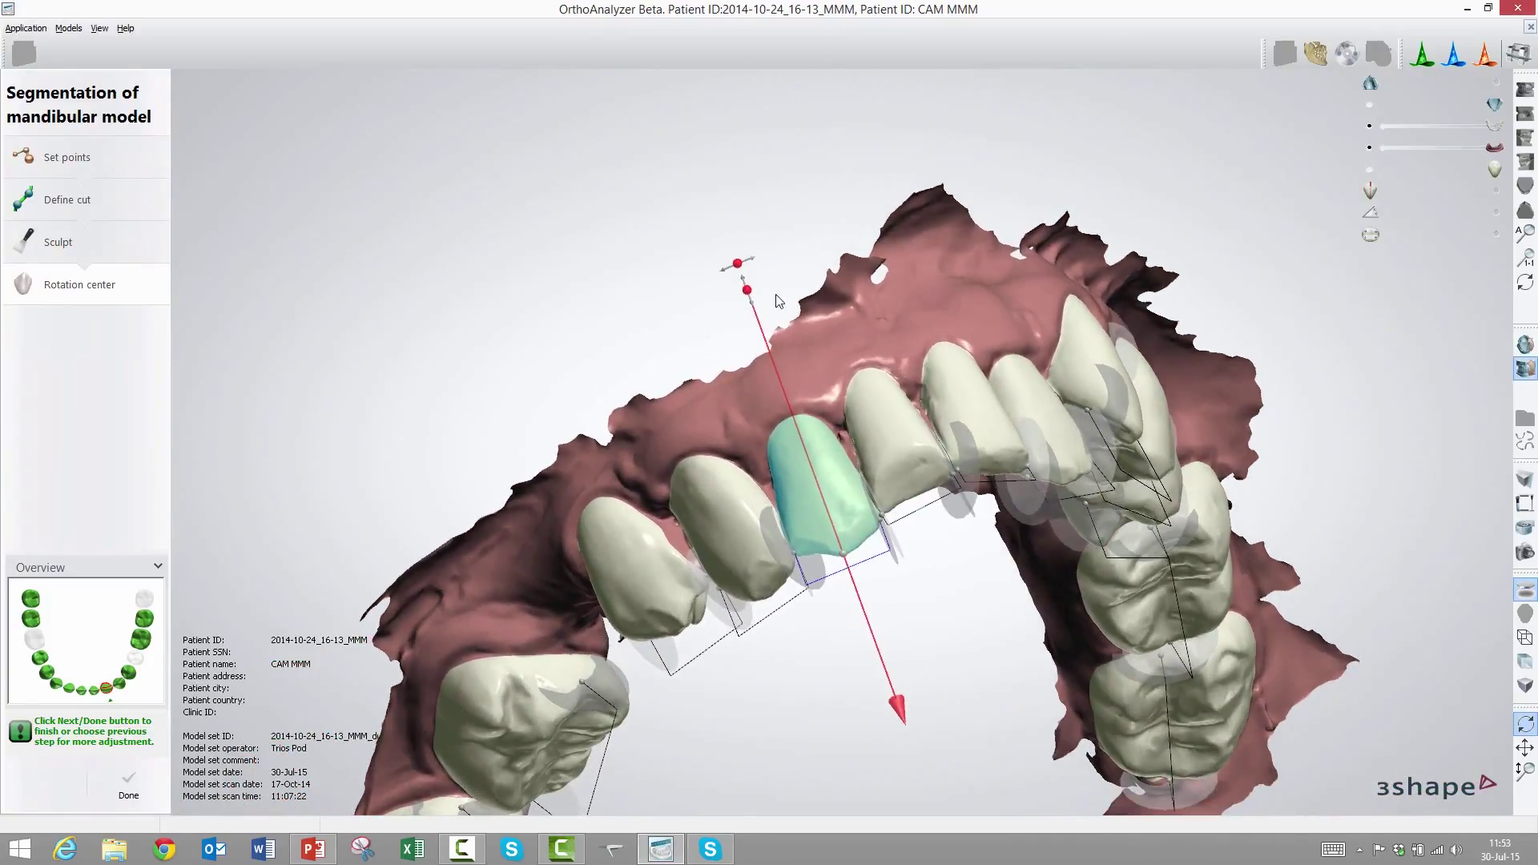
drag(738, 264, 721, 269)
right_drag(739, 308, 855, 435)
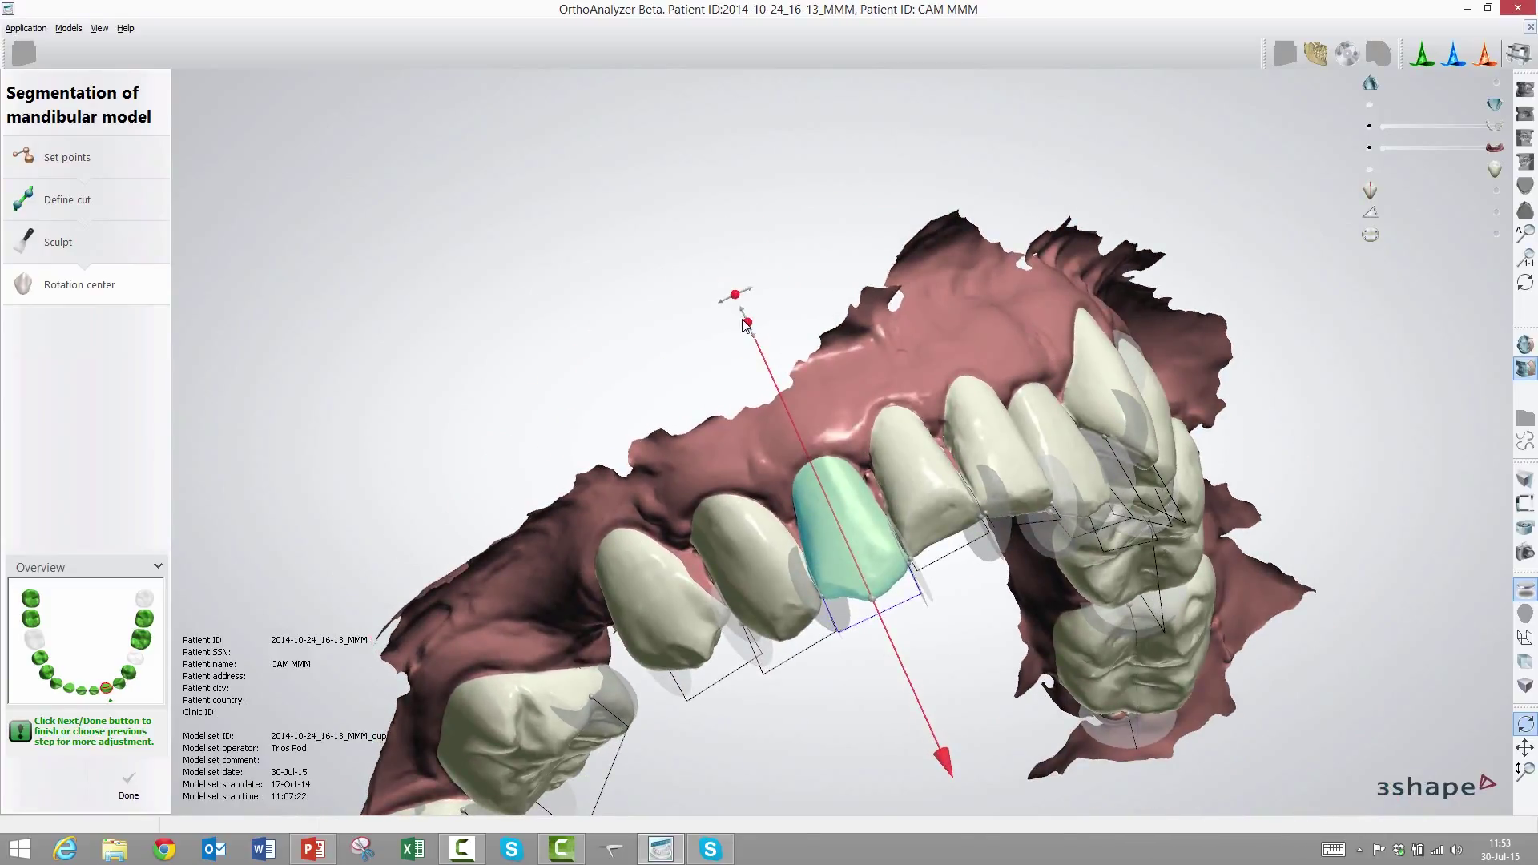
drag(750, 323, 791, 381)
right_drag(792, 383, 800, 409)
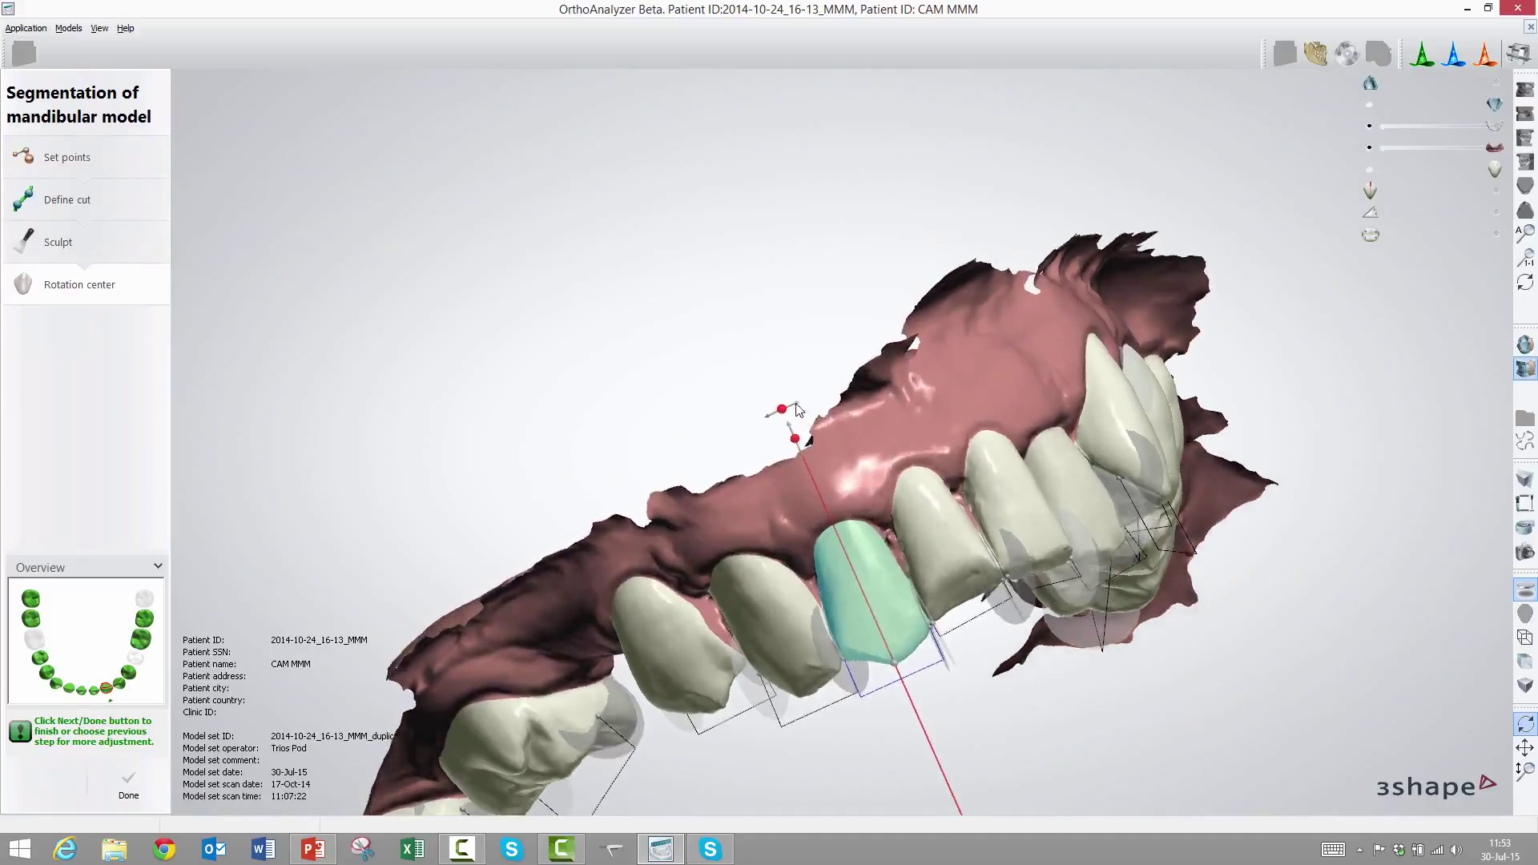
drag(782, 409, 788, 407)
- Go through the teeth next to tooth 32 and examine their rotation axes from the lingual side
right_drag(862, 508, 791, 331)
key(Right)
key(Right)
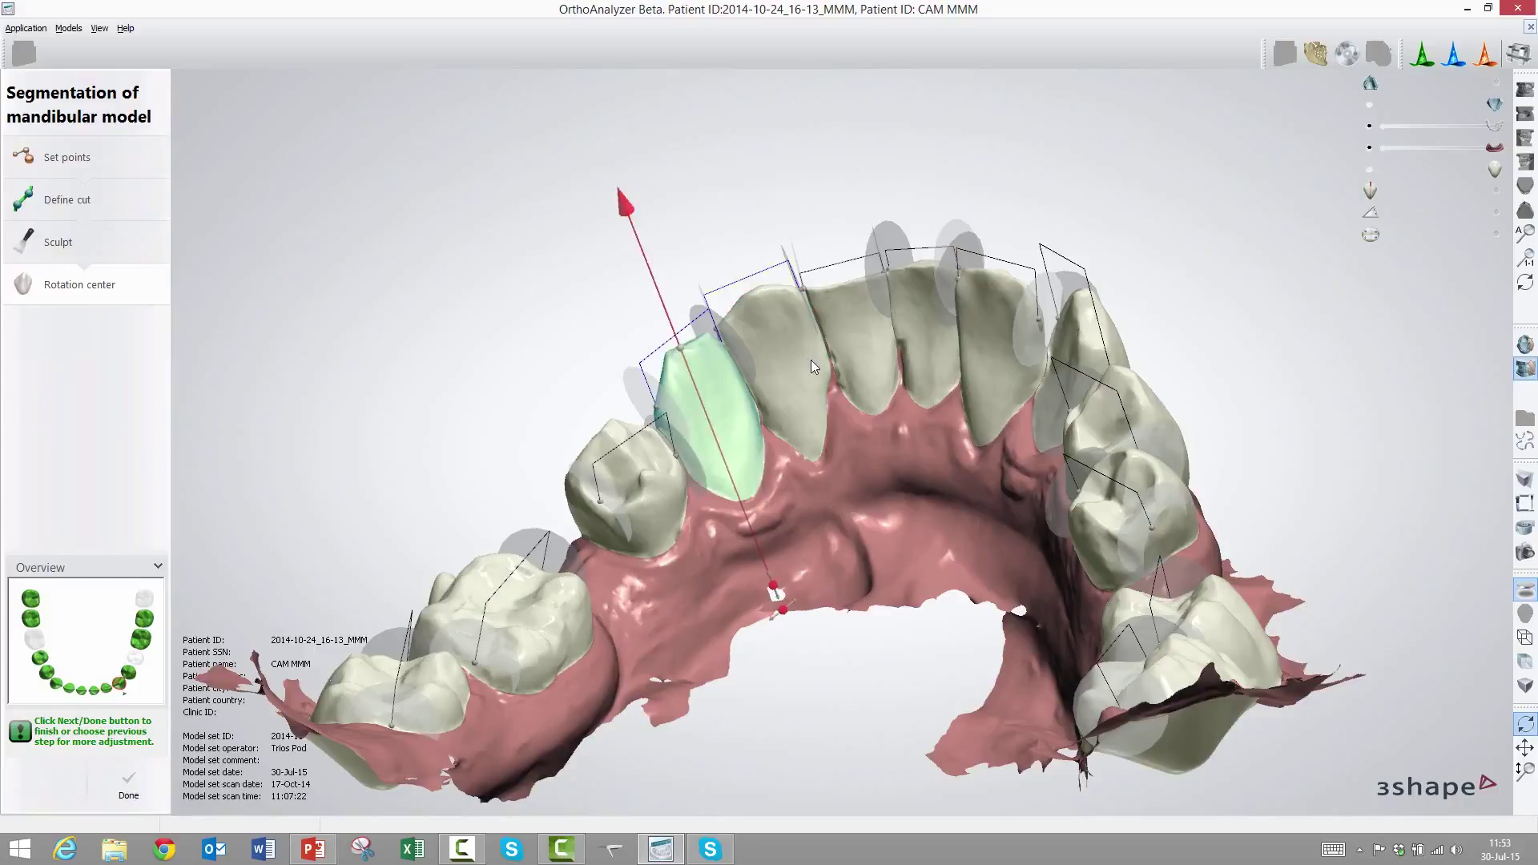
key(Left)
key(Left)
key(Left)
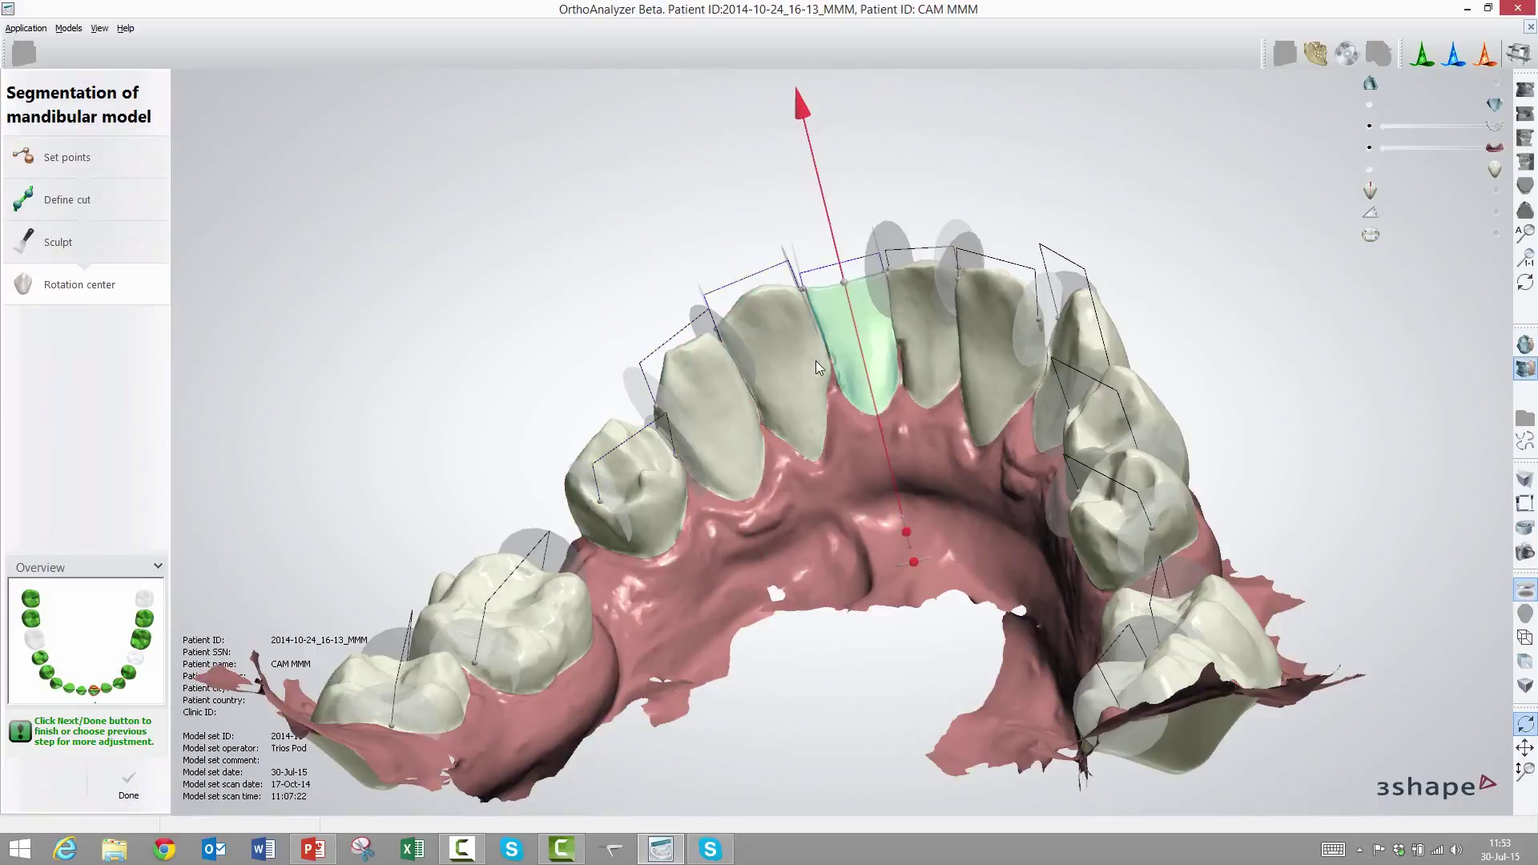
key(Right)
key(Left)
- Display the rotation axes of all lower teeth for comparison, then return to showing only the selected tooth's axis
click(1496, 194)
right_drag(1151, 368, 1178, 367)
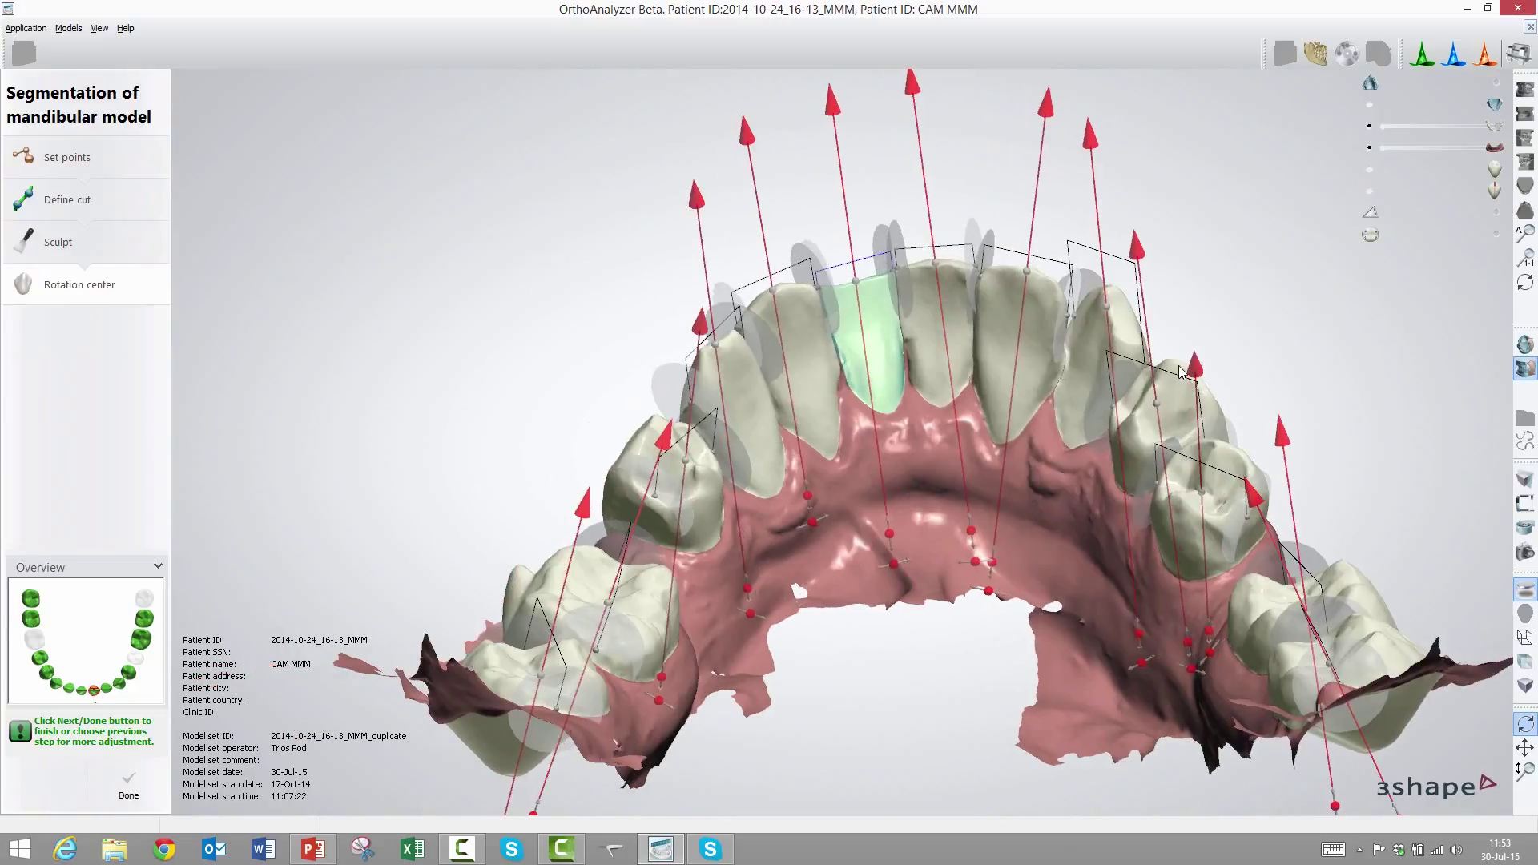
click(1370, 195)
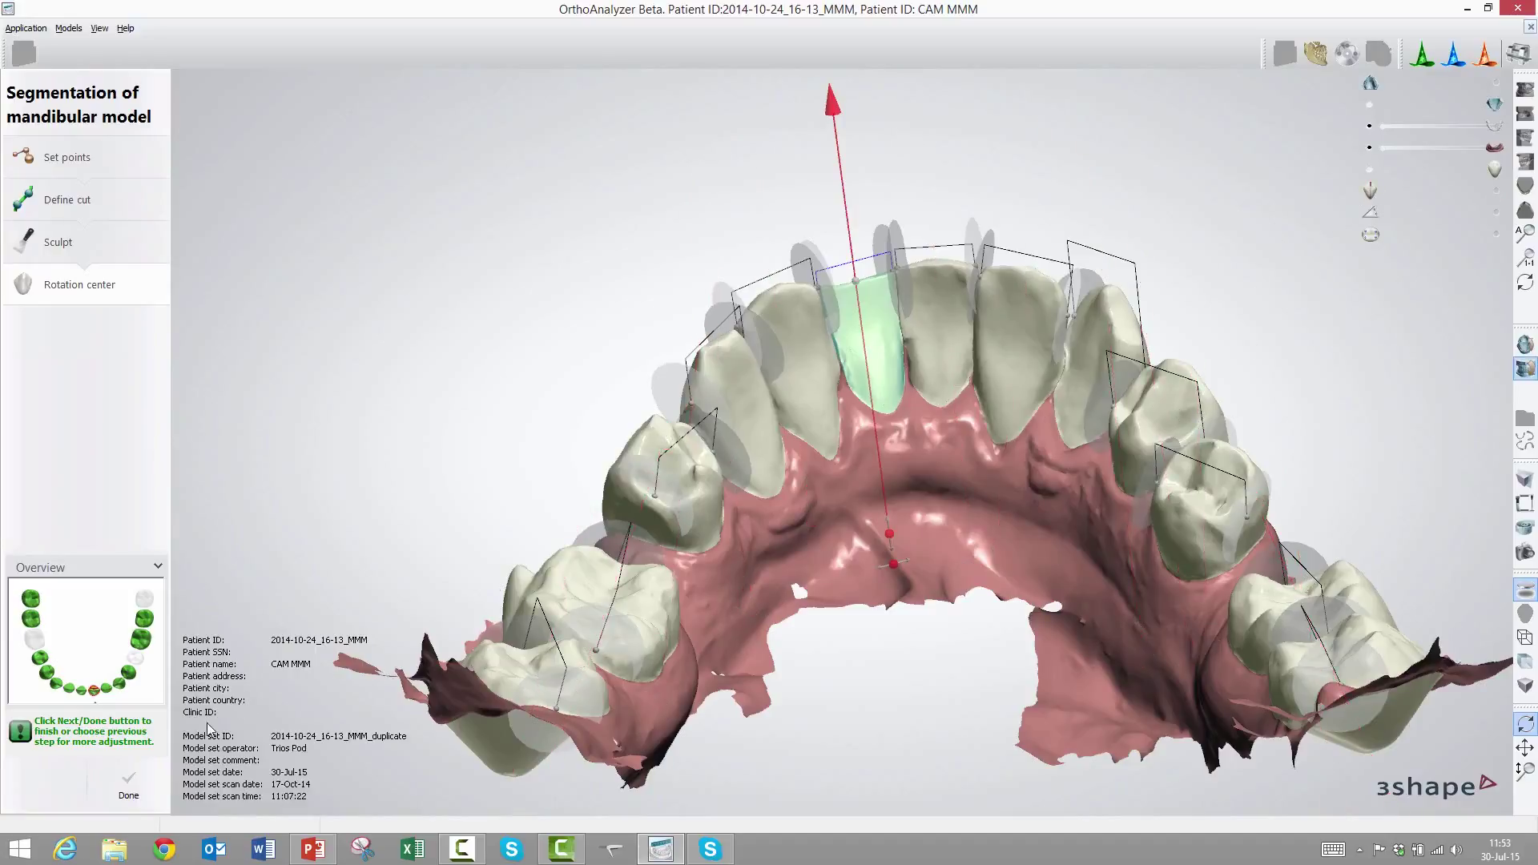
mouse_move(727, 611)
right_down()
mouse_move(687, 599)
mouse_move(699, 619)
right_up()
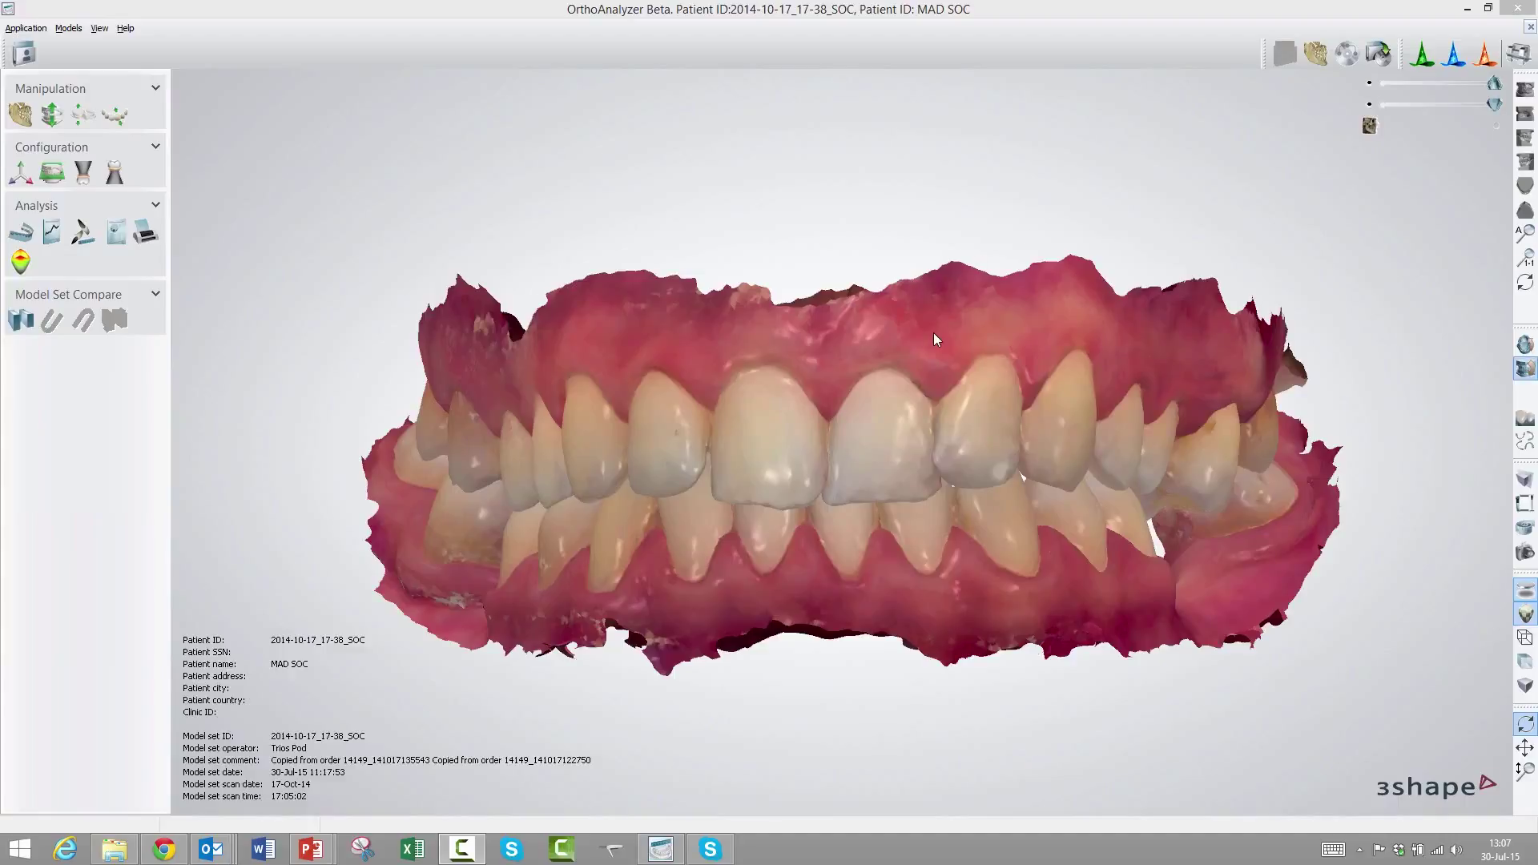
- Open the mandibular model segmentation of the MAD SOC case at Rotation center
right_drag(934, 333, 934, 324)
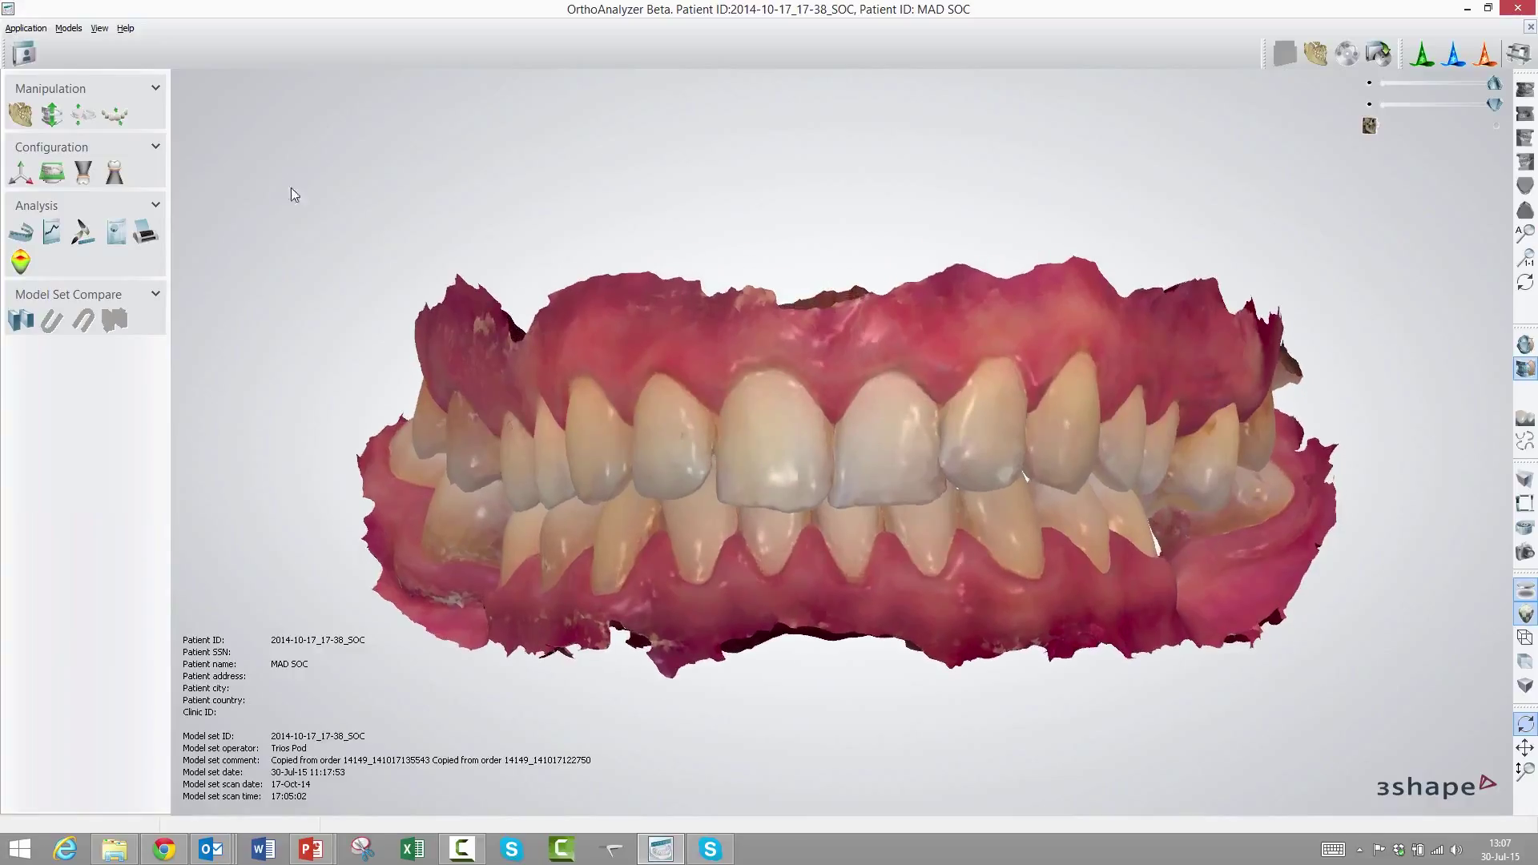
click(119, 172)
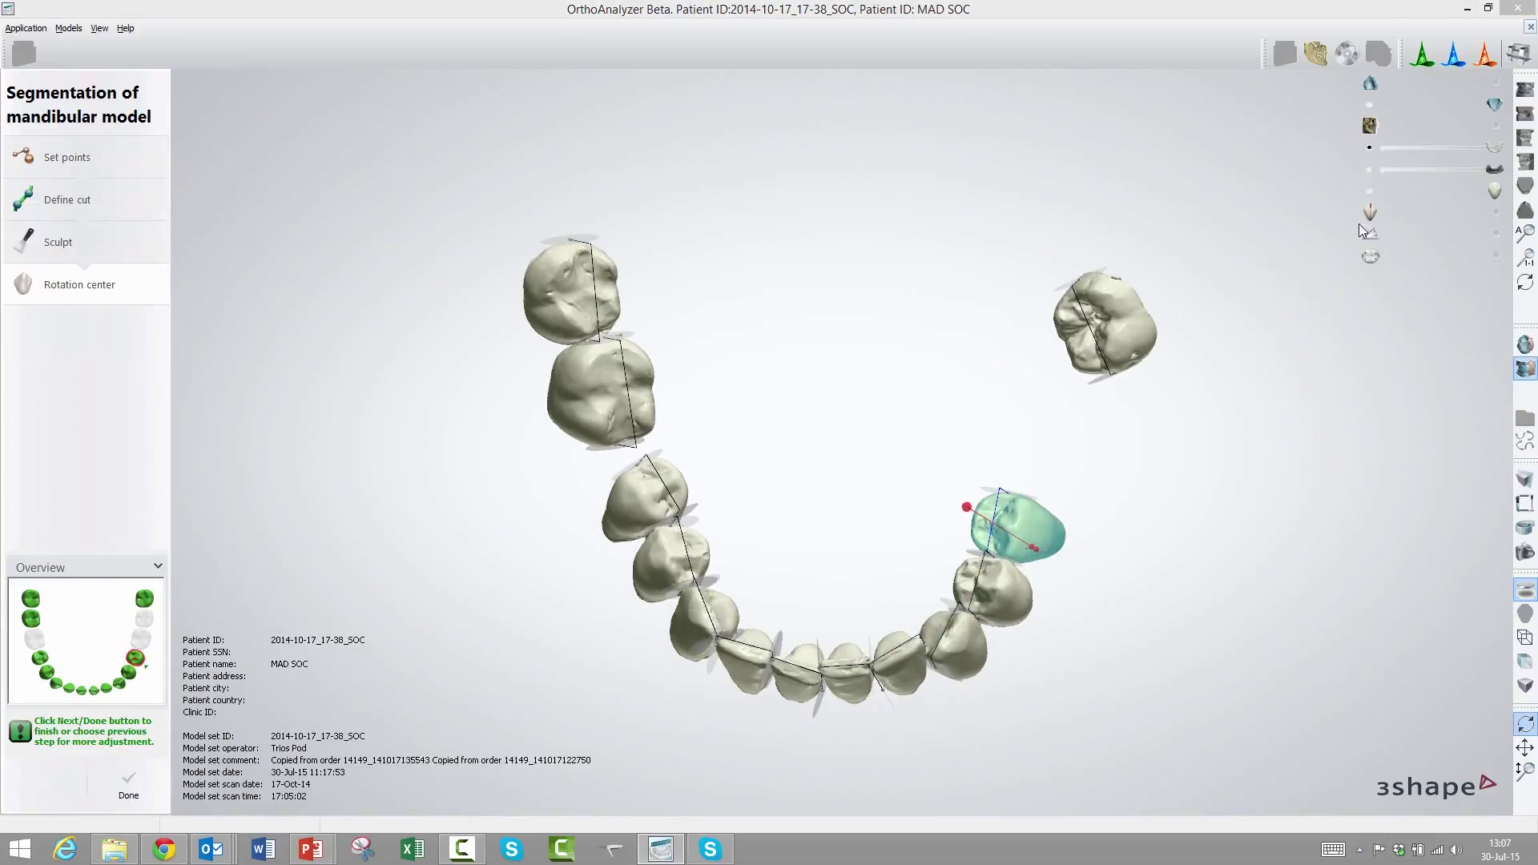
right_drag(960, 517, 970, 441)
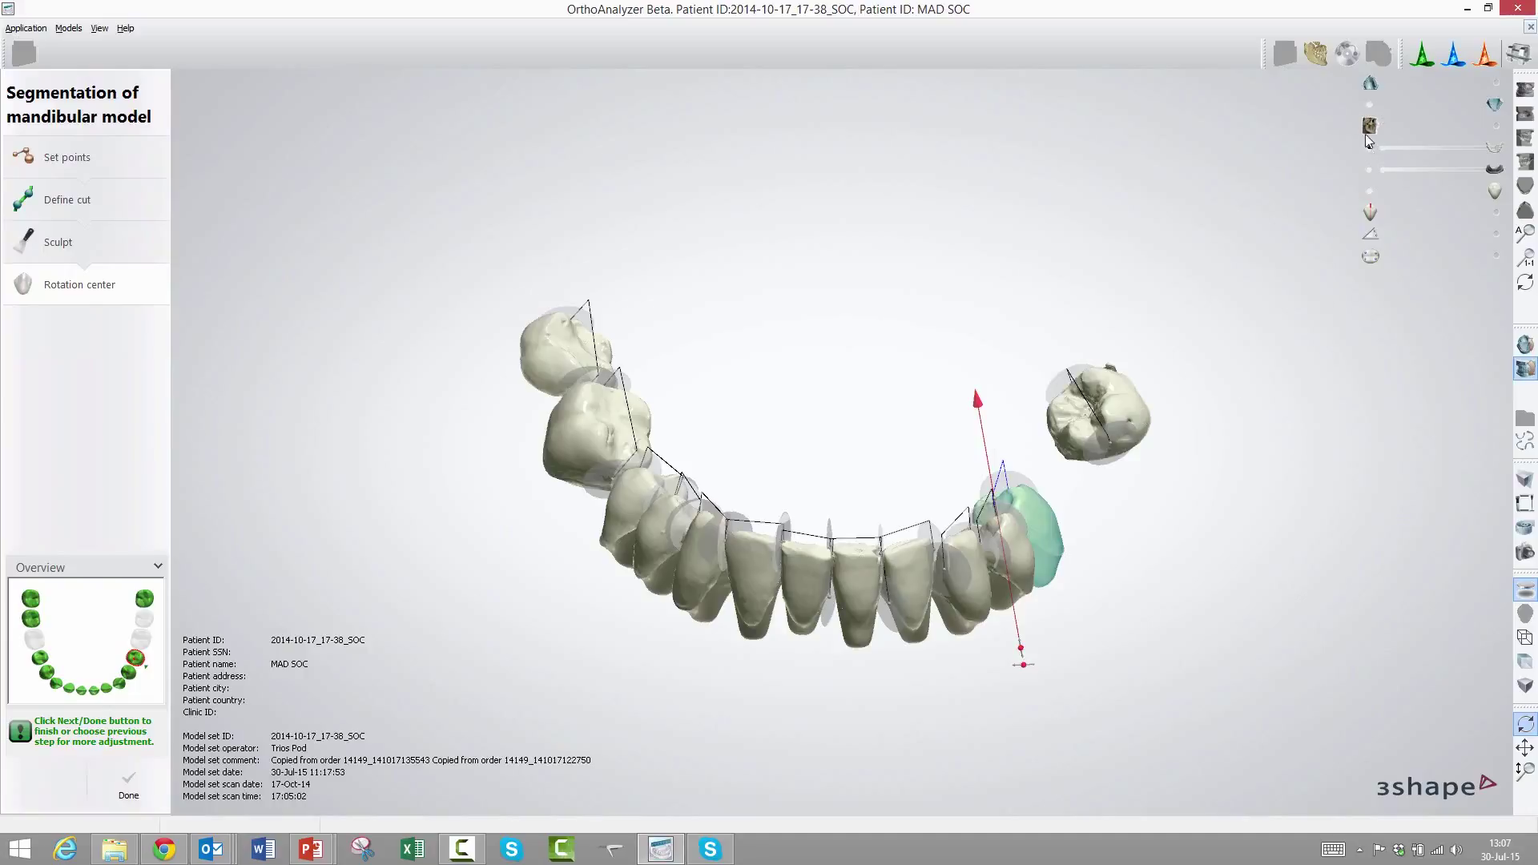
- Display the bone scan together with the segmented teeth and lower the Bone Alpha value to expose the roots
click(1493, 124)
right_drag(1200, 430, 1495, 368)
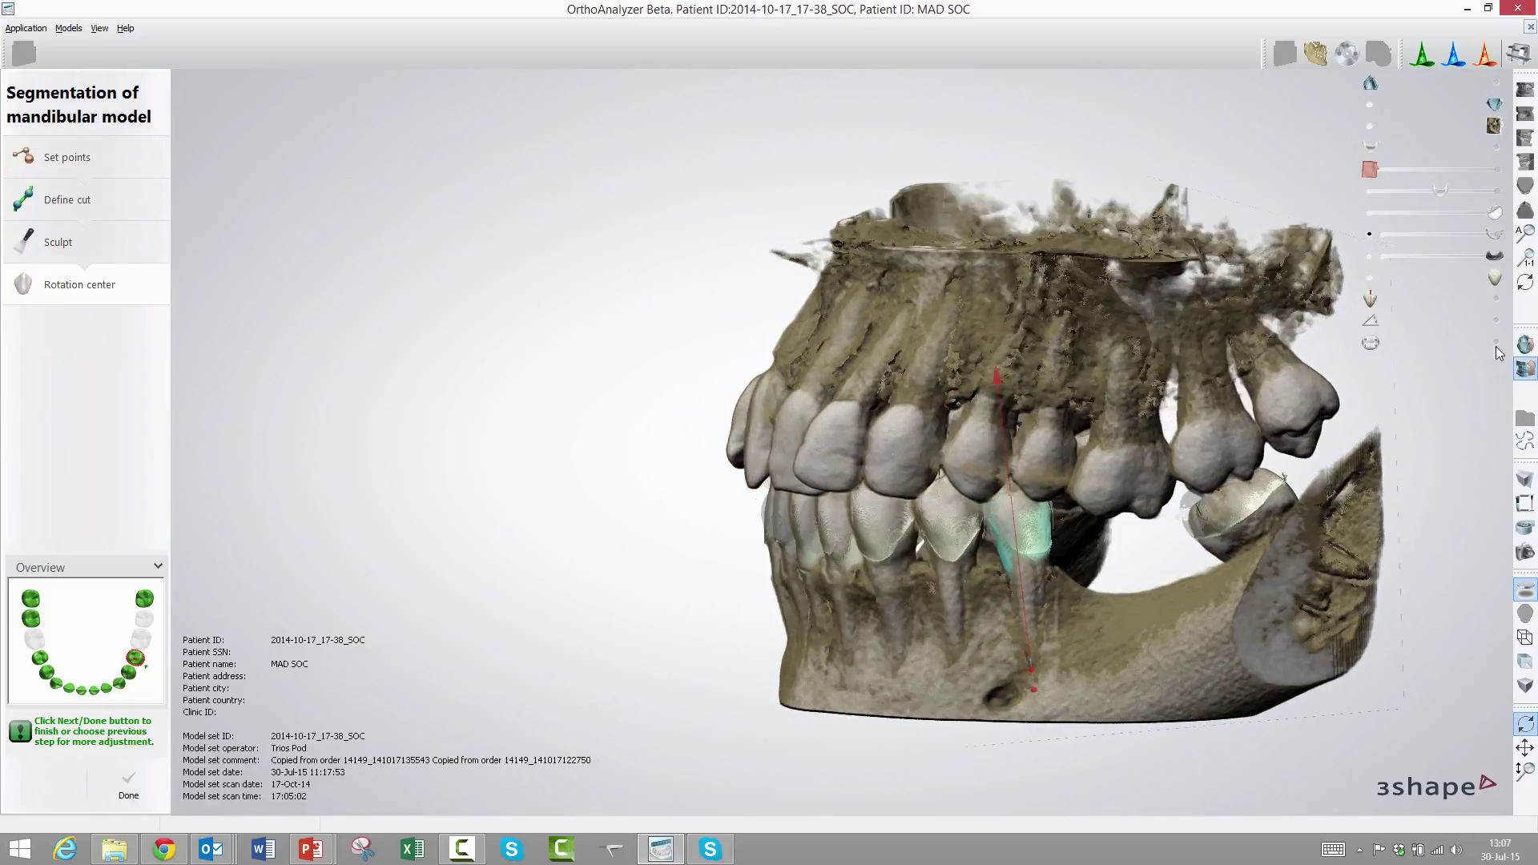
drag(1456, 191, 1407, 193)
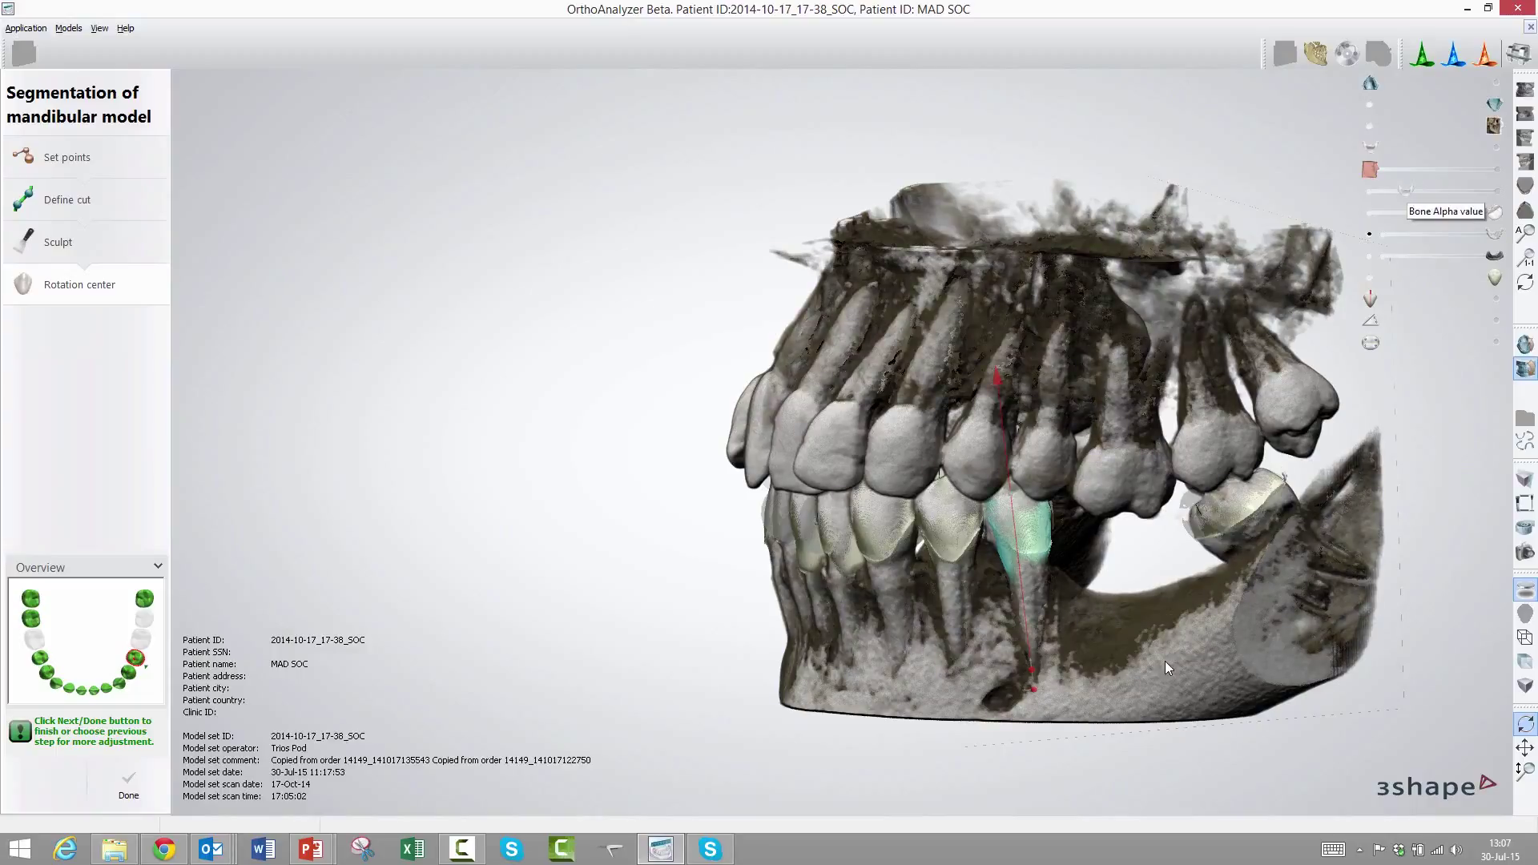
- Move the root-end point of the selected lower left premolar's axis so it lines up with the scanned root
drag(1143, 662, 1026, 672)
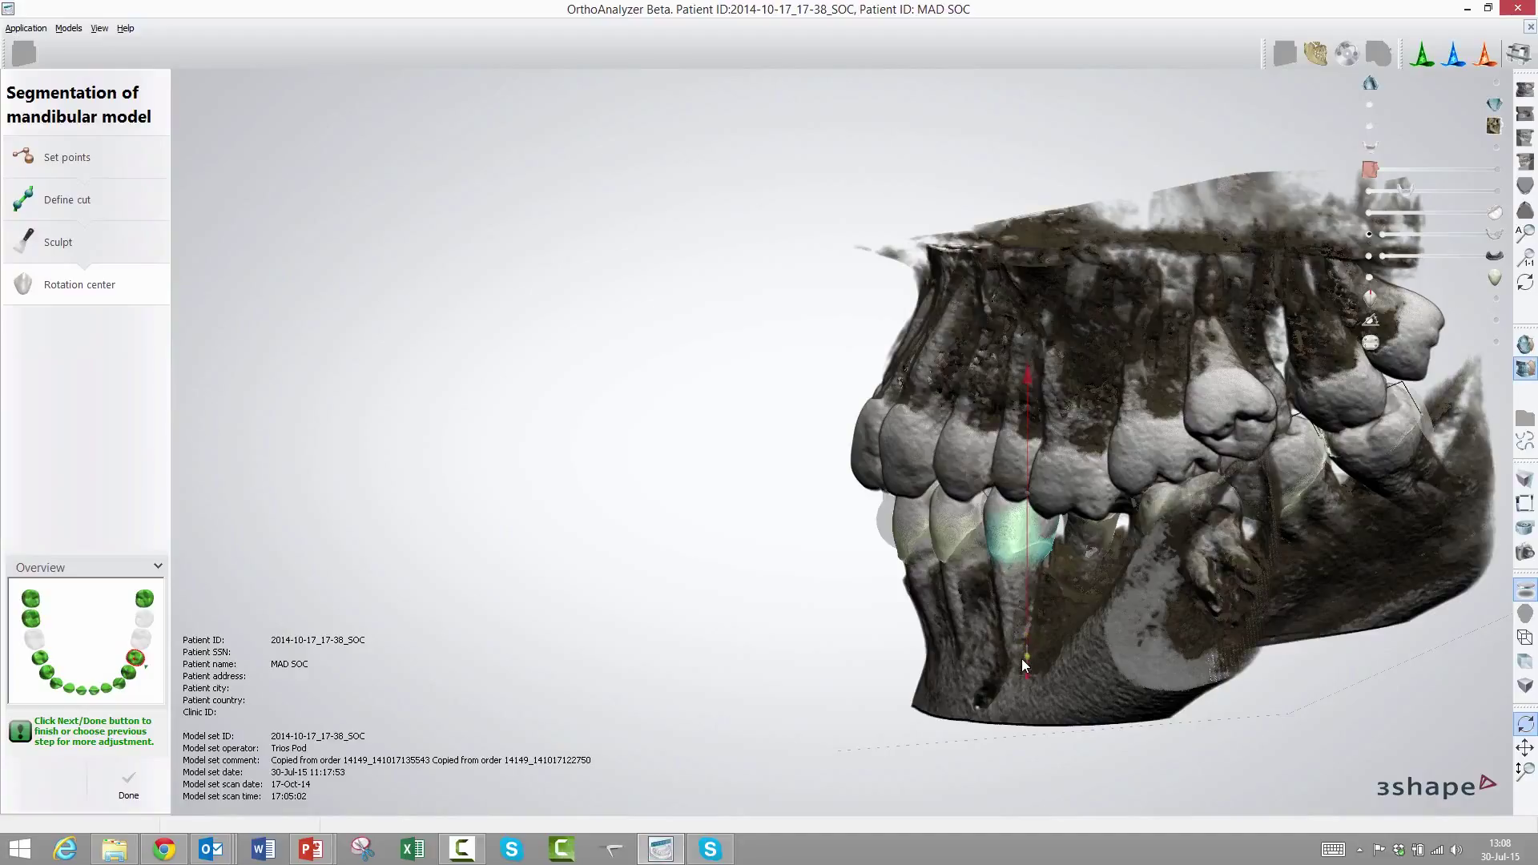
drag(1078, 674, 1103, 672)
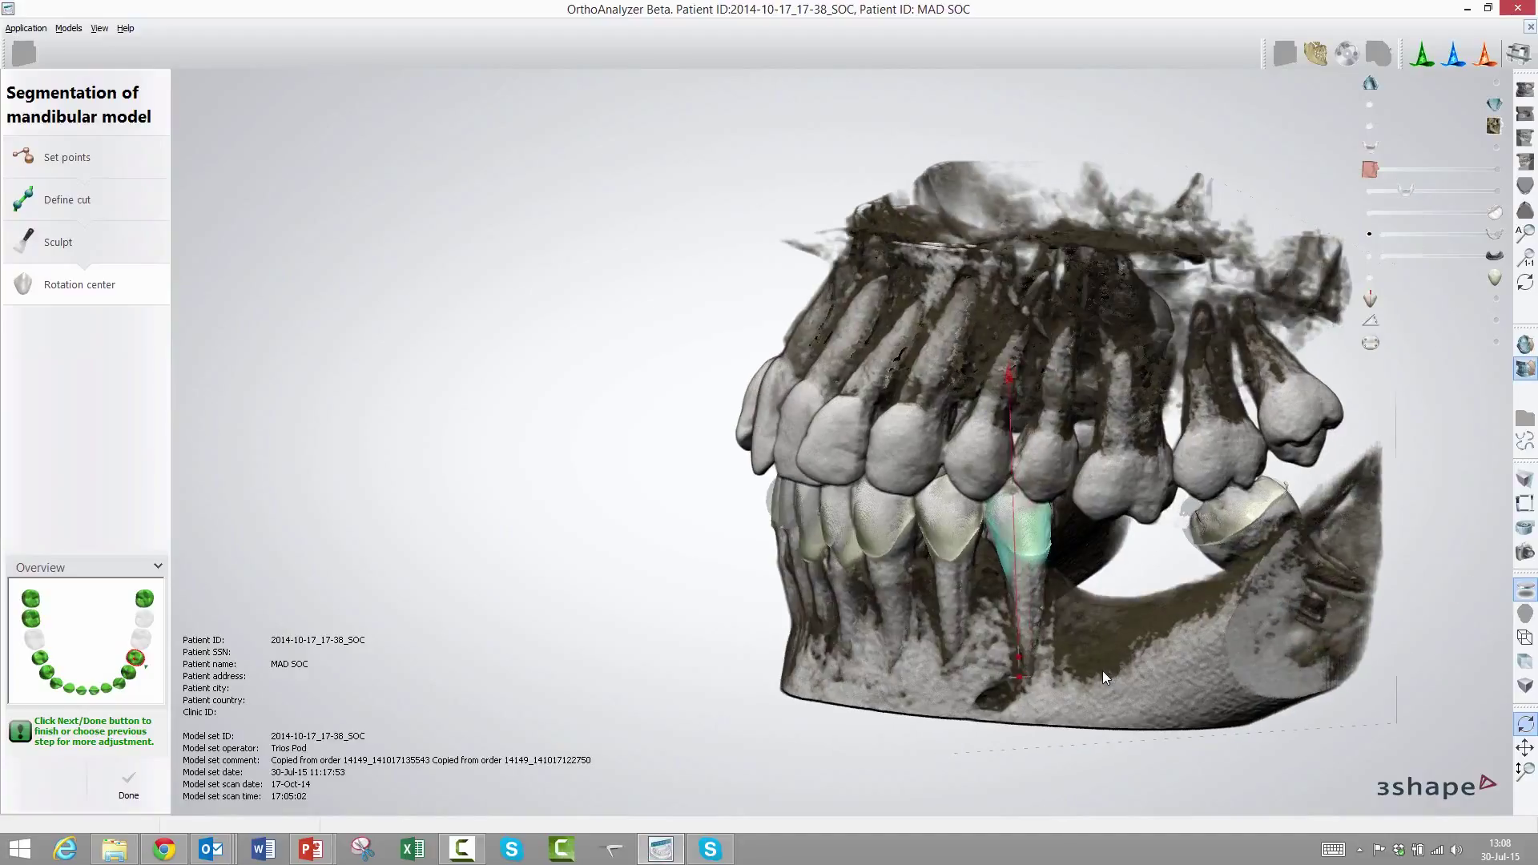
- Select the lower left canine and place a vertical 2D cross section plane through its crown and root
key(Left)
right_drag(1104, 667, 1050, 647)
key(Left)
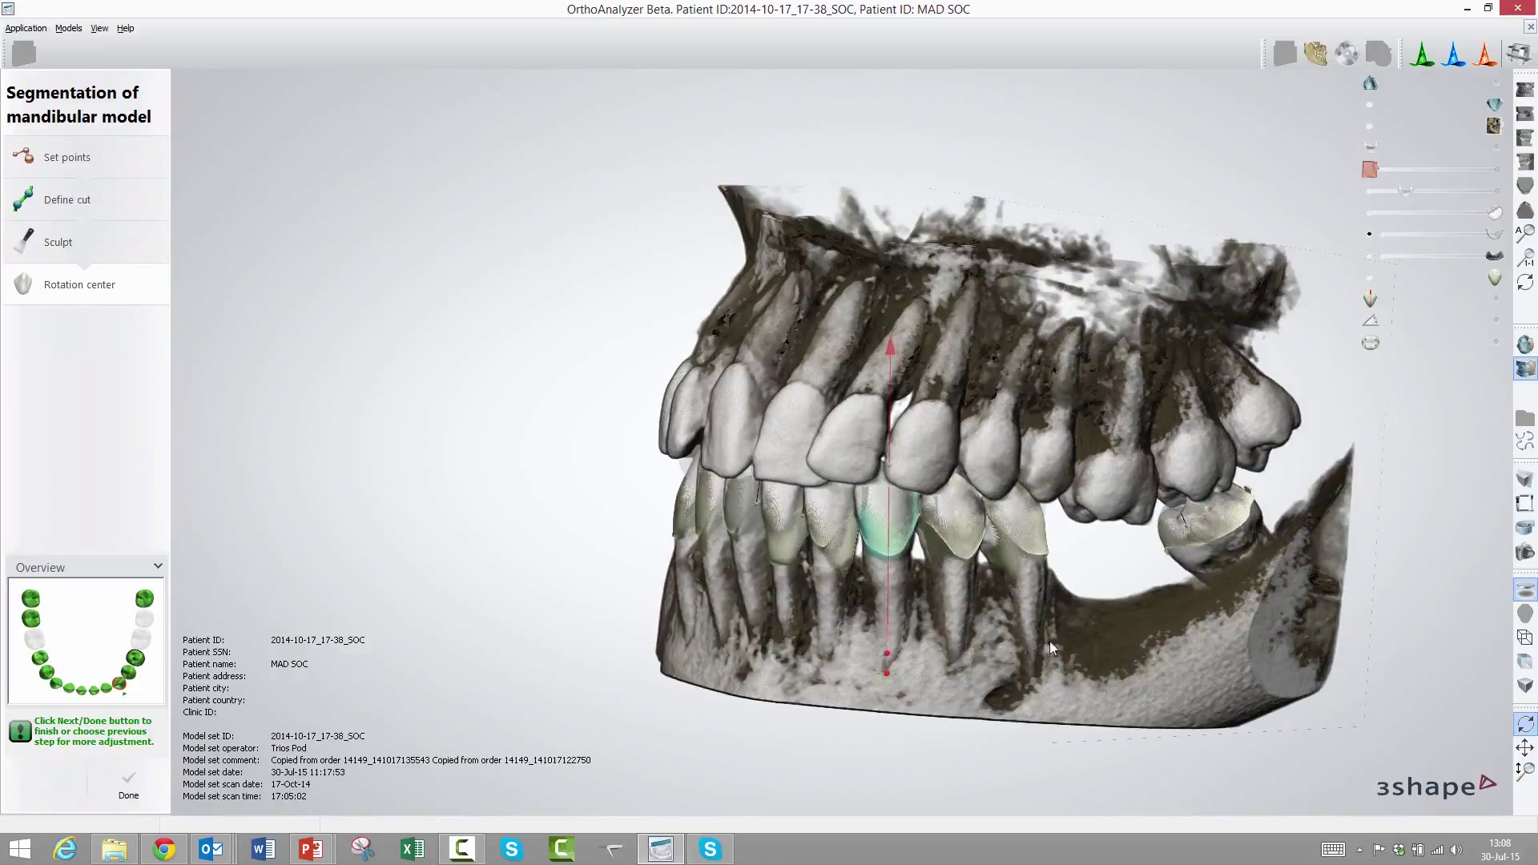
click(1526, 480)
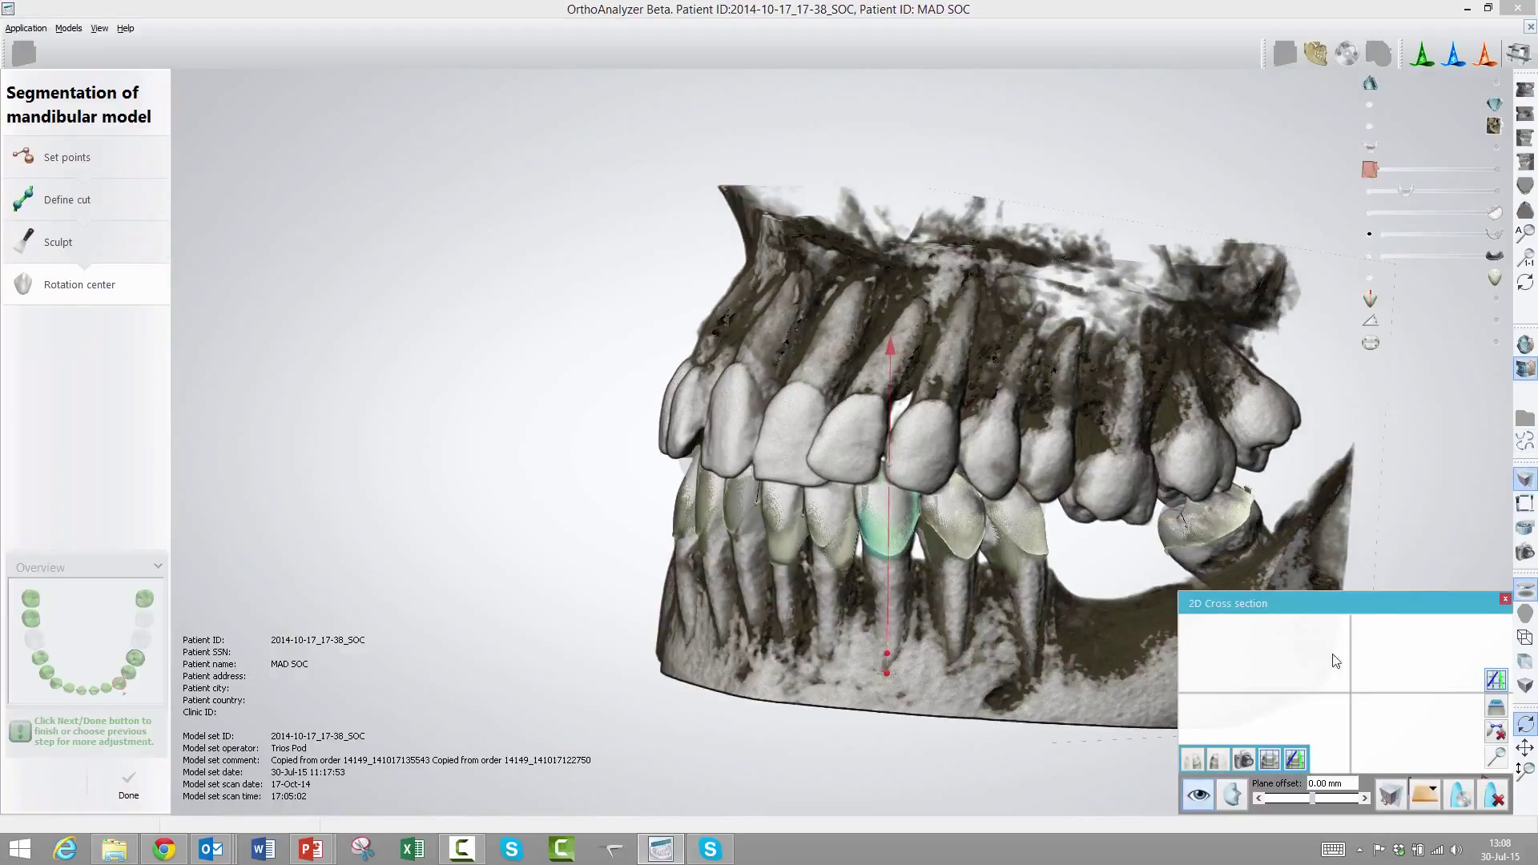
right_drag(970, 617, 951, 421)
drag(902, 271, 902, 713)
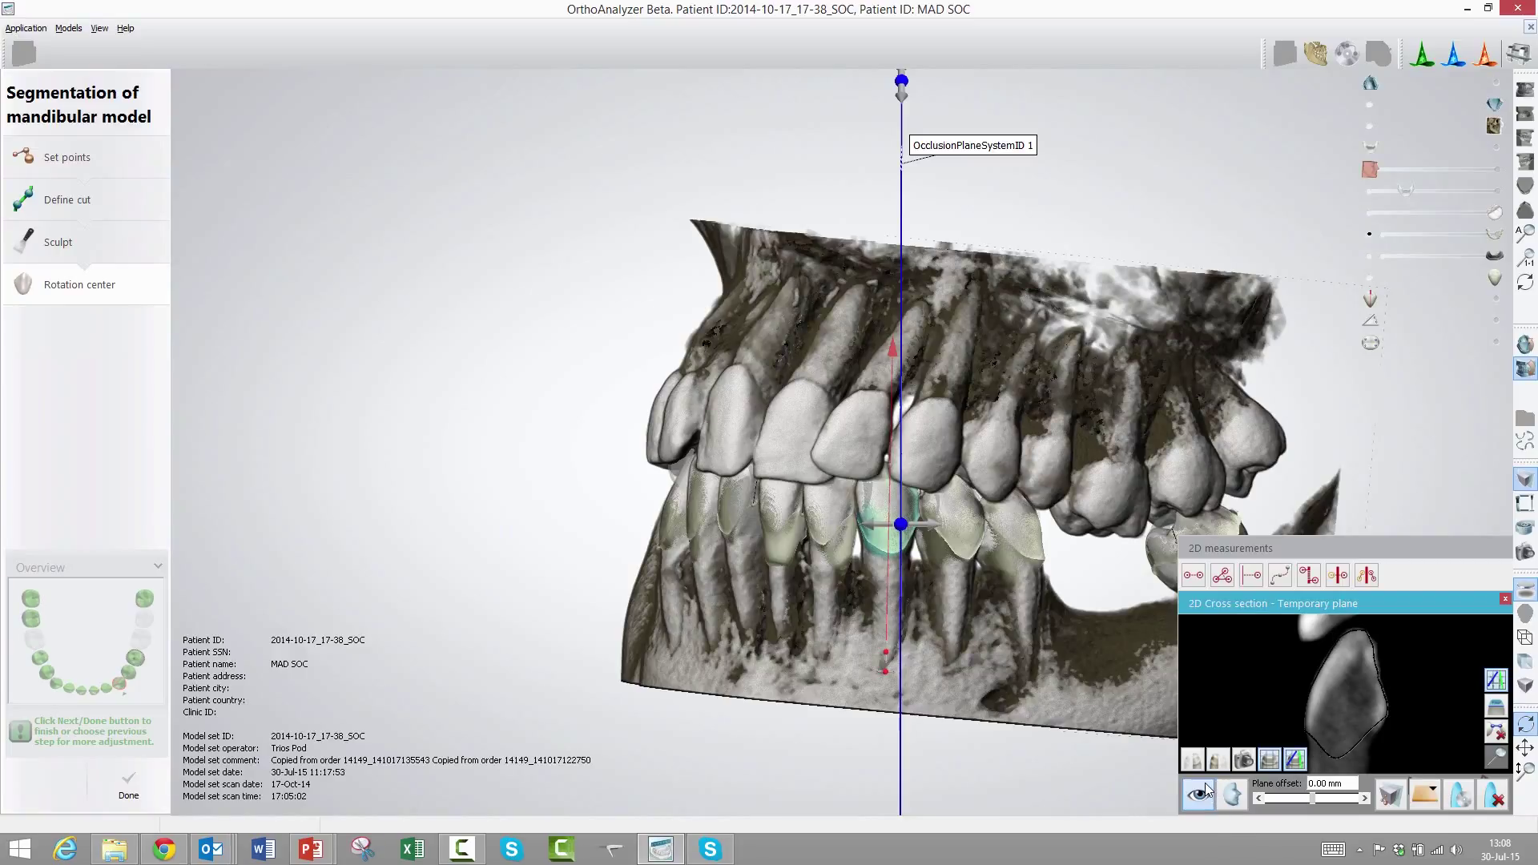
- Clip the model at the cross section plane and move the canine's root-end axis point onto its root
click(1205, 794)
mouse_move(1217, 765)
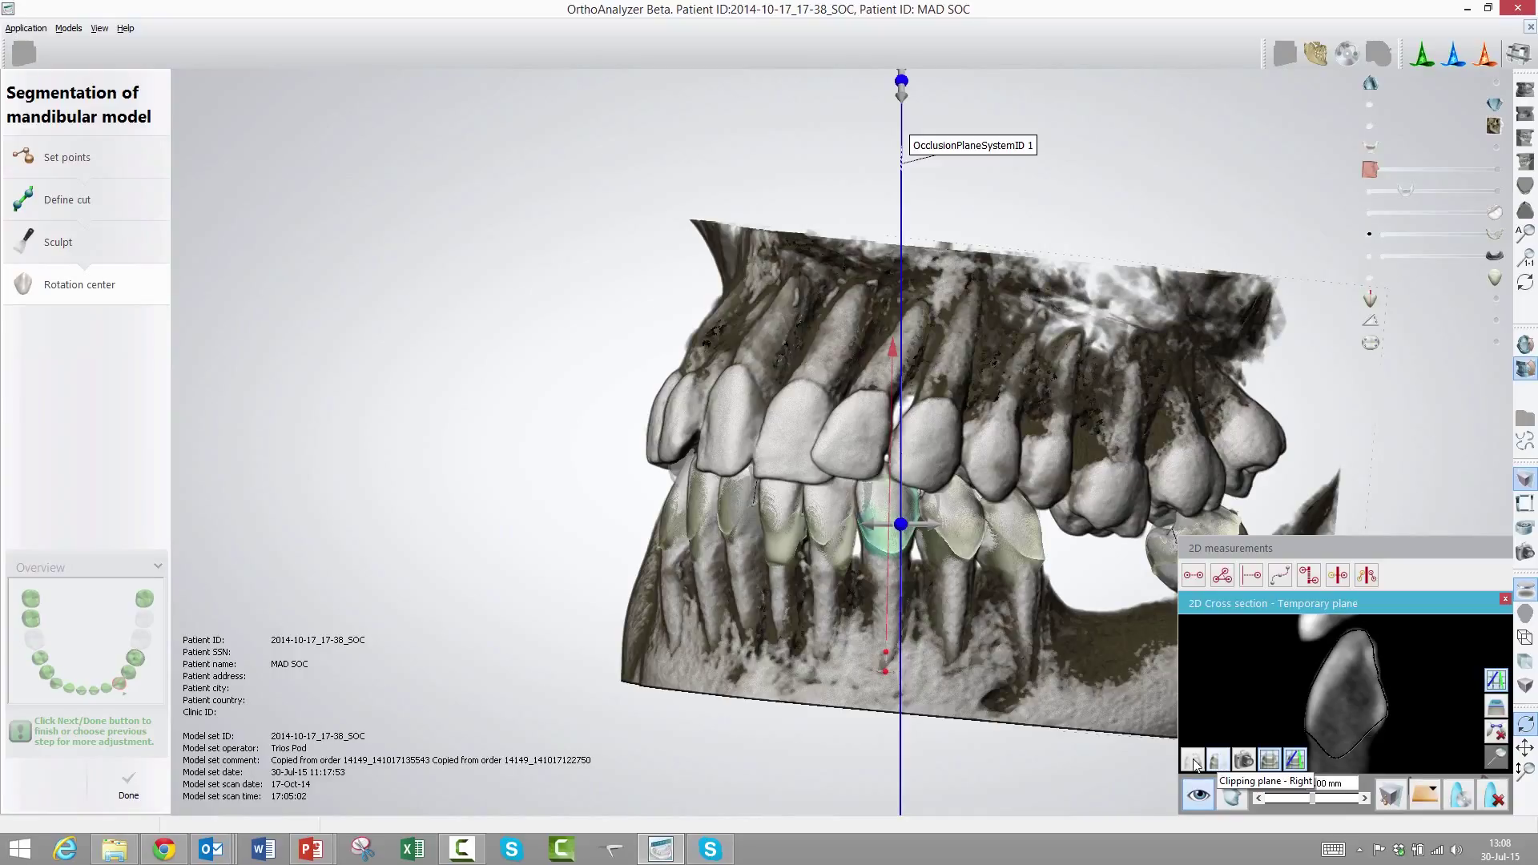
click(1193, 765)
right_drag(1065, 689, 939, 683)
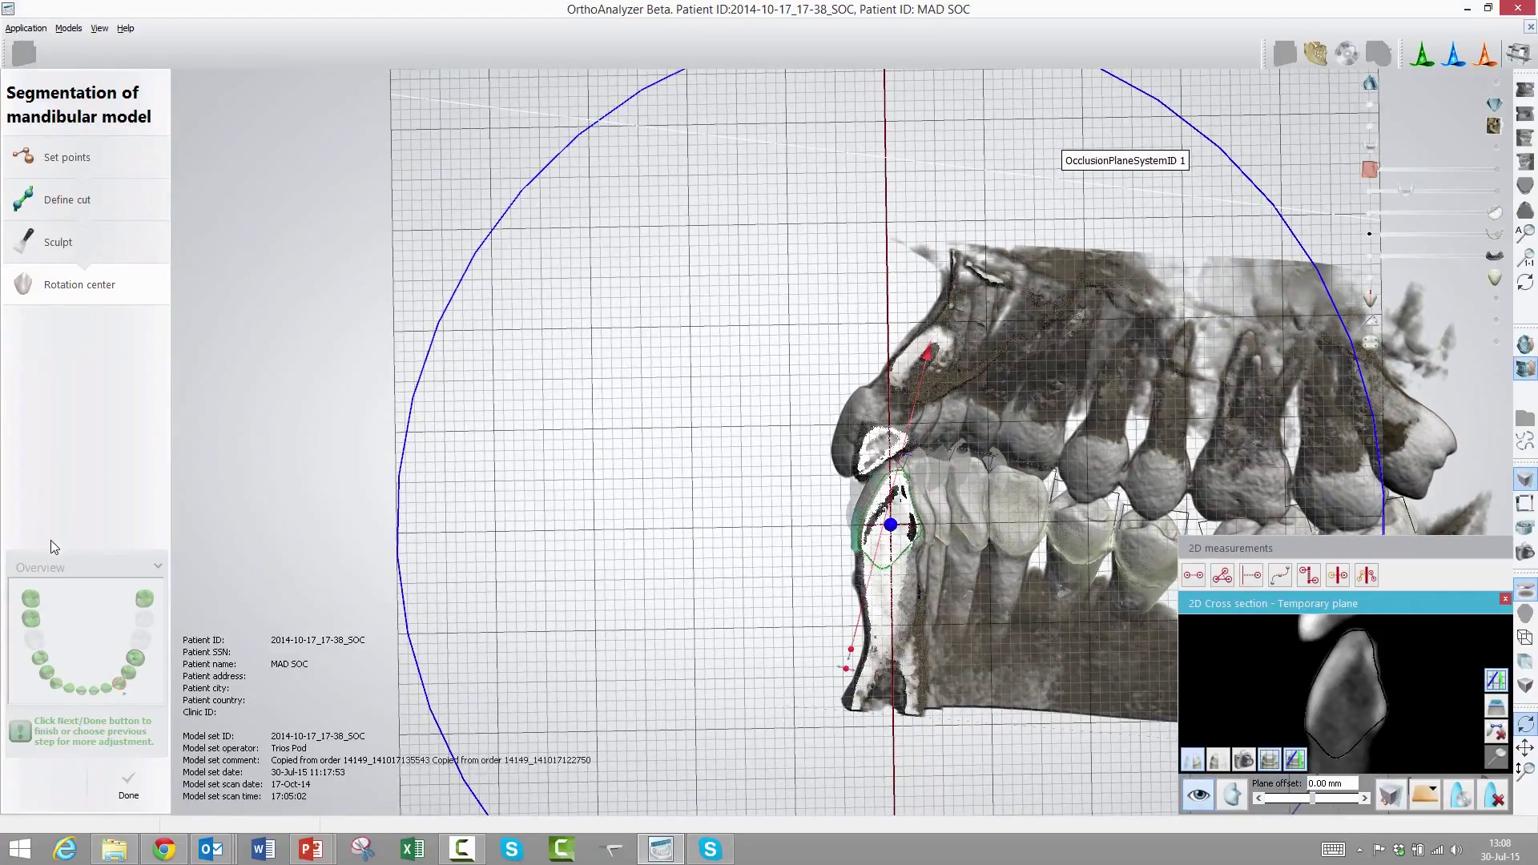
click(59, 560)
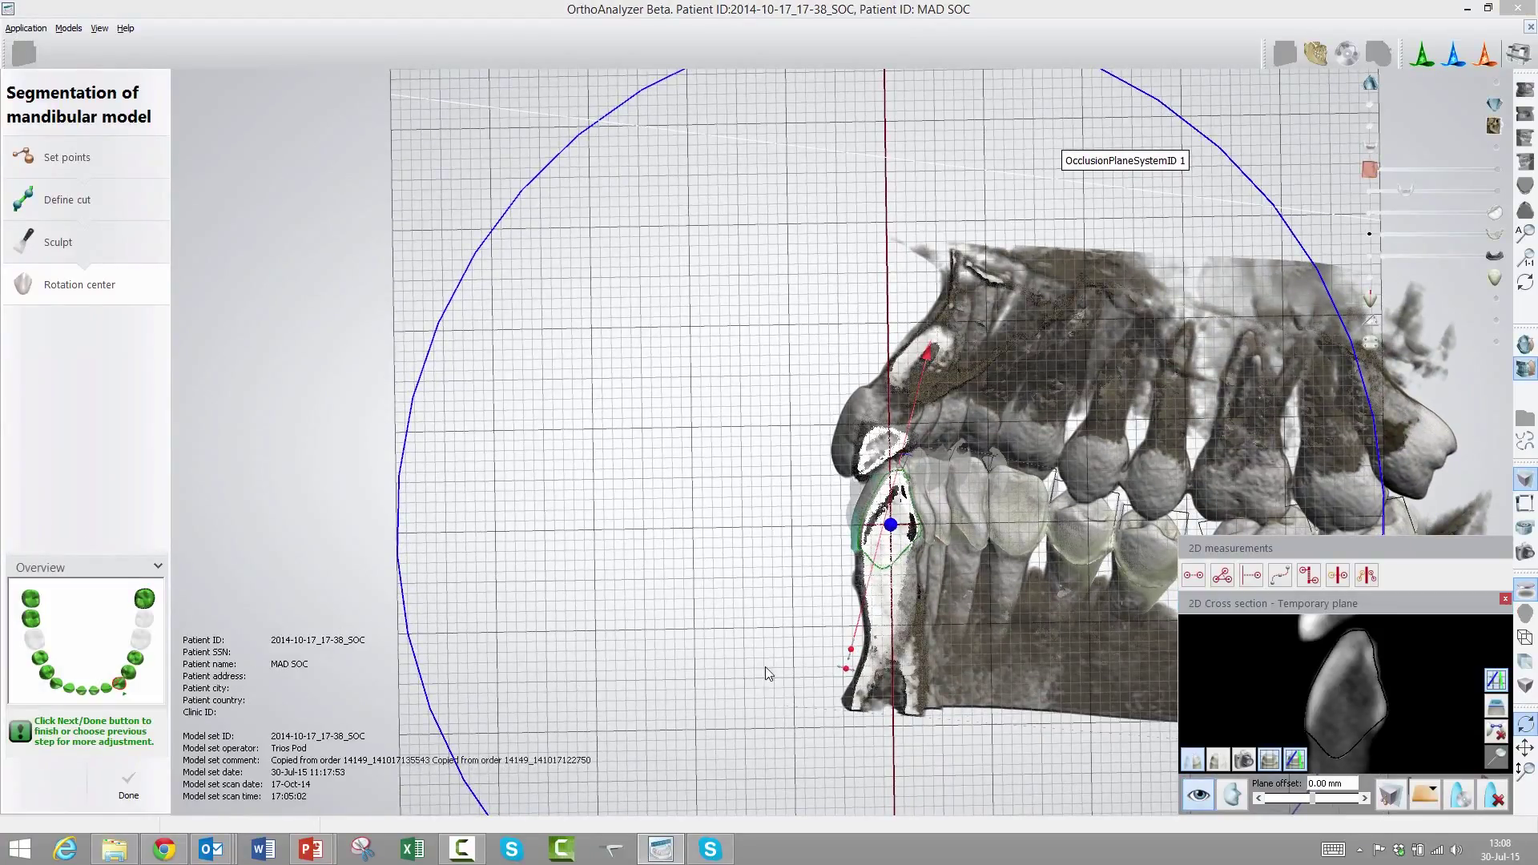
drag(846, 669, 892, 673)
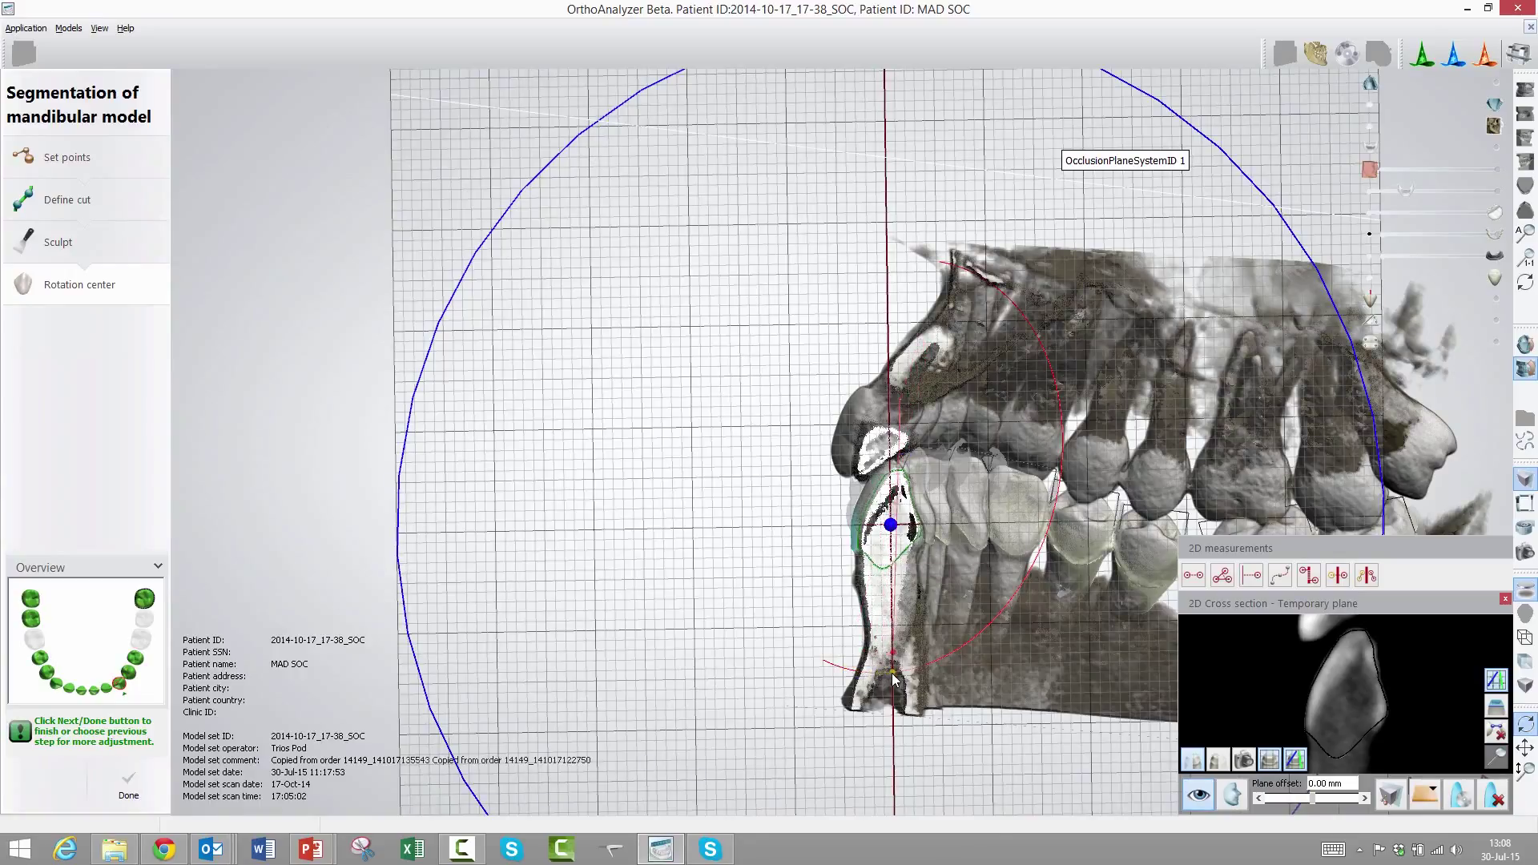
- Shift the cross section plane to tooth 32 and move its root-end axis point onto the root seen in section
right_drag(959, 695, 1070, 710)
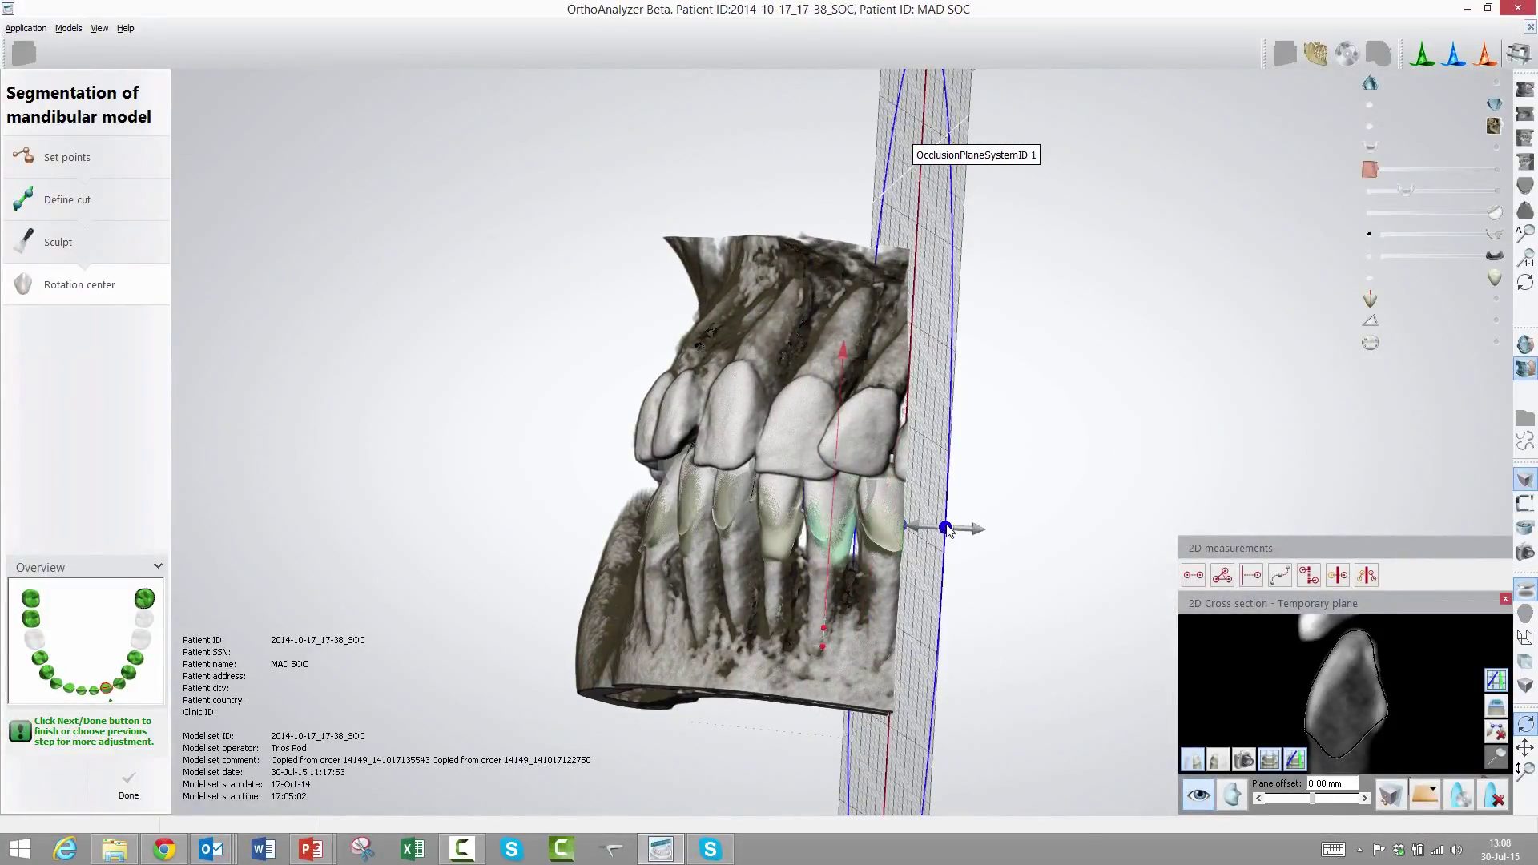
click(1220, 604)
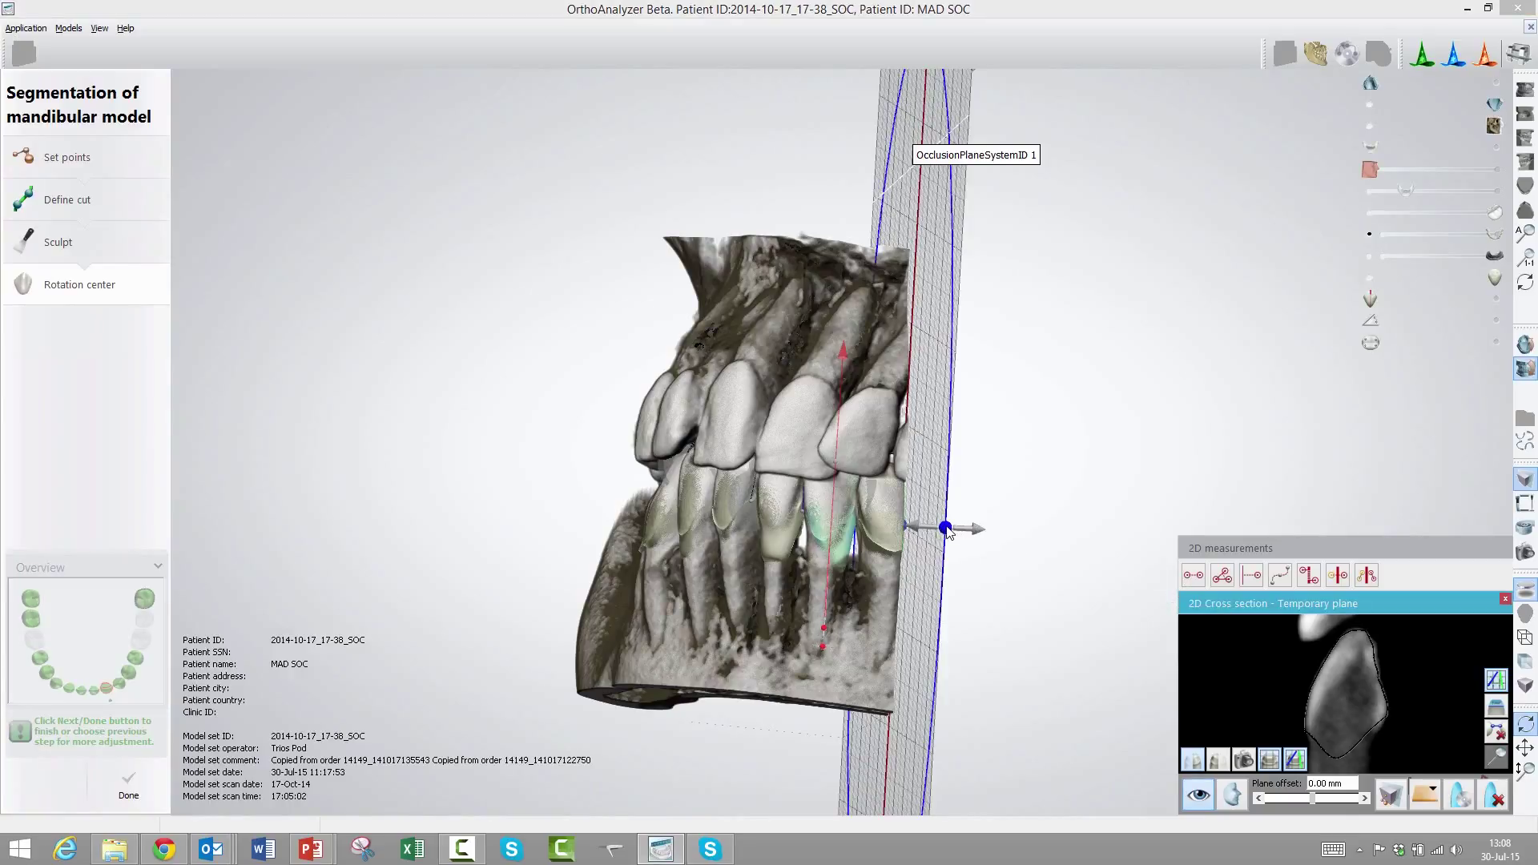
drag(946, 530, 879, 525)
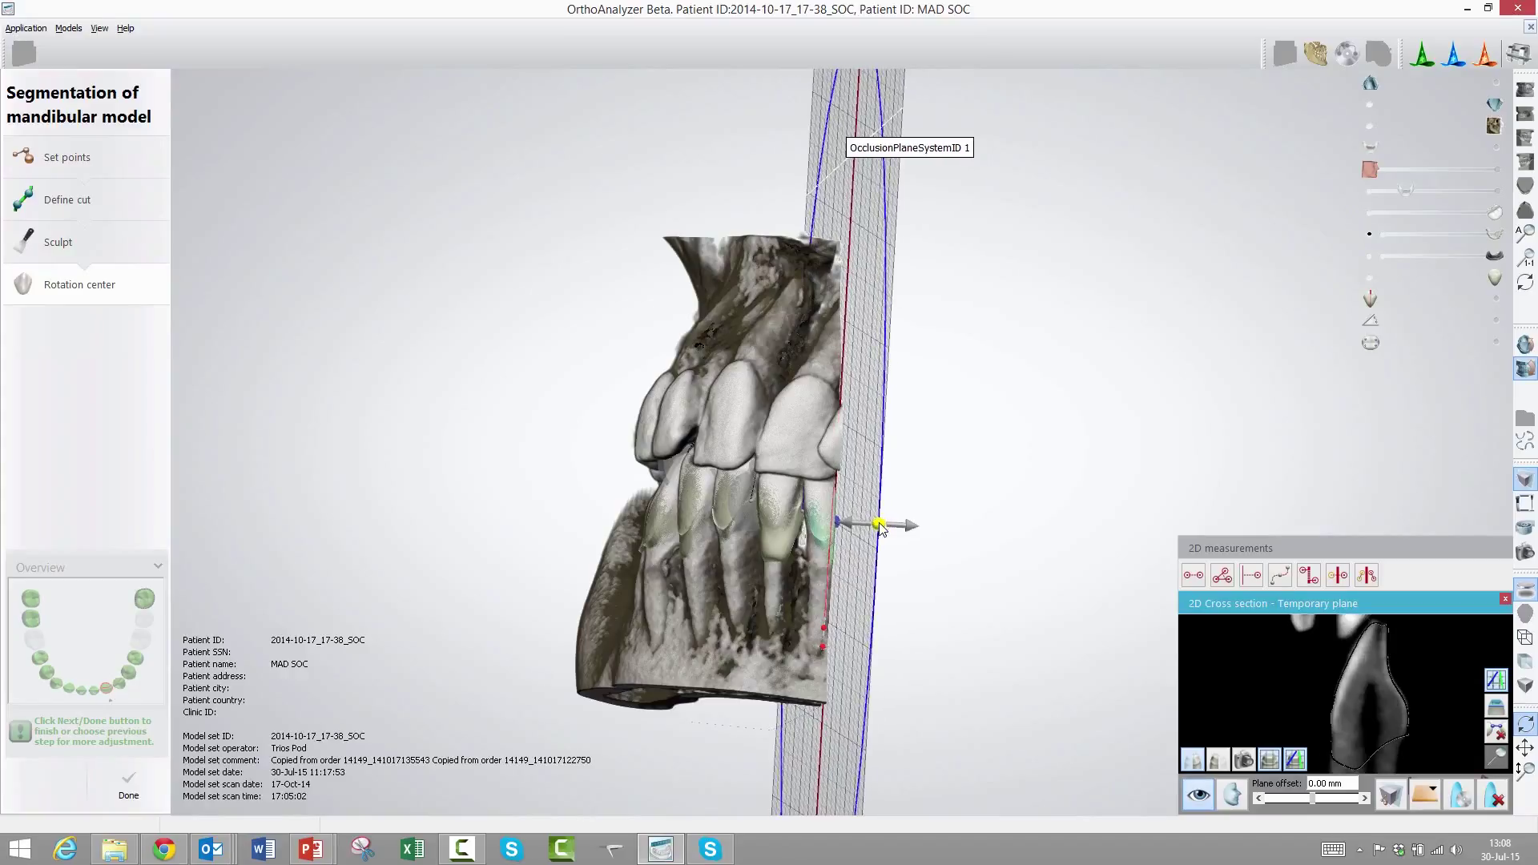
right_drag(991, 614, 721, 694)
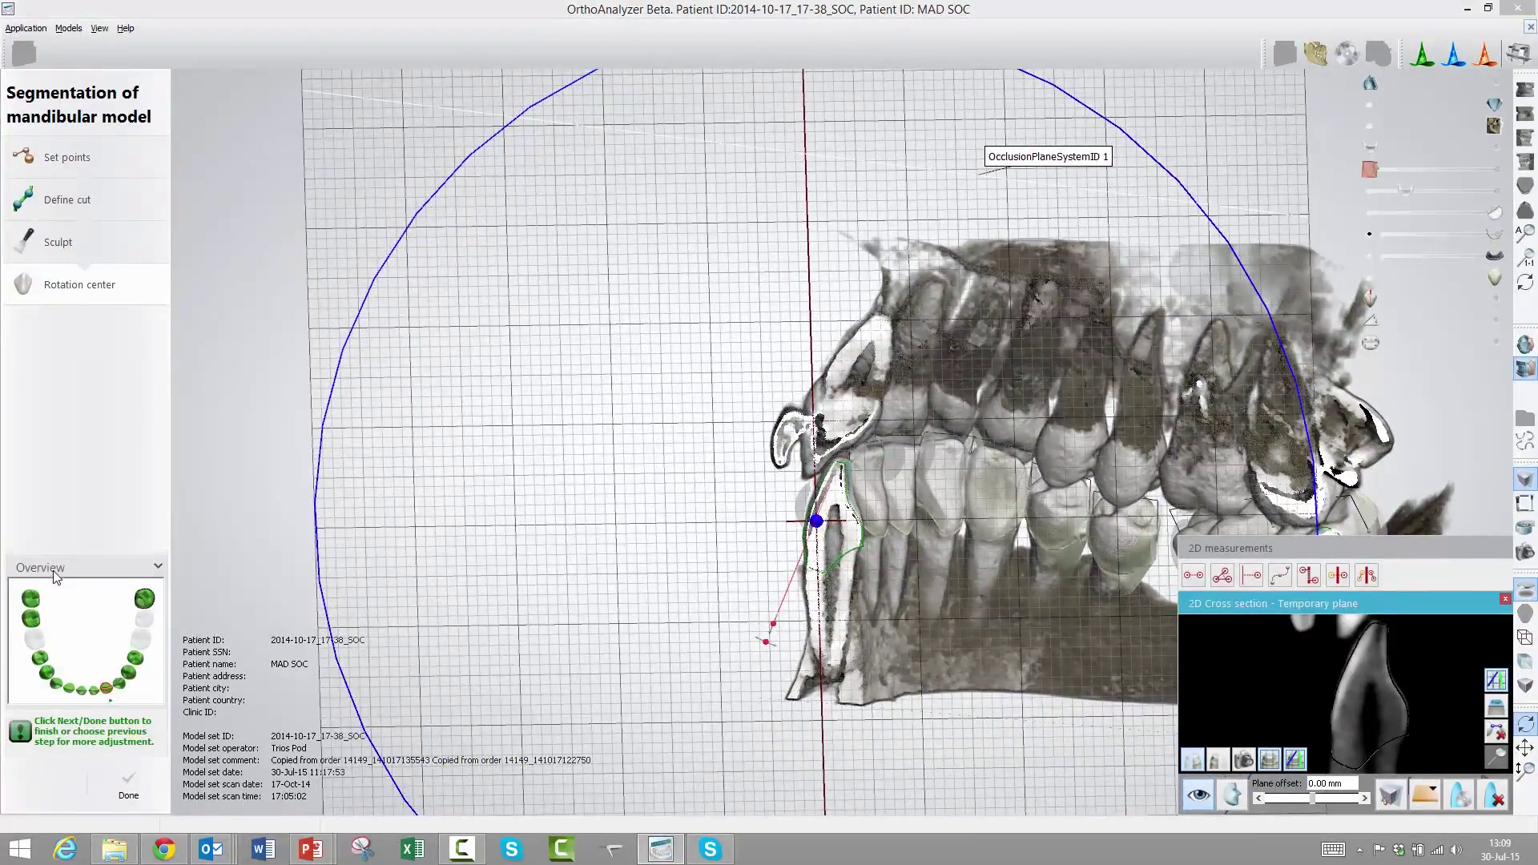
drag(767, 647, 830, 663)
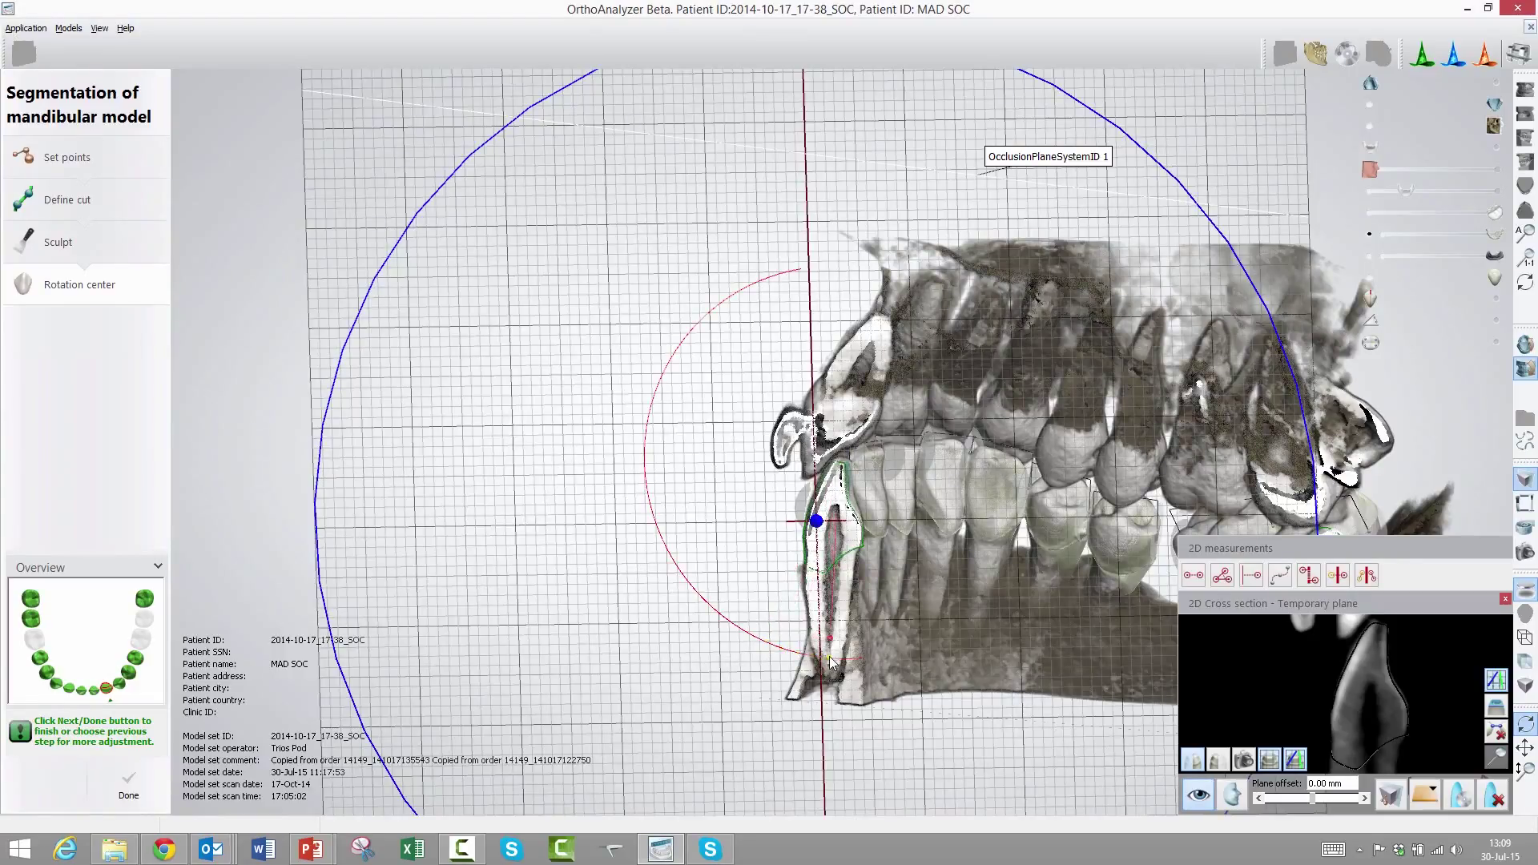
- Delete the temporary cross section plane without saving it, and create a cross section Along Dental Arc
click(1498, 805)
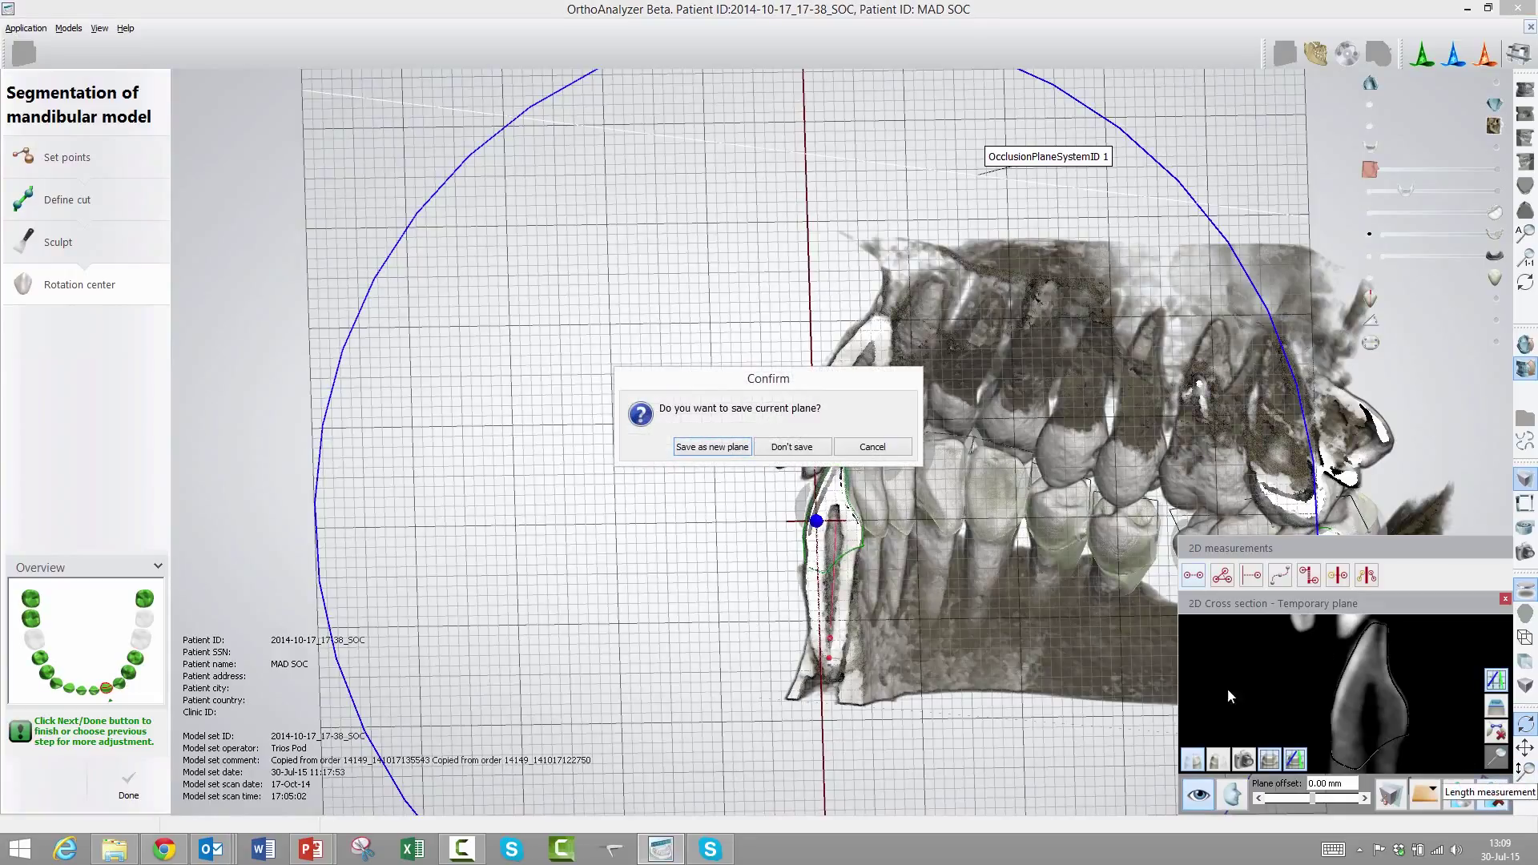
click(791, 447)
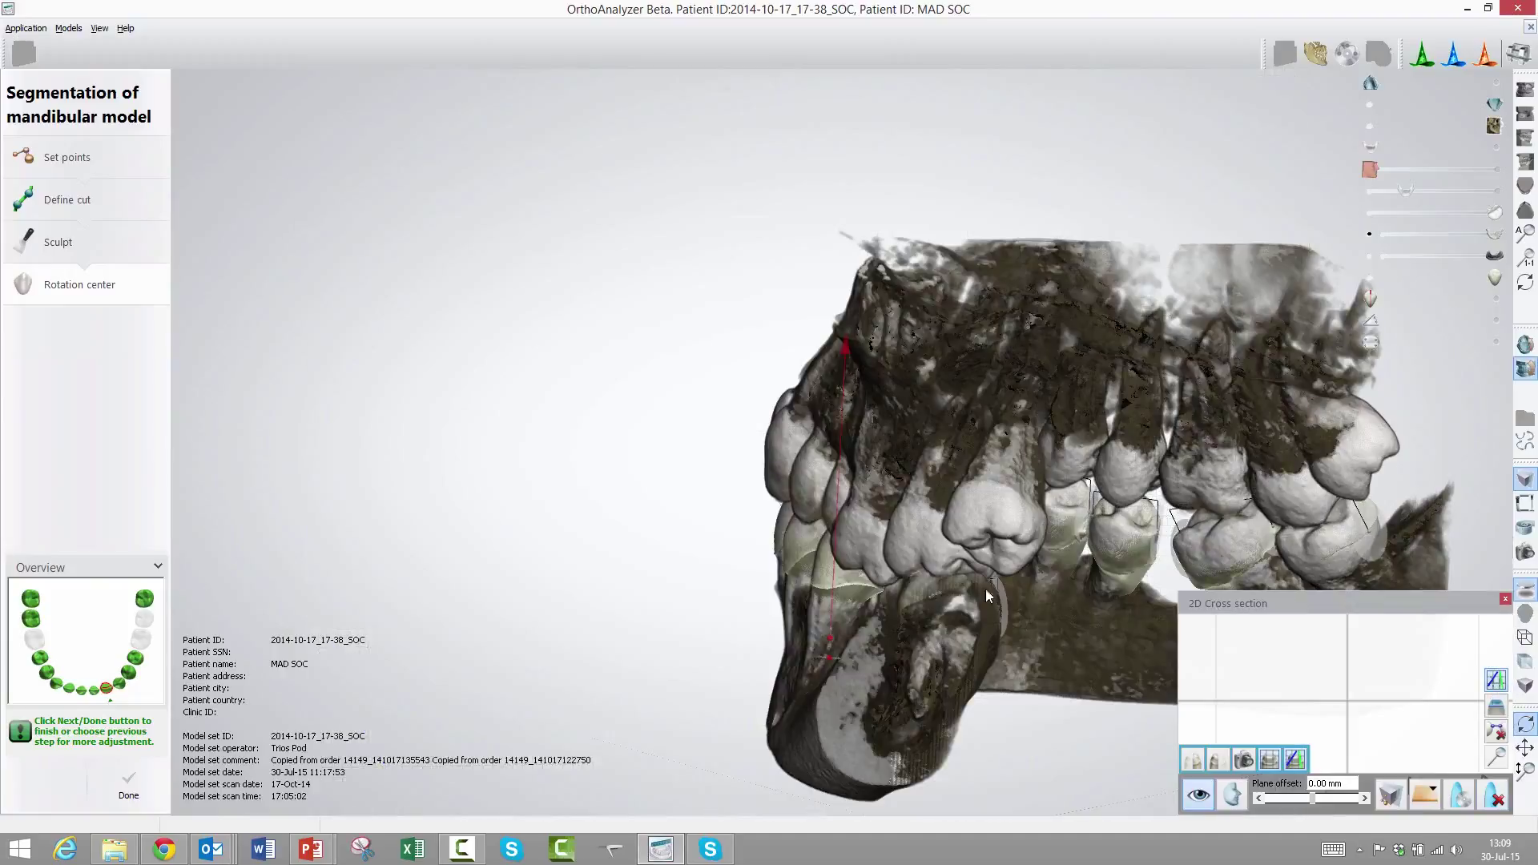
right_drag(992, 569, 1091, 591)
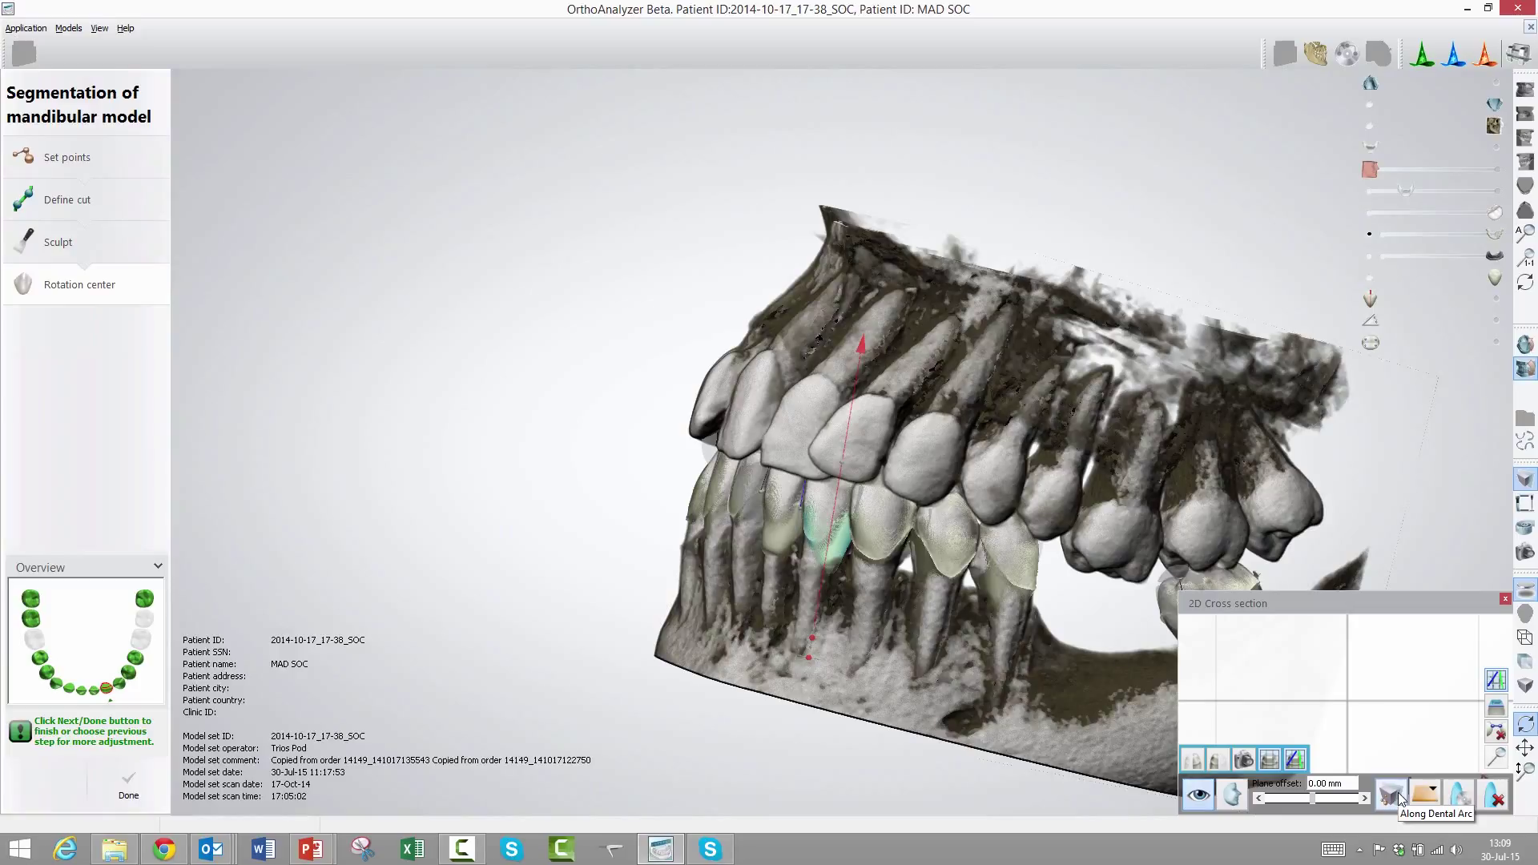
click(1398, 798)
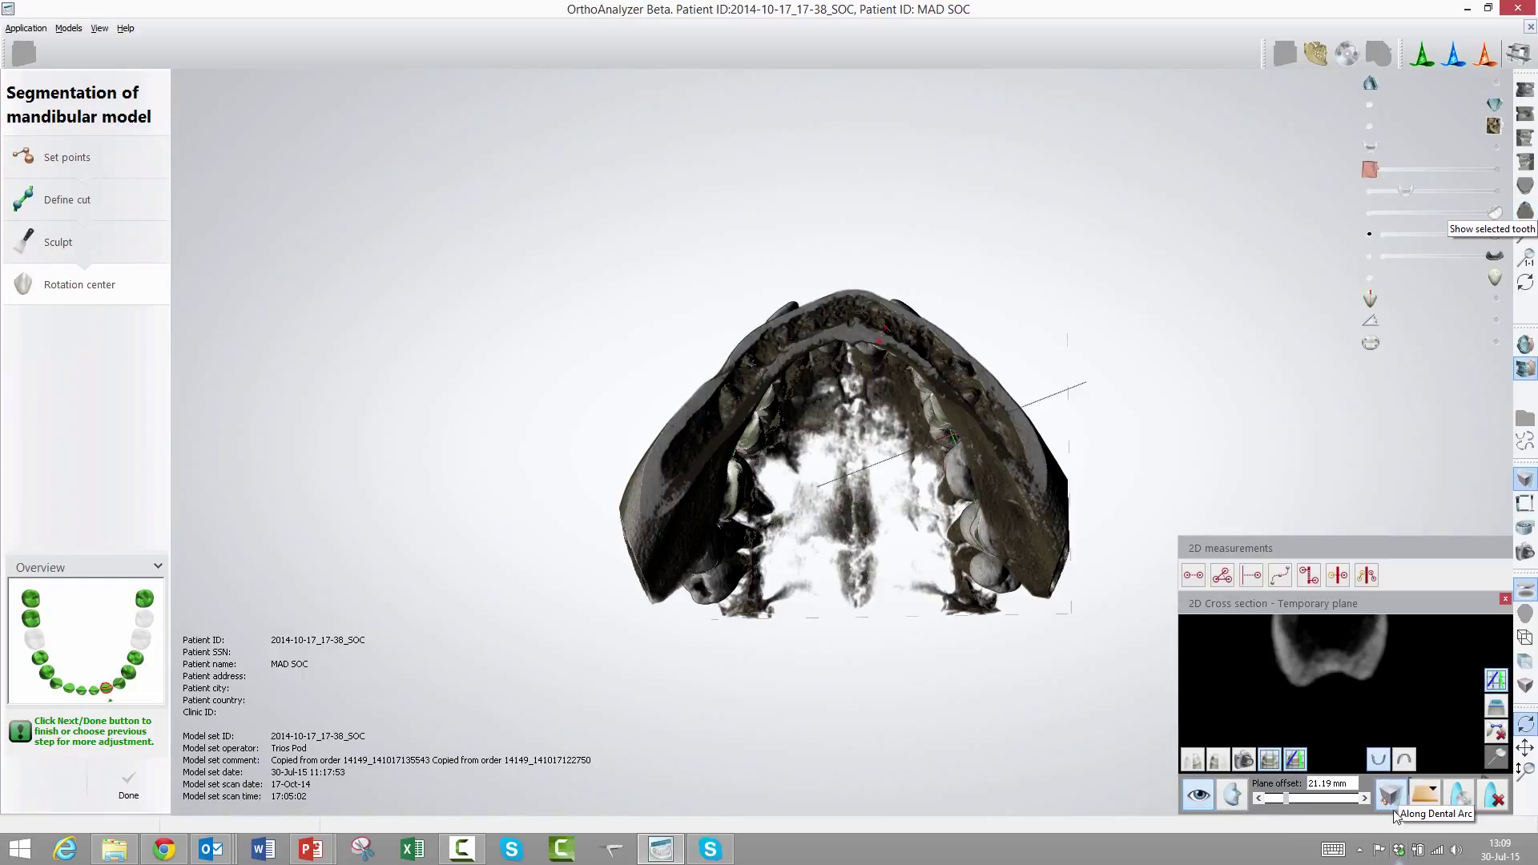
- Advance the temporary cross section plane along the dental arc to a plane offset of 27.24 mm
click(1365, 799)
click(1365, 799)
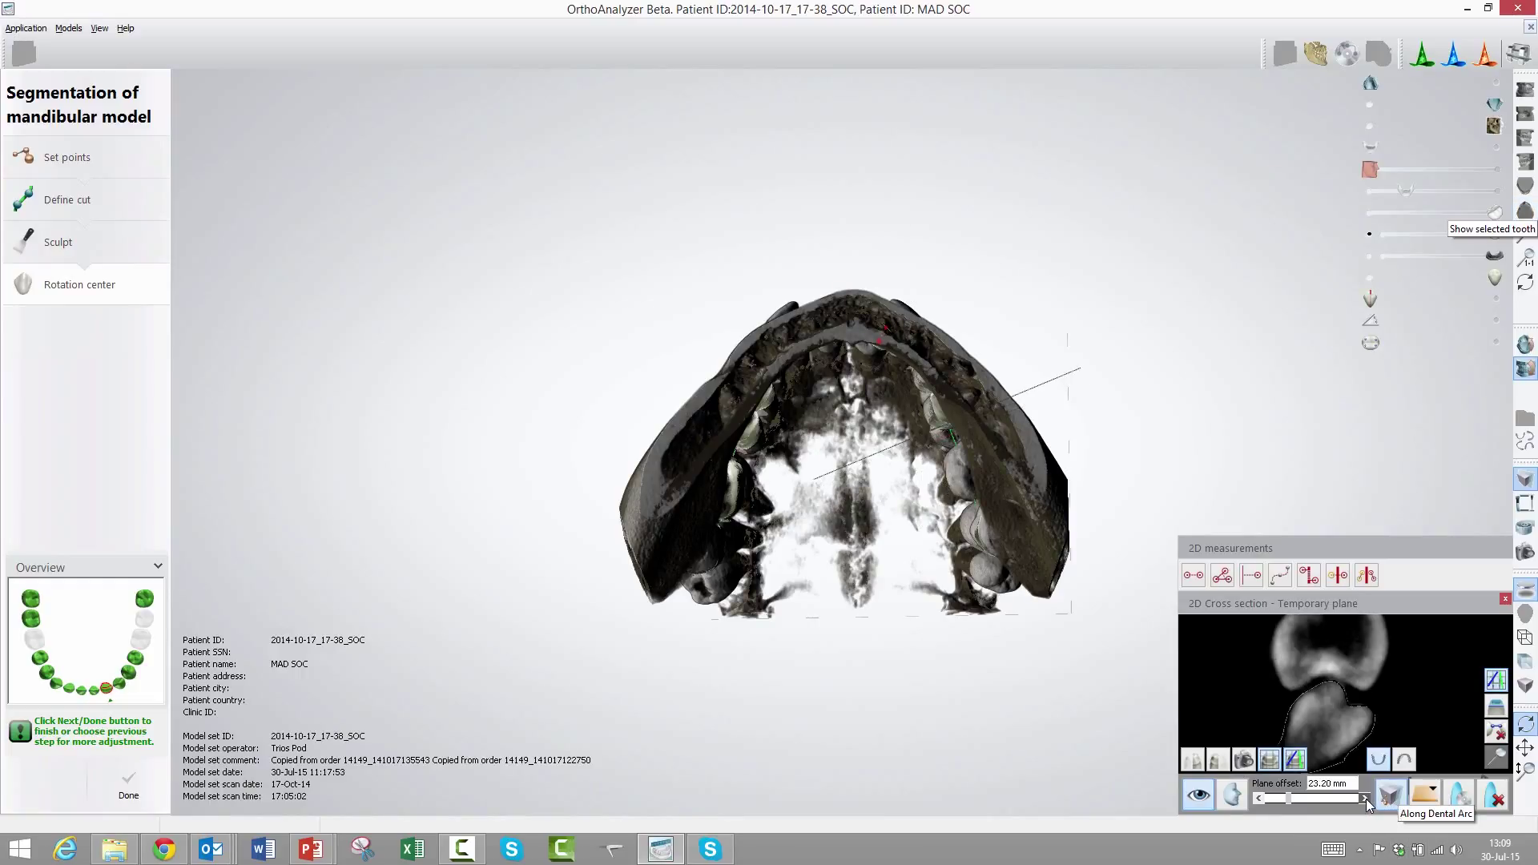
click(1365, 799)
click(1365, 799)
click(1365, 799)
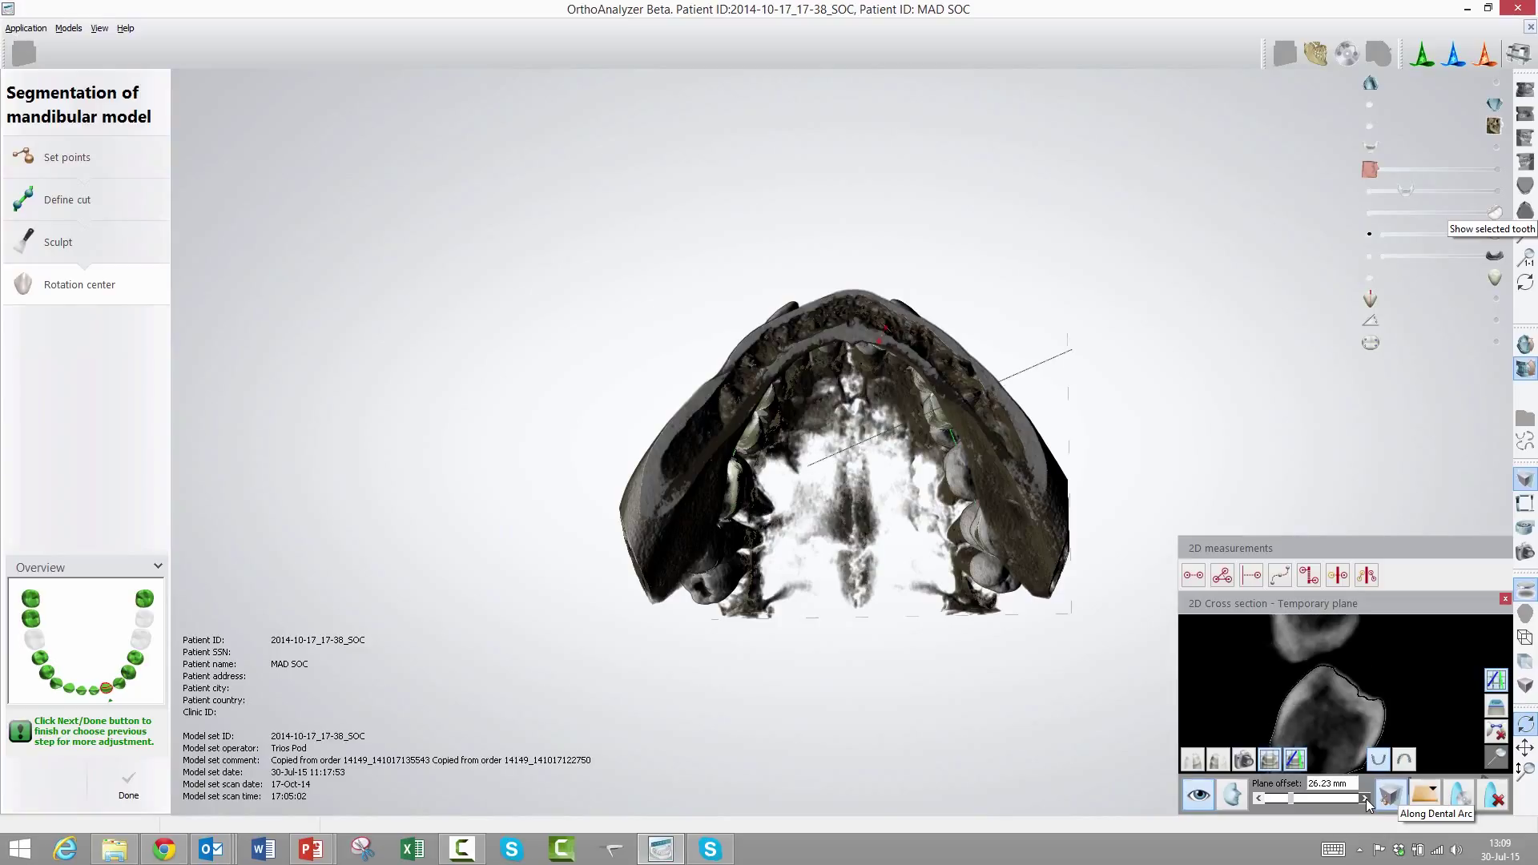
click(1365, 798)
- Clip the 3D model at the cross section plane and view the remaining teeth and roots from the front
right_drag(1062, 581, 1049, 723)
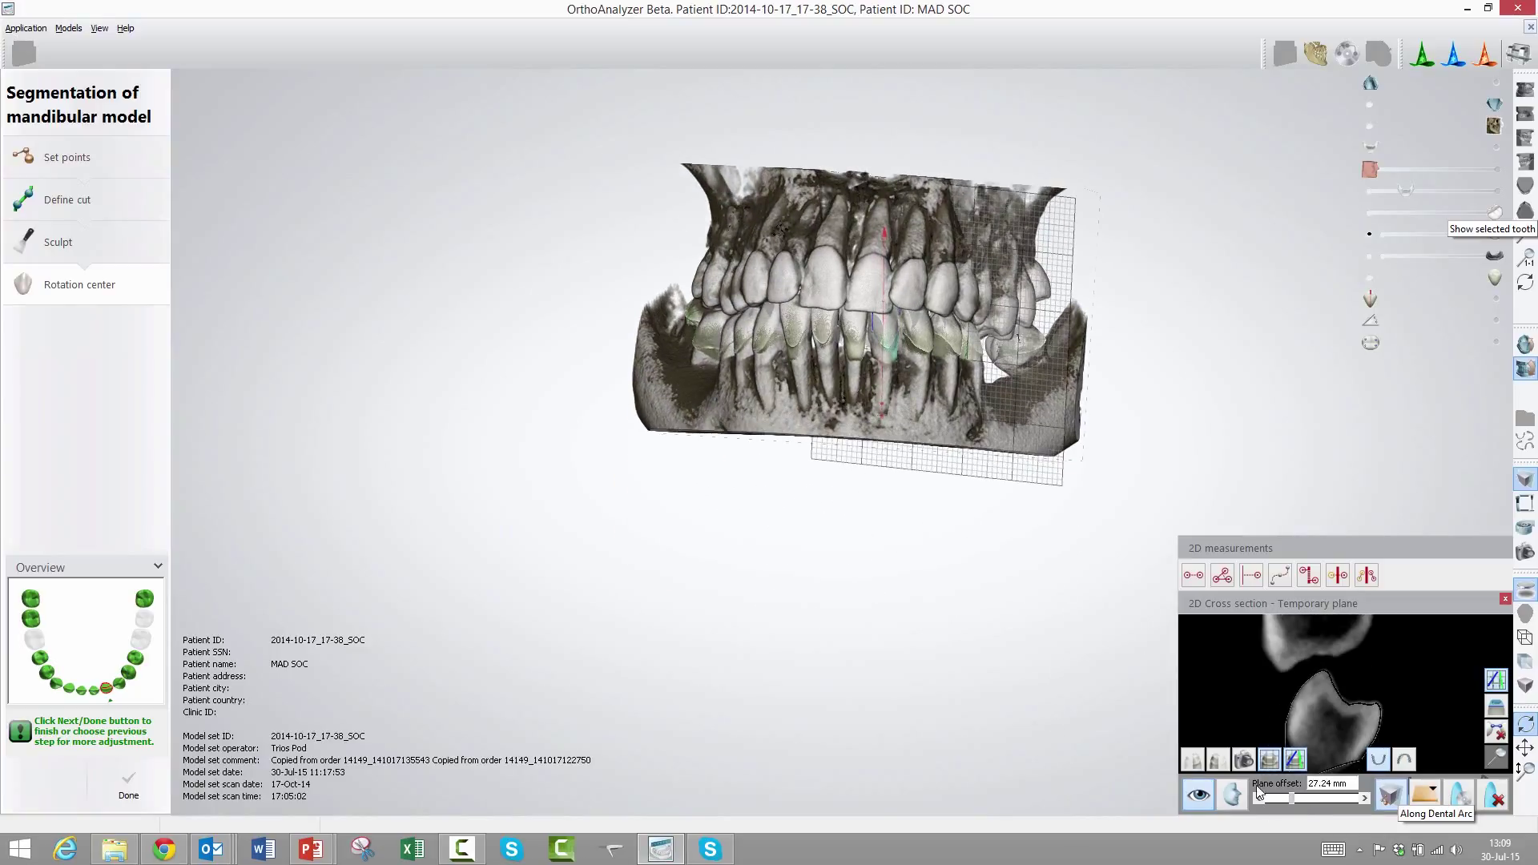
click(1201, 757)
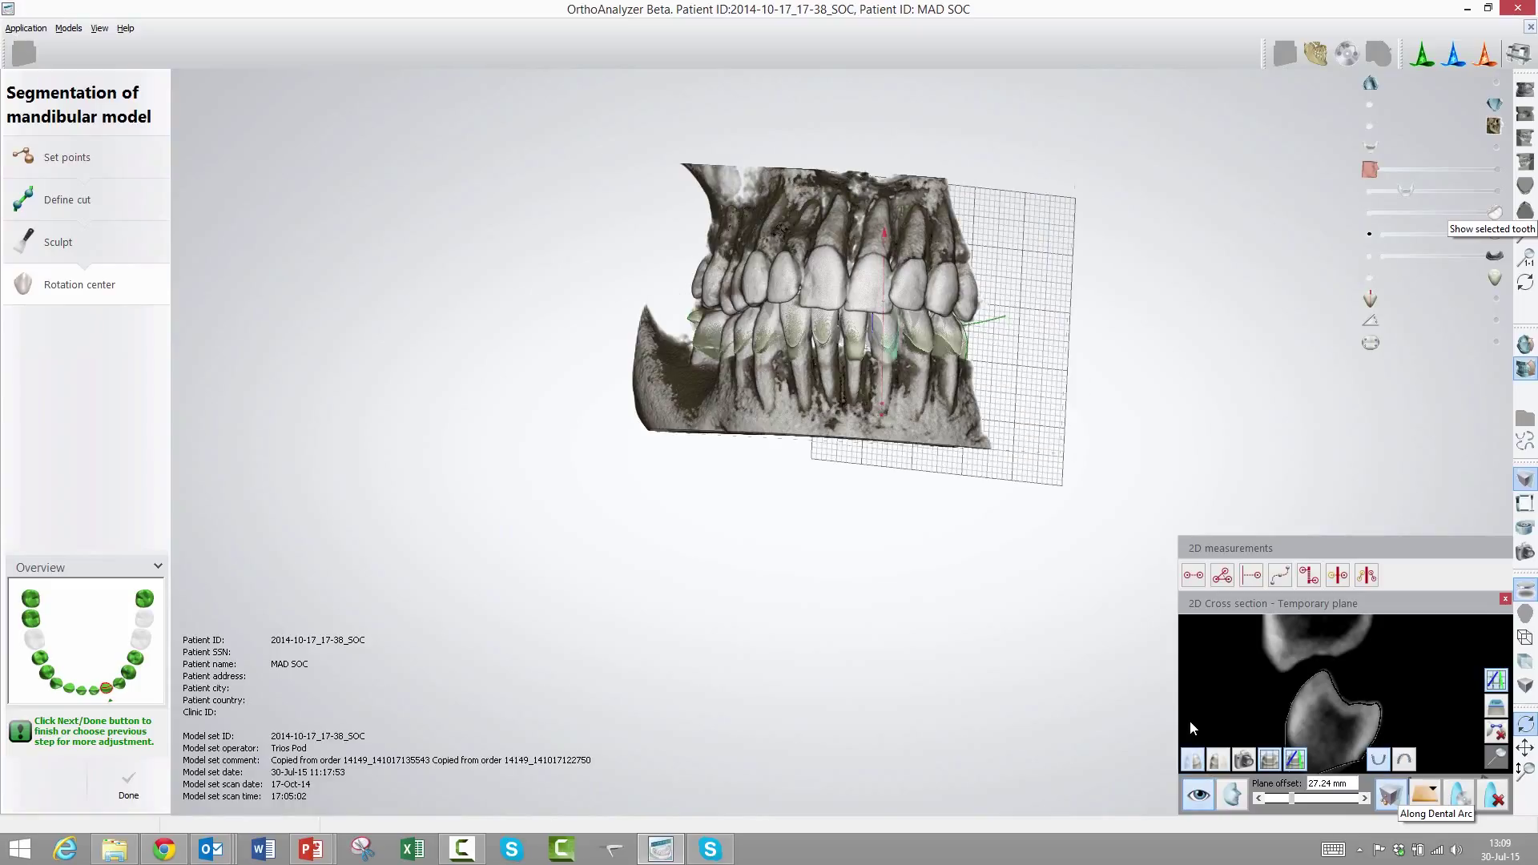
mouse_move(857, 508)
right_down()
mouse_move(676, 505)
mouse_move(851, 505)
right_up()
right_drag(1014, 566, 1043, 581)
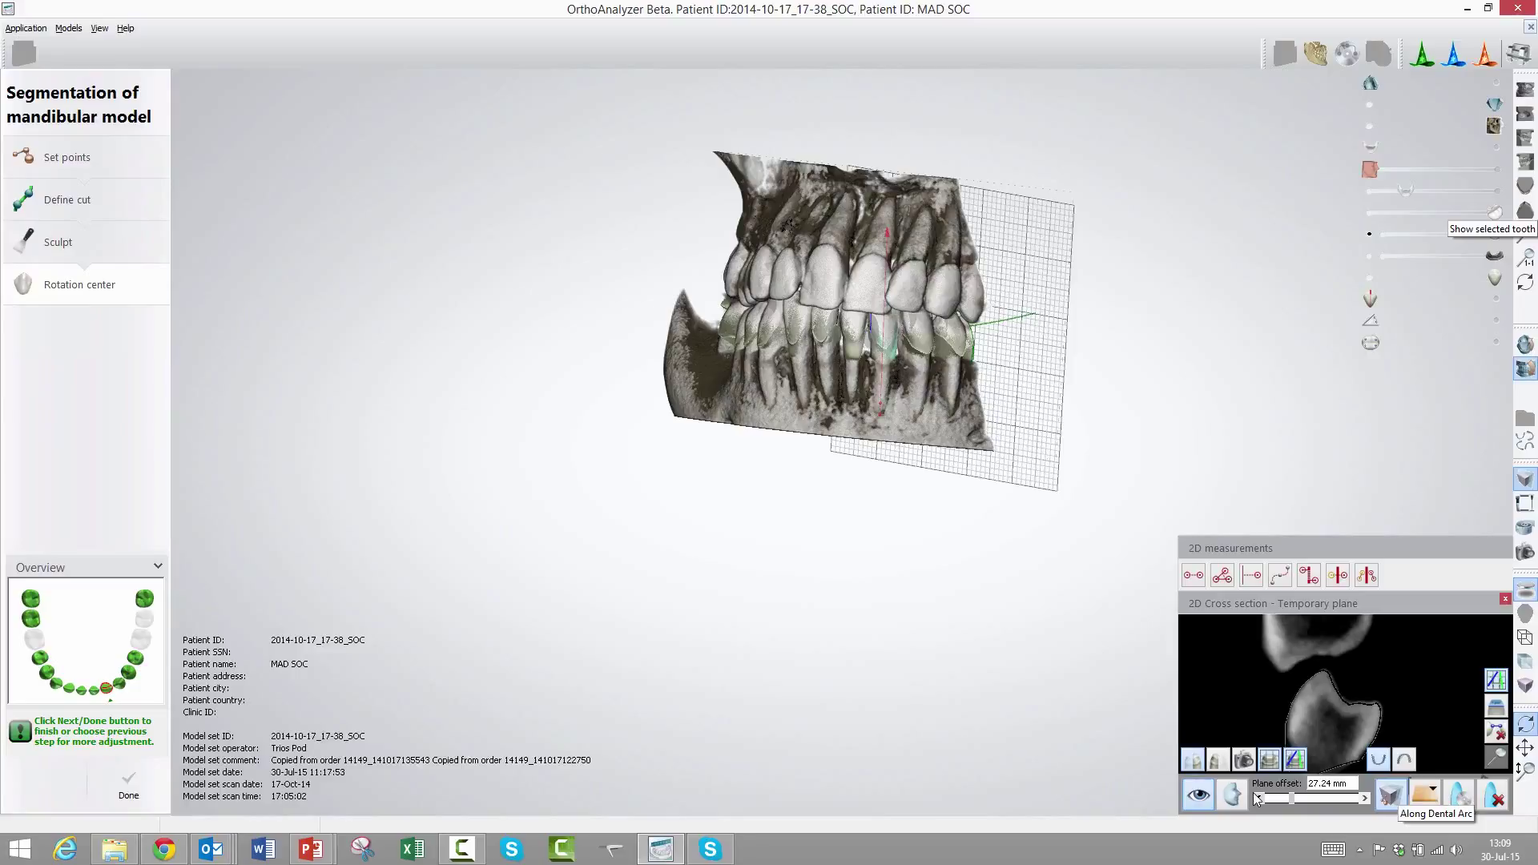
- Advance the clipping cross section plane along the dental arc to the central incisors, at a plane offset of 42.37 mm
click(1365, 798)
click(1366, 798)
click(1366, 798)
click(1365, 798)
click(1365, 798)
click(1365, 798)
click(1365, 798)
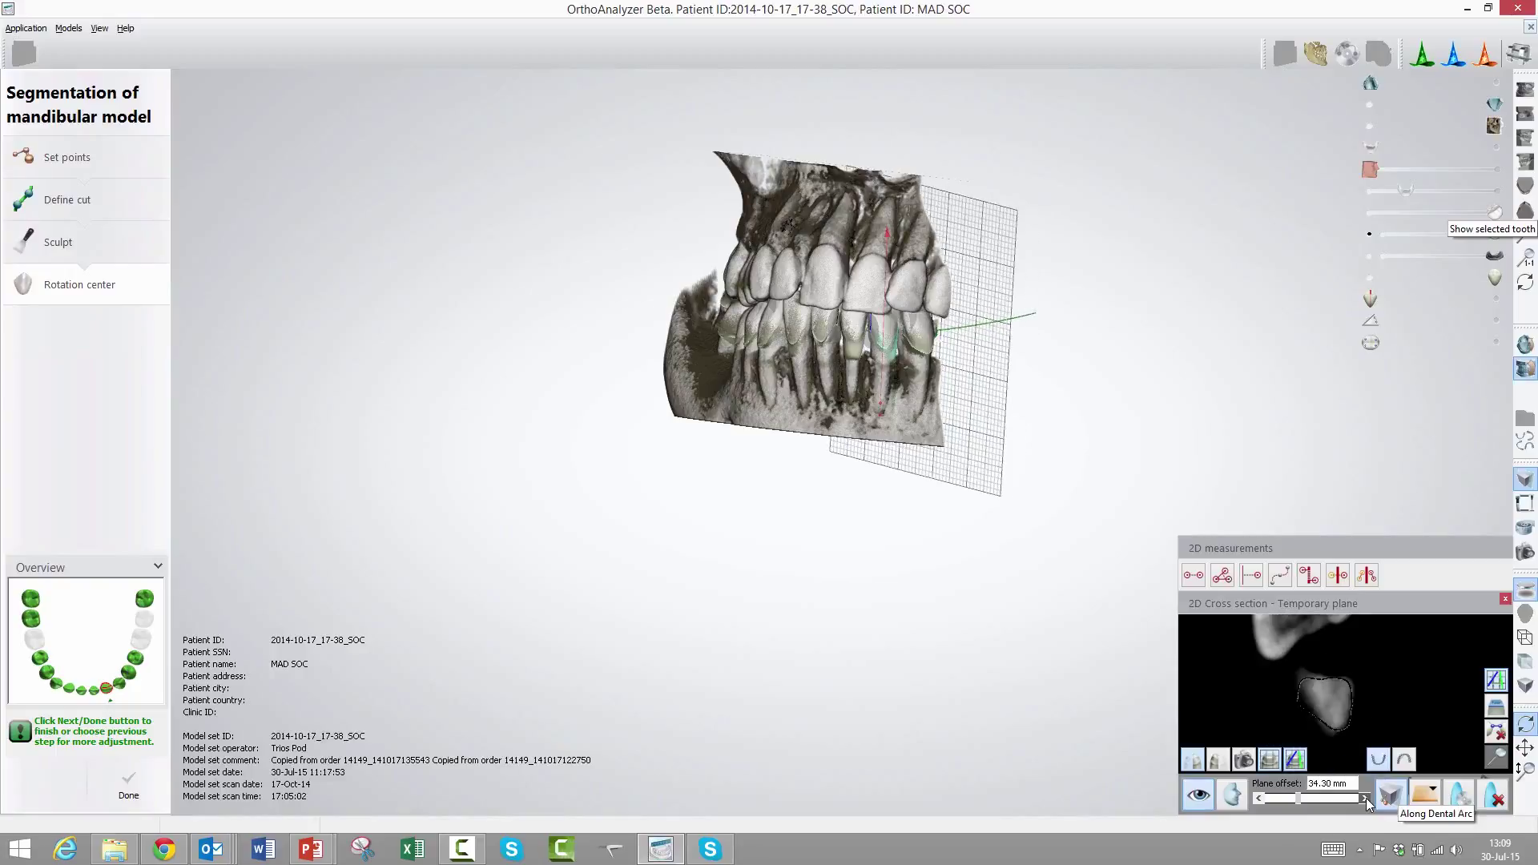
click(1367, 798)
click(1367, 798)
click(1366, 798)
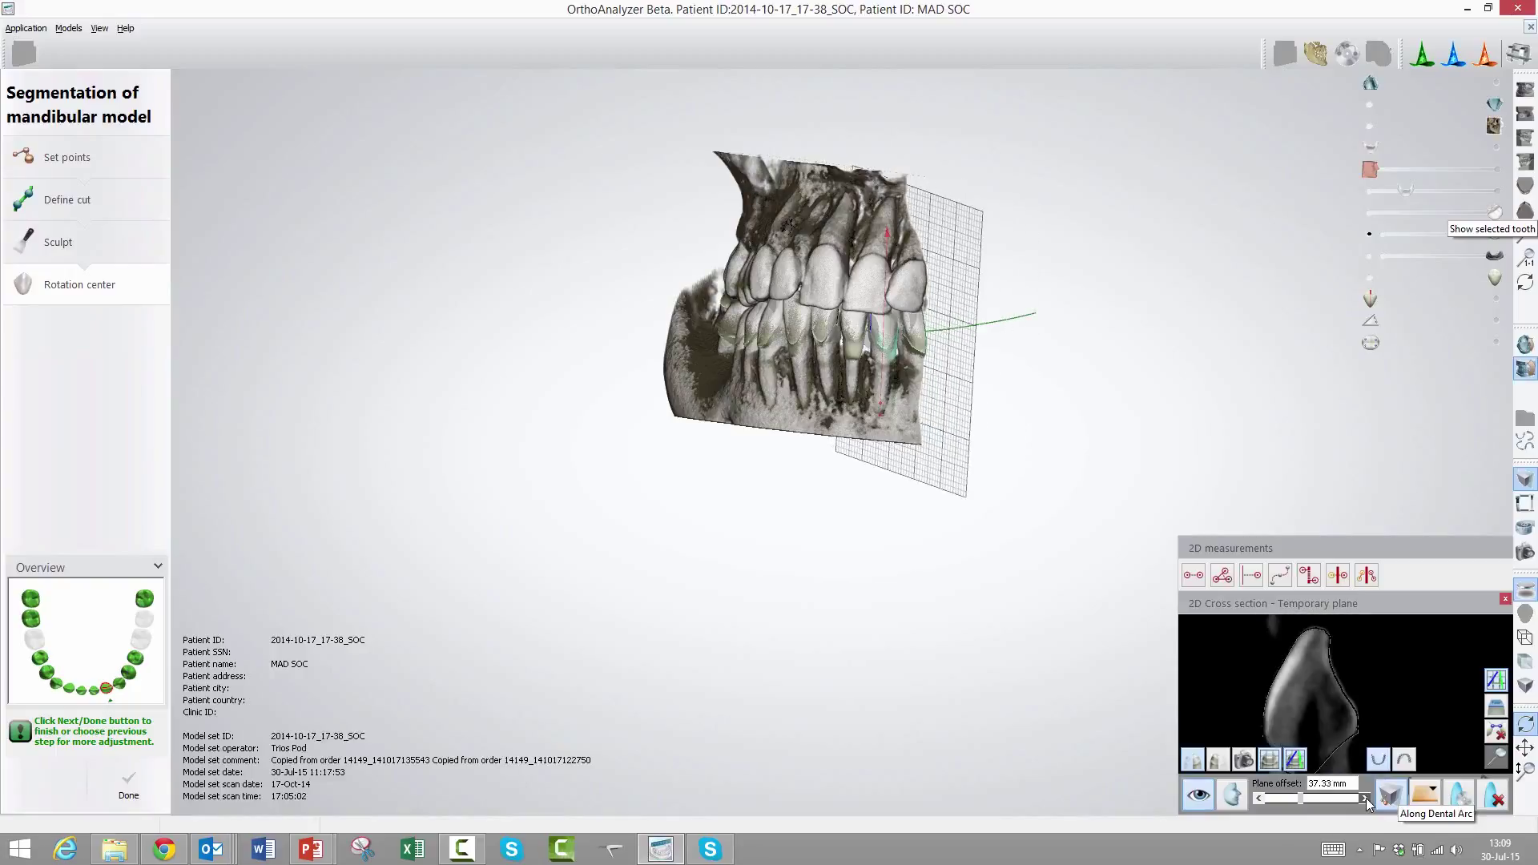
click(1367, 798)
click(1366, 798)
click(1367, 798)
click(1367, 798)
click(1367, 798)
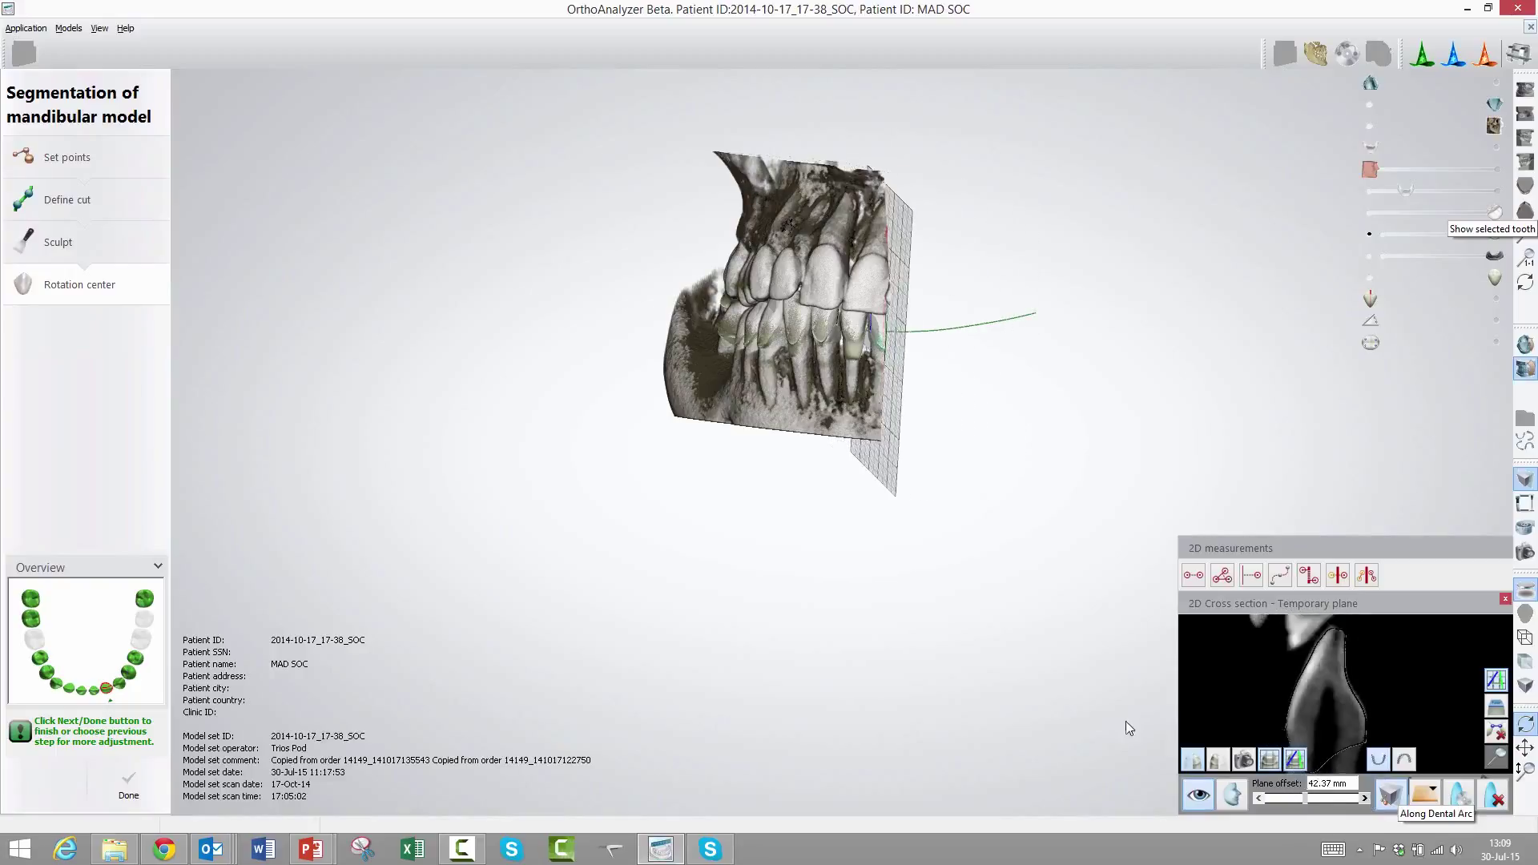
right_drag(1013, 711, 1137, 723)
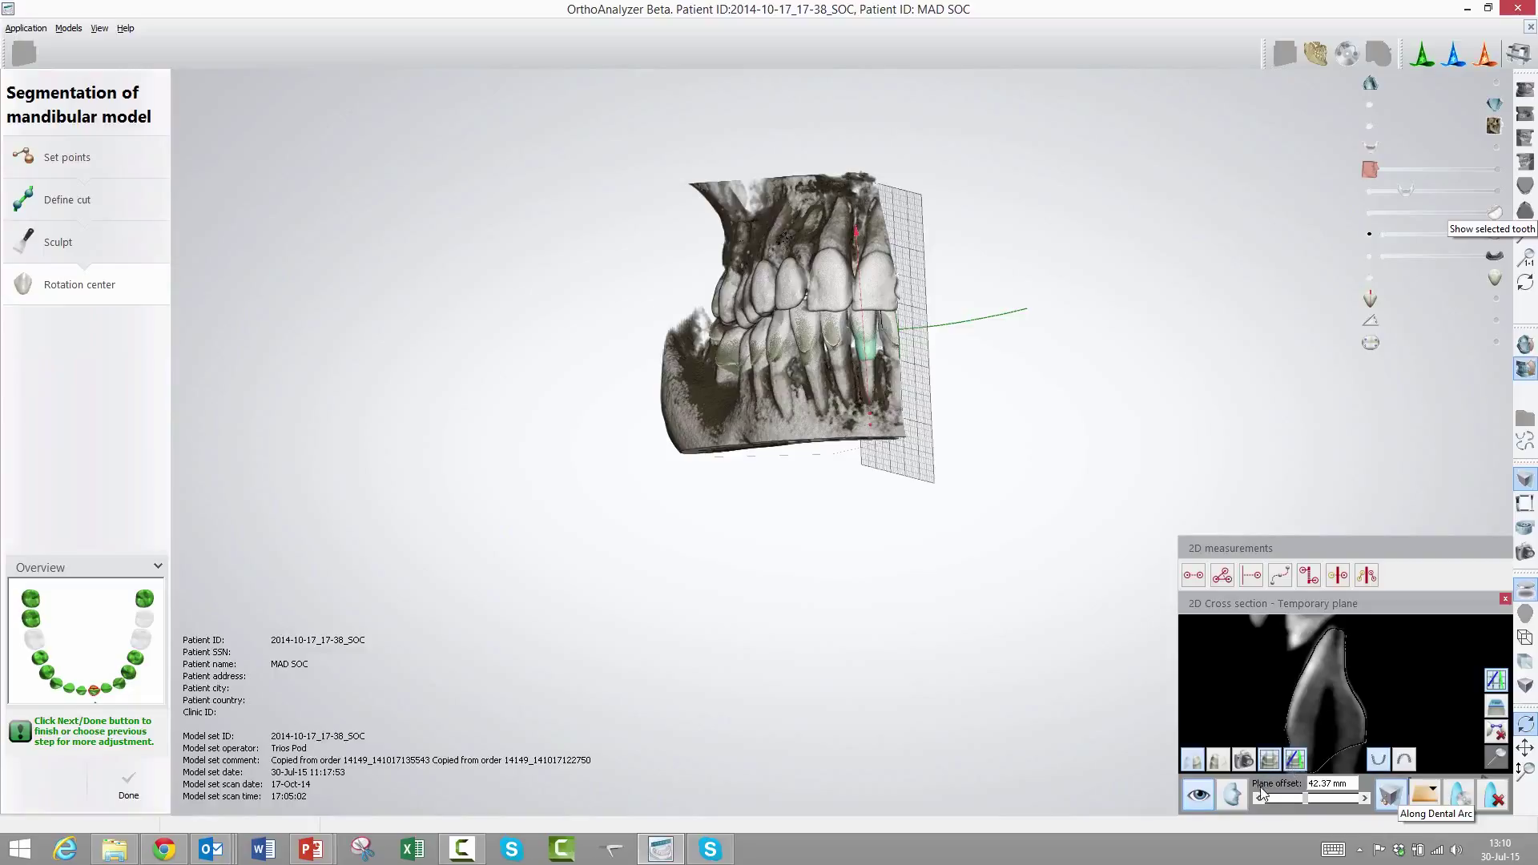